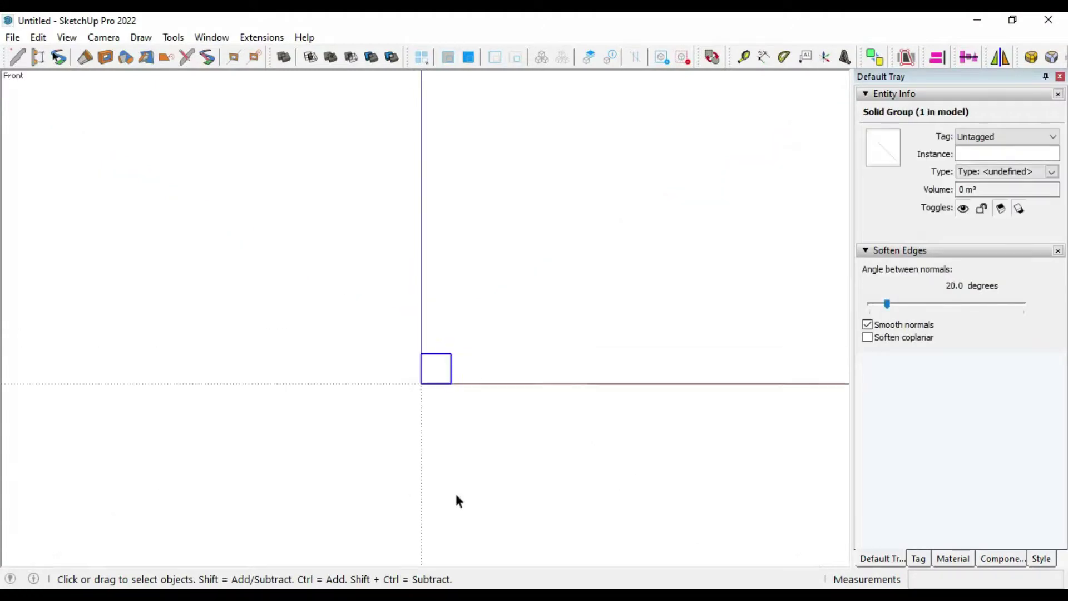
Scale the small square group upward by 9.21 into a tall, thin upright panel.
key(s)
click(448, 405)
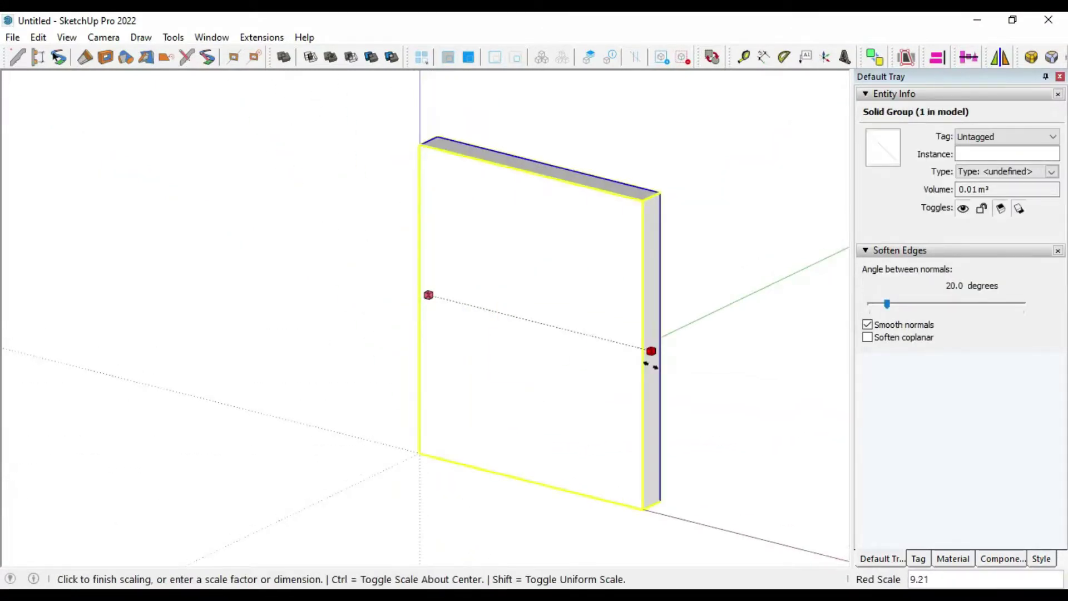
key(Return)
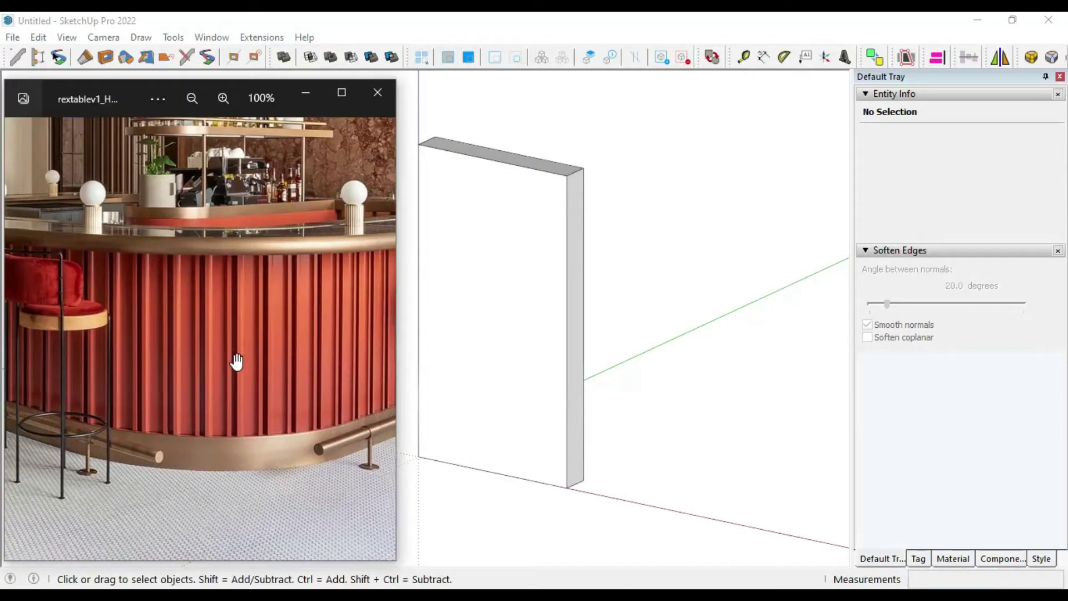
Add guide lines offset 15 and 8 cm from the panel's long edges.
click(496, 504)
key(t)
click(528, 480)
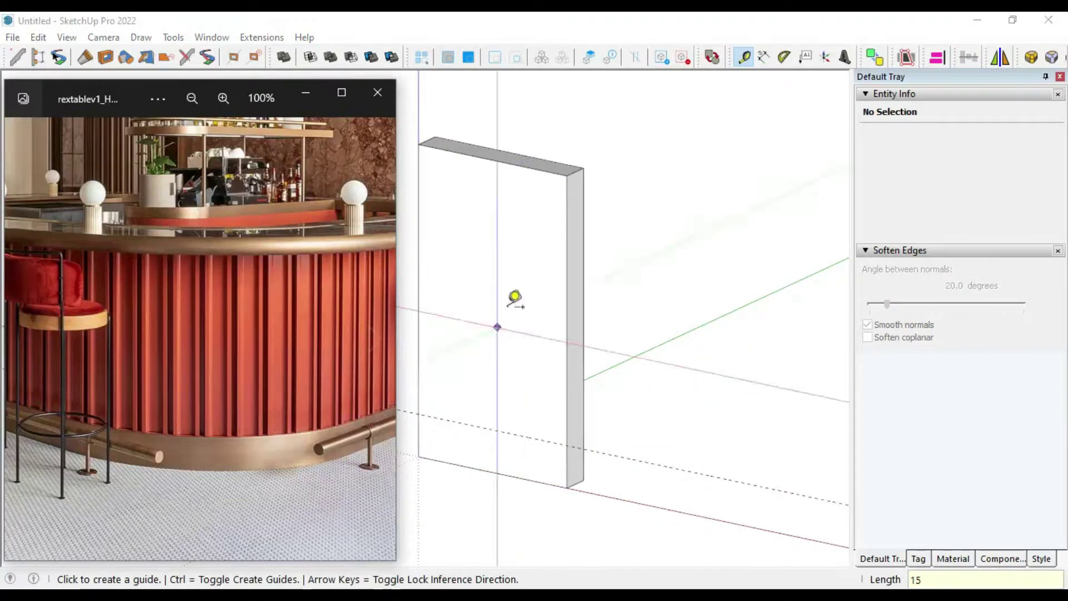
click(541, 189)
click(553, 196)
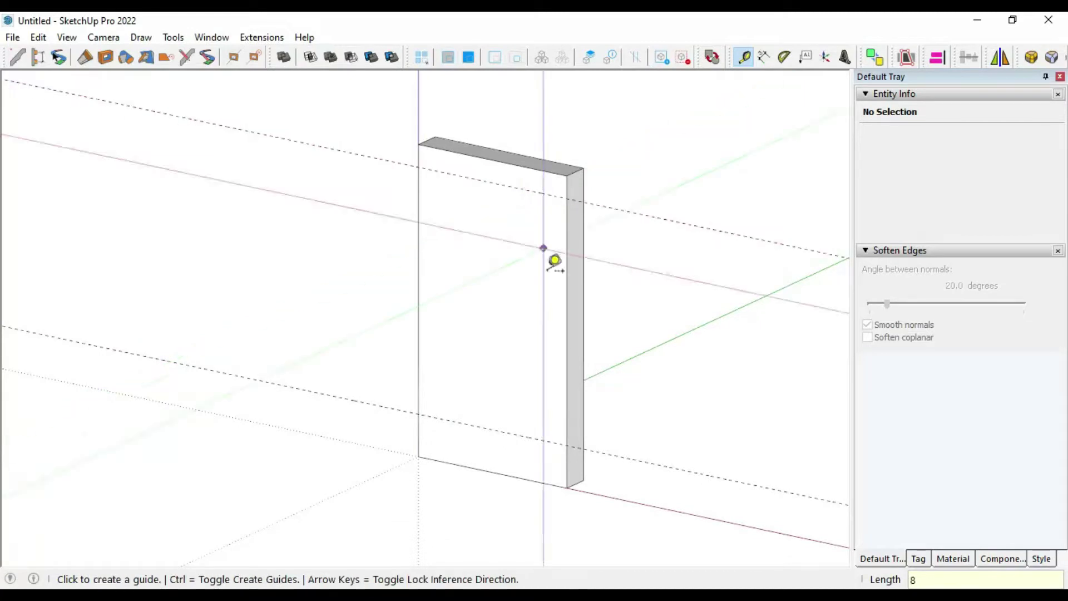
Check the fluted bar reference photo, then return to the model.
key(alt+Tab)
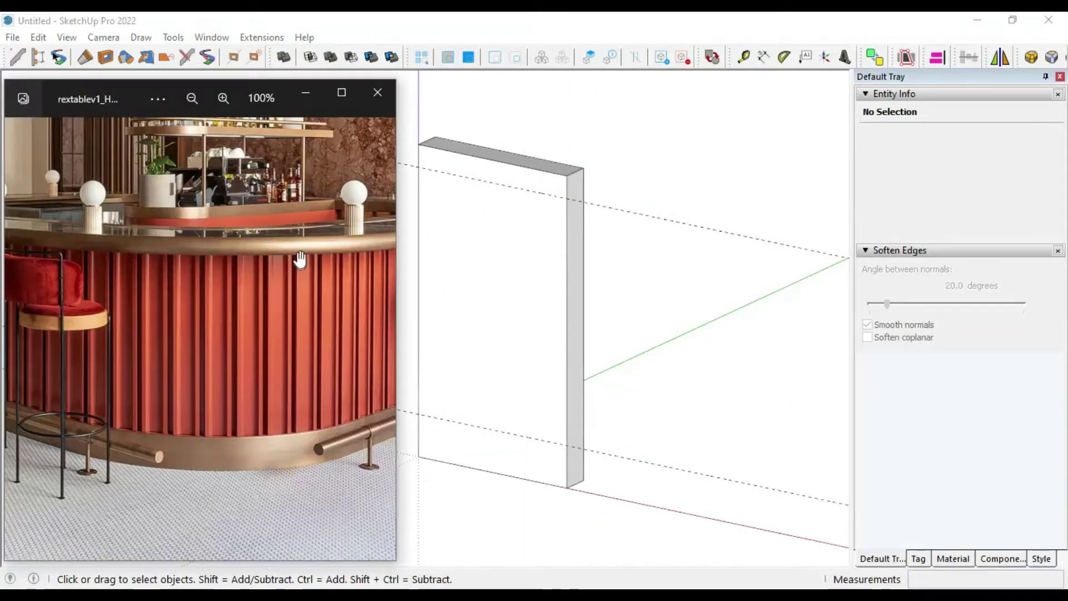
key(alt+Tab)
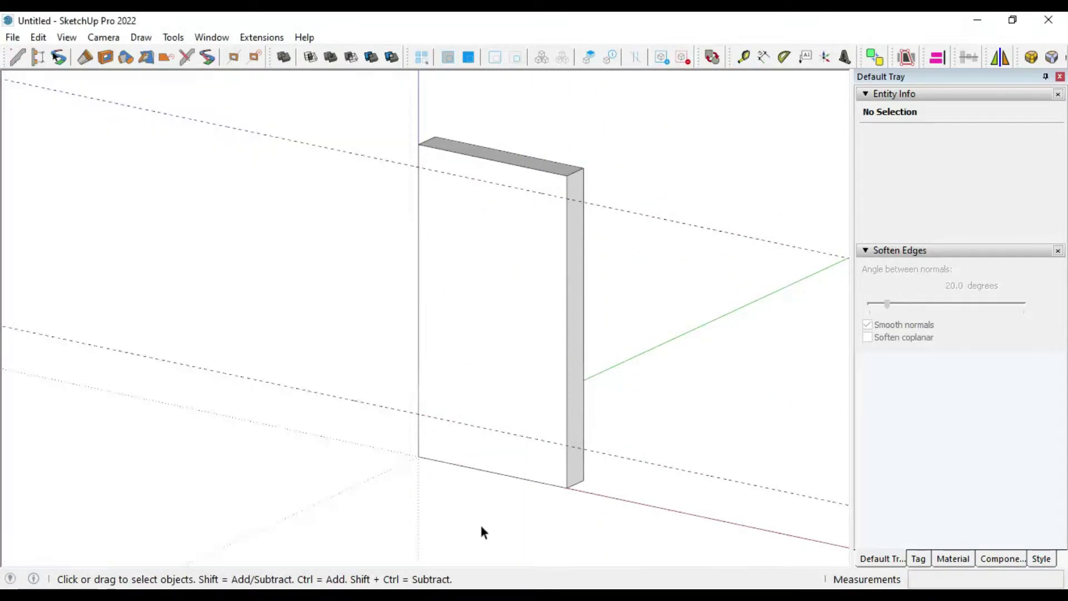
scroll(509, 186, up, 3)
key(alt+Tab)
key(alt+Tab)
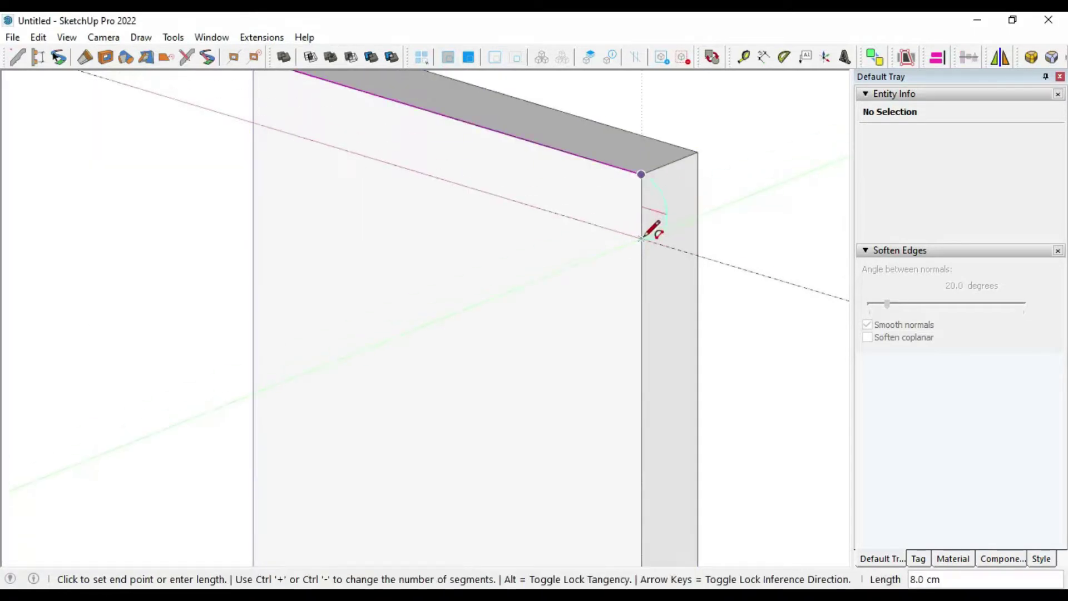
Draw shallow 1.5-bulge arcs across the panel's top and bottom corners.
click(642, 238)
middle_drag(641, 238, 480, 267)
click(589, 265)
mouse_move(589, 265)
middle_down()
mouse_move(620, 305)
mouse_move(538, 442)
middle_up()
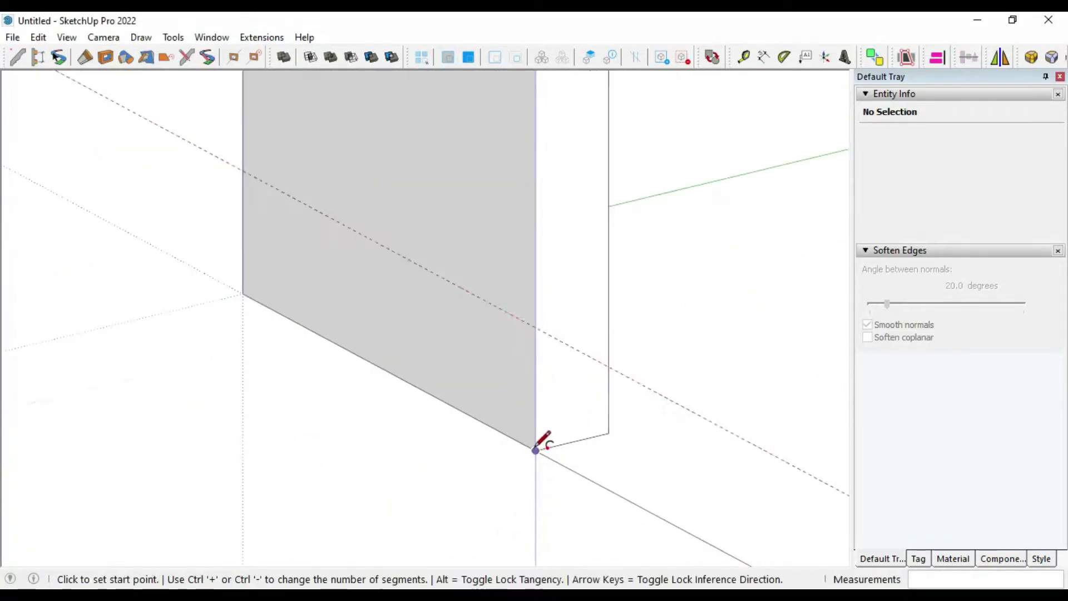
click(535, 451)
click(535, 327)
scroll(532, 392, up, 1)
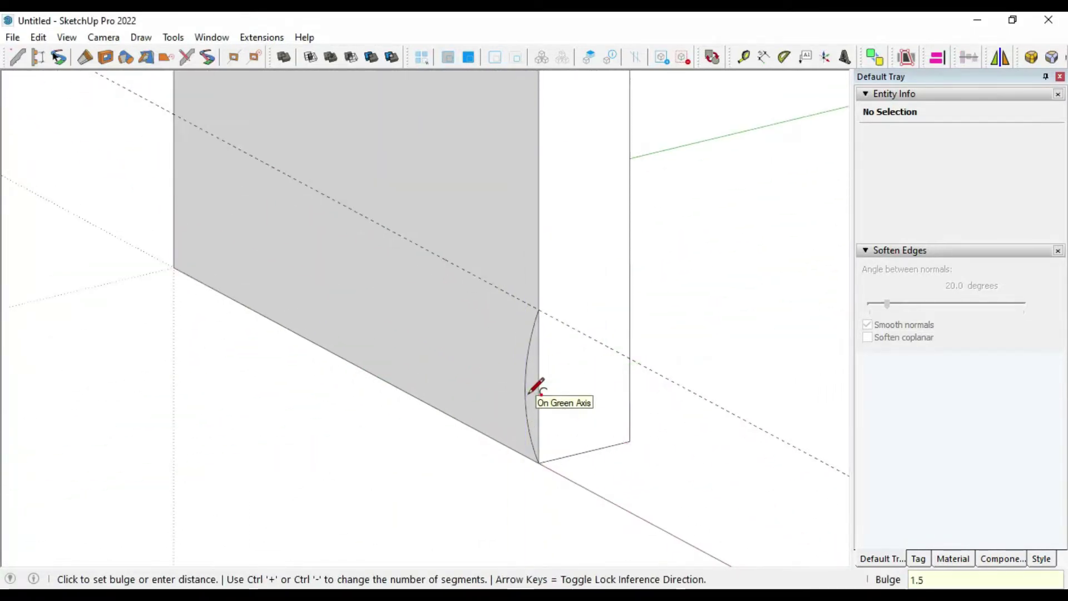
key(space)
Compare with the reference photo, reframe the whole panel, and start a line at the arc's top.
key(alt+Tab)
scroll(334, 449, up, 3)
scroll(281, 436, down, 2)
scroll(195, 454, down, 2)
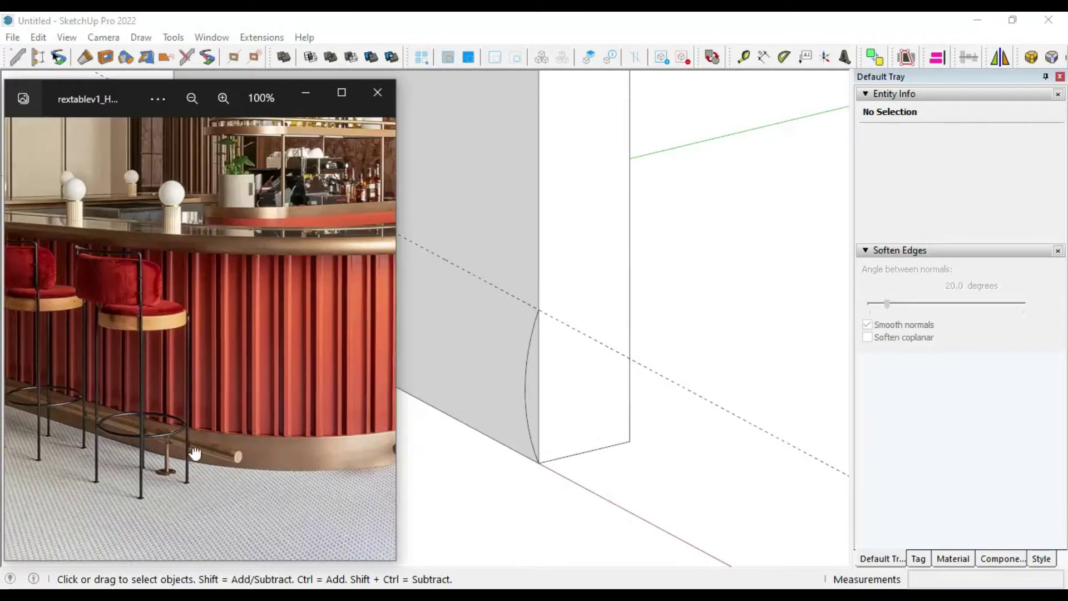
middle_drag(572, 475, 534, 495)
scroll(543, 409, up, 1)
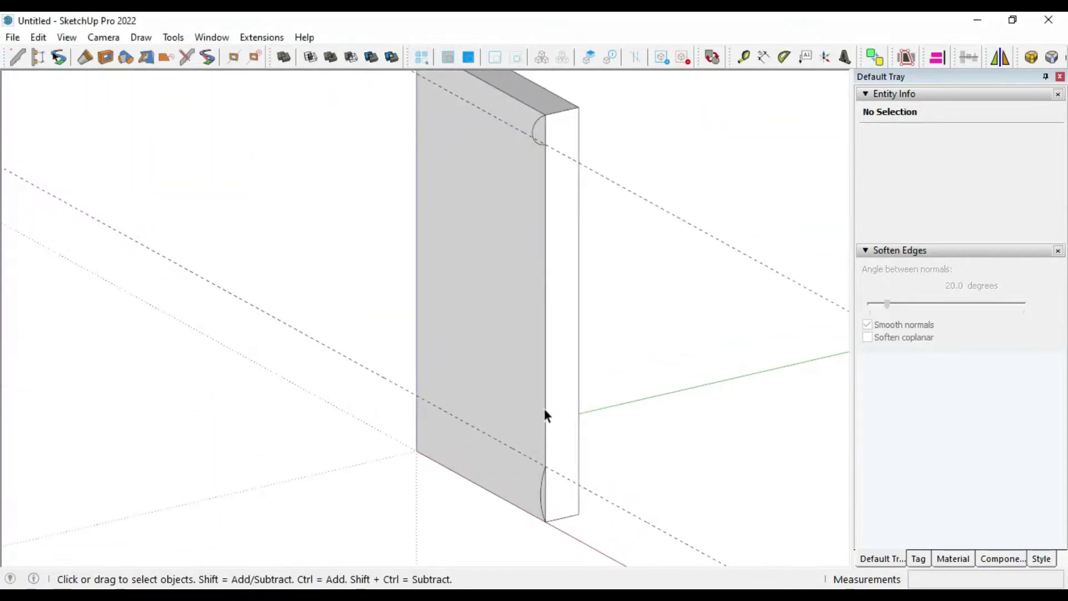
scroll(552, 506, up, 2)
scroll(551, 501, up, 2)
key(l)
click(492, 346)
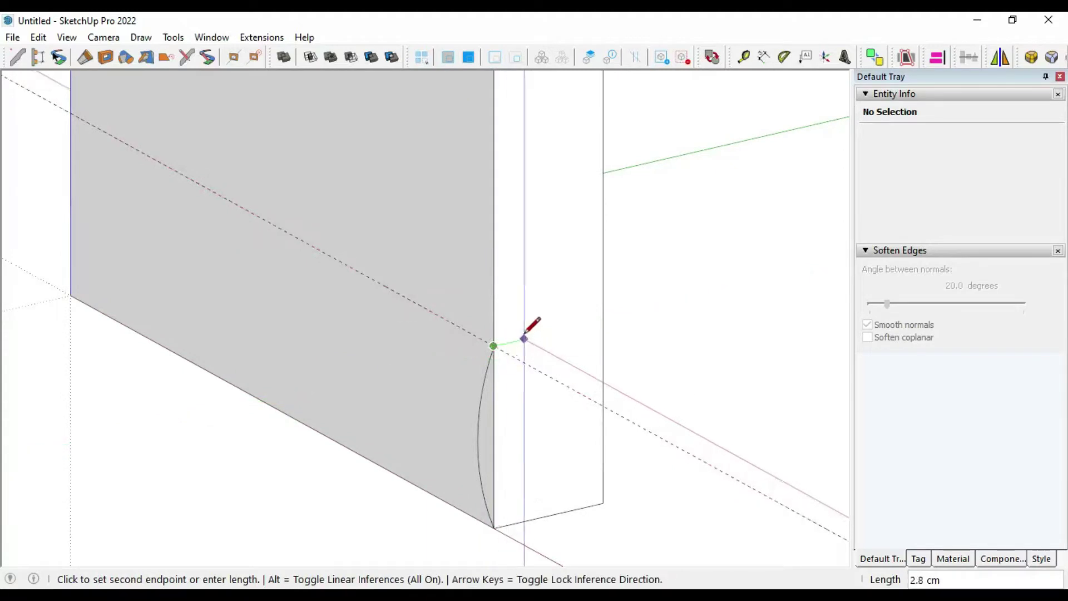
scroll(524, 356, down, 3)
Draw an 87×10 cm rectangle on the panel front and extrude it 4.4 cm.
middle_drag(486, 505, 425, 293)
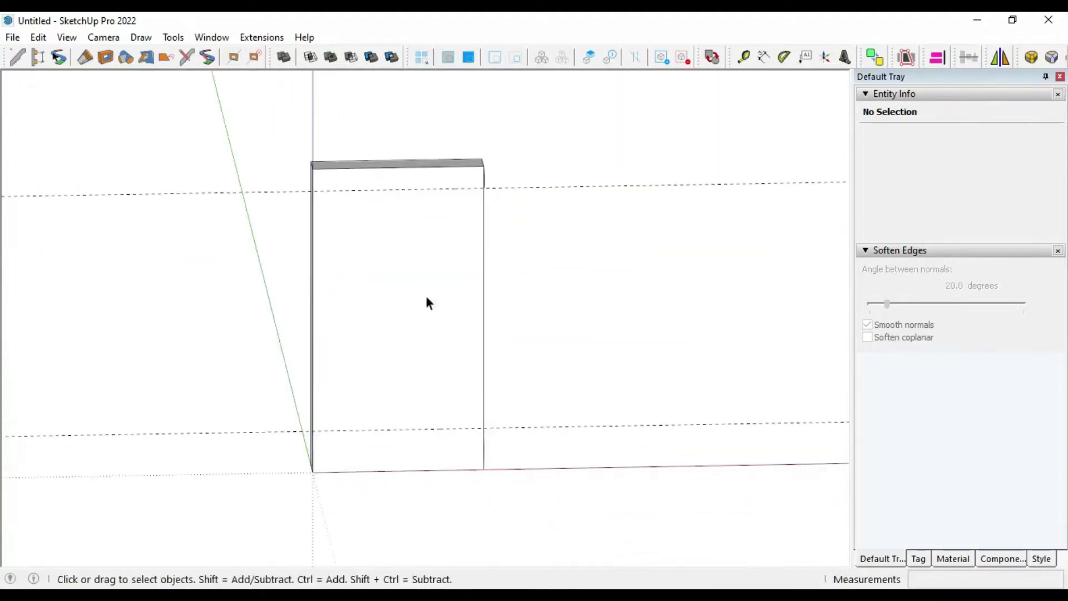
scroll(425, 292, up, 1)
key(t)
click(312, 379)
key(3)
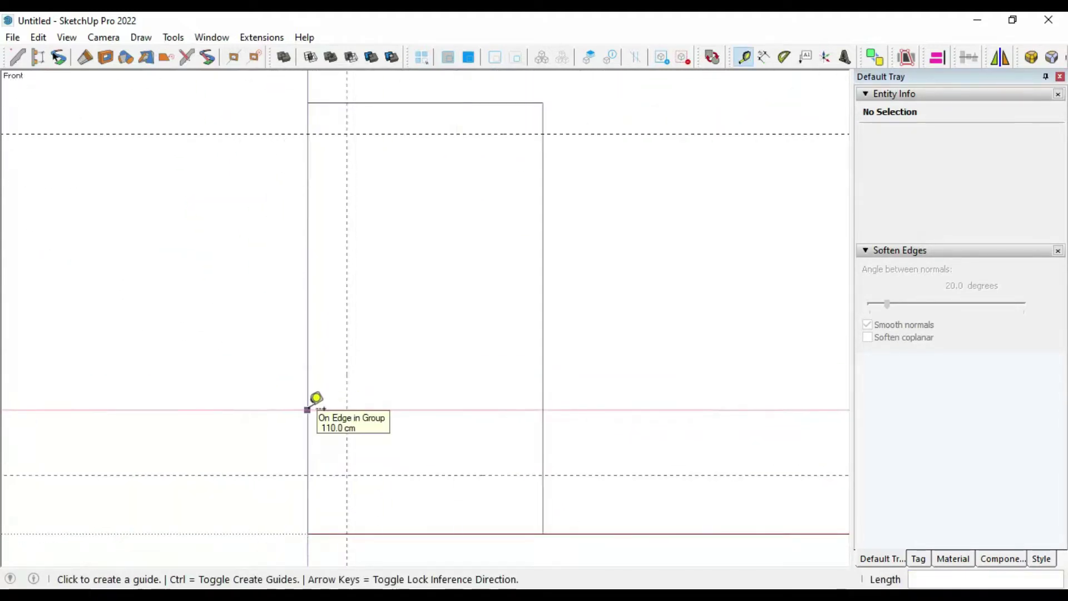
click(348, 133)
key(space)
key(1)
click(362, 458)
key(p)
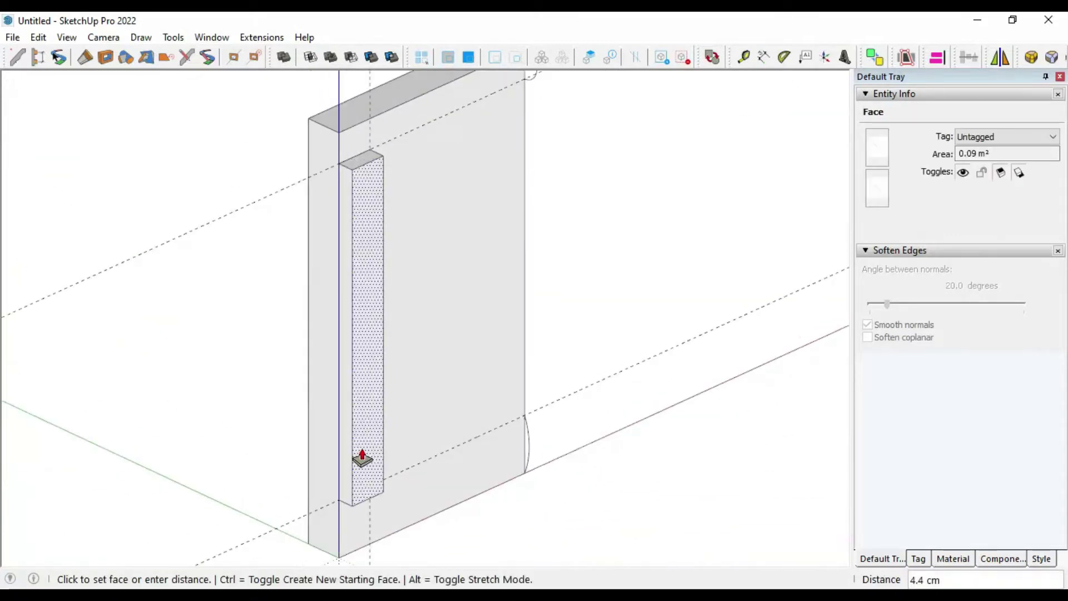
Copy the strip's 87 cm front edge inward and draw a line dividing its face.
click(352, 192)
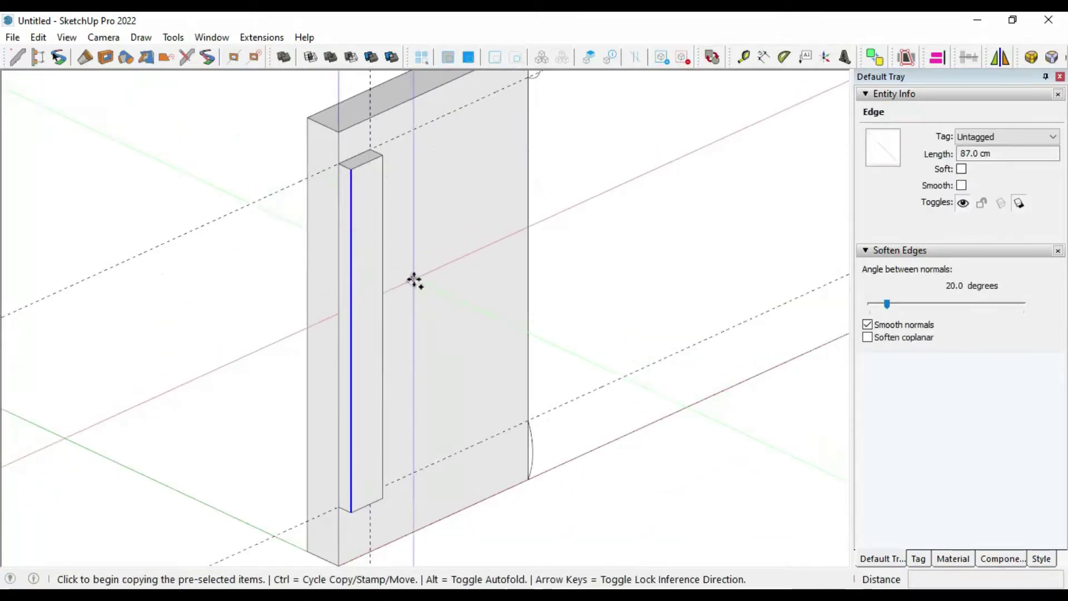
click(414, 281)
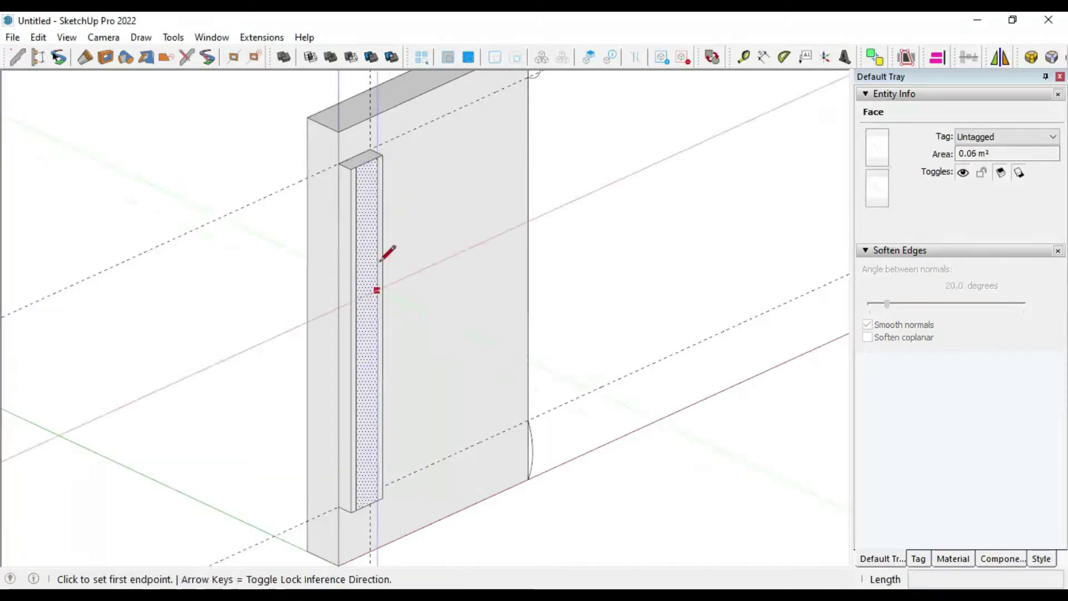
key(p)
scroll(367, 222, up, 1)
click(364, 179)
Confirm the groove depth and scale the groove's back face to 0.8 width.
key(Return)
key(space)
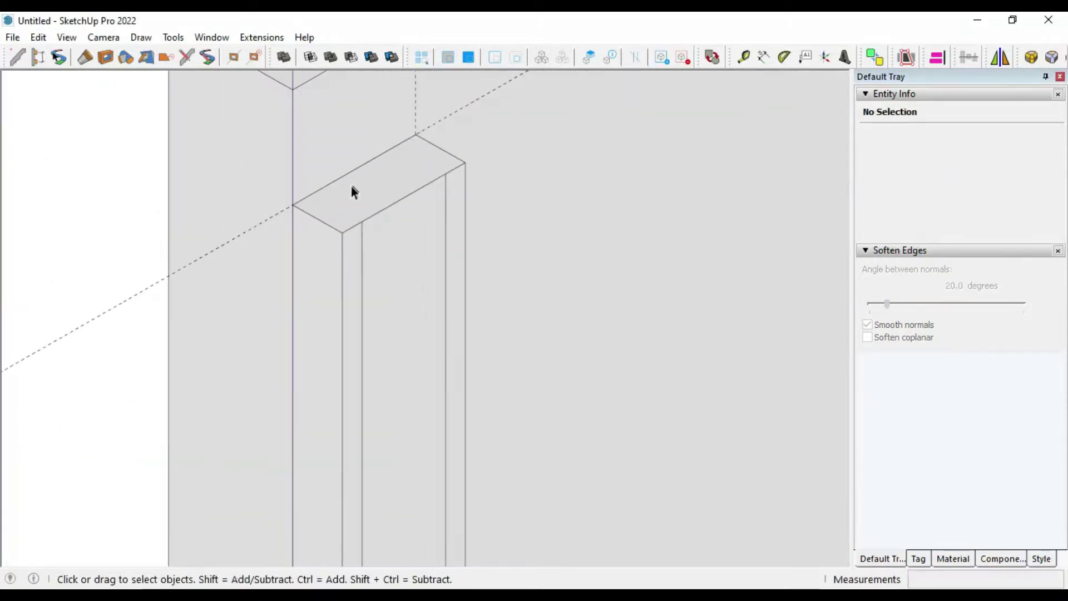
key(p)
key(e)
scroll(448, 136, down, 3)
key(space)
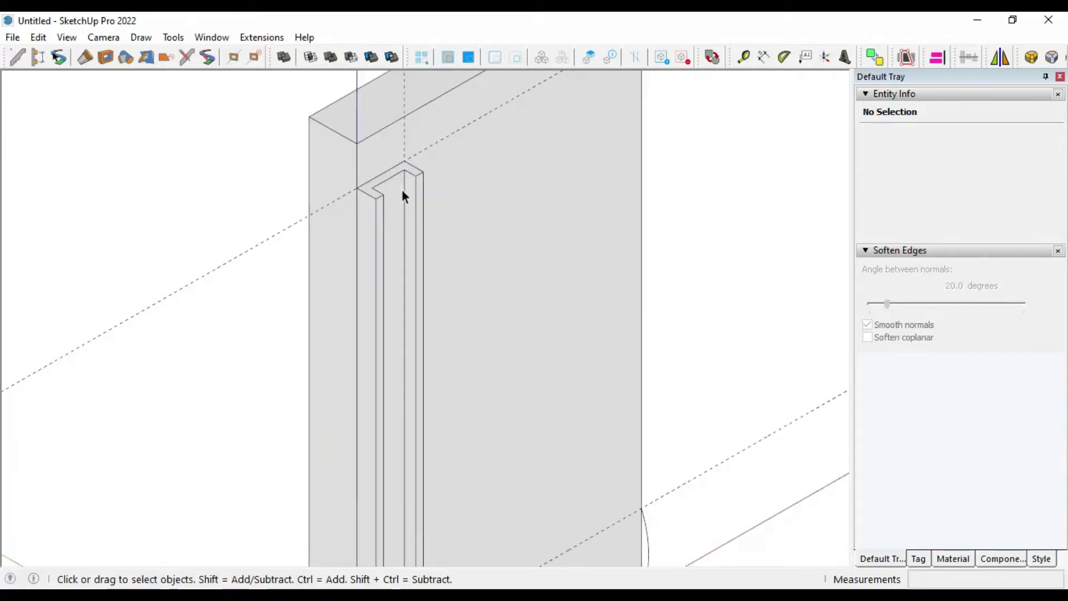
click(396, 328)
key(s)
scroll(398, 333, up, 2)
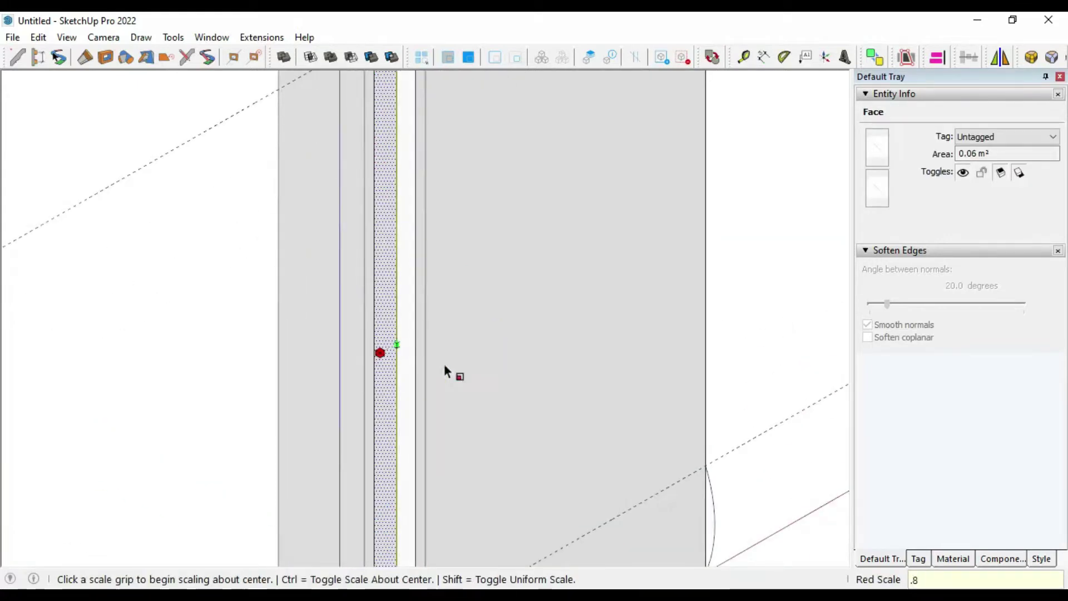
scroll(298, 453, down, 5)
mouse_move(298, 454)
middle_down()
mouse_move(265, 341)
mouse_move(558, 408)
middle_up()
key(space)
Add a 1.2 cm guide from the channel's top edge and round the slot's inner corner.
key(alt+Tab)
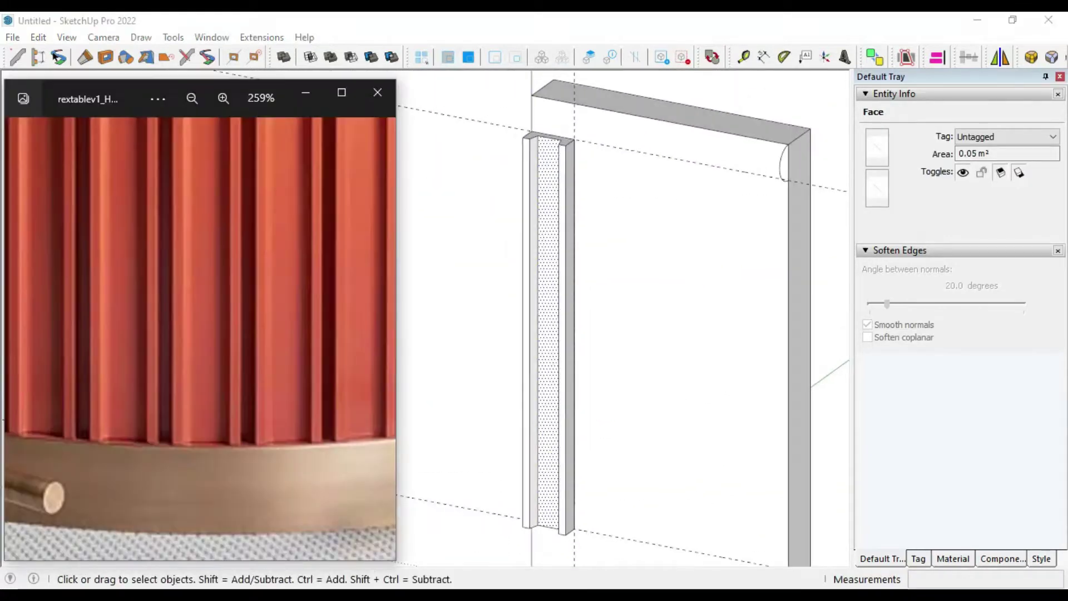
key(alt+Tab)
scroll(538, 167, up, 2)
scroll(652, 323, up, 4)
click(402, 331)
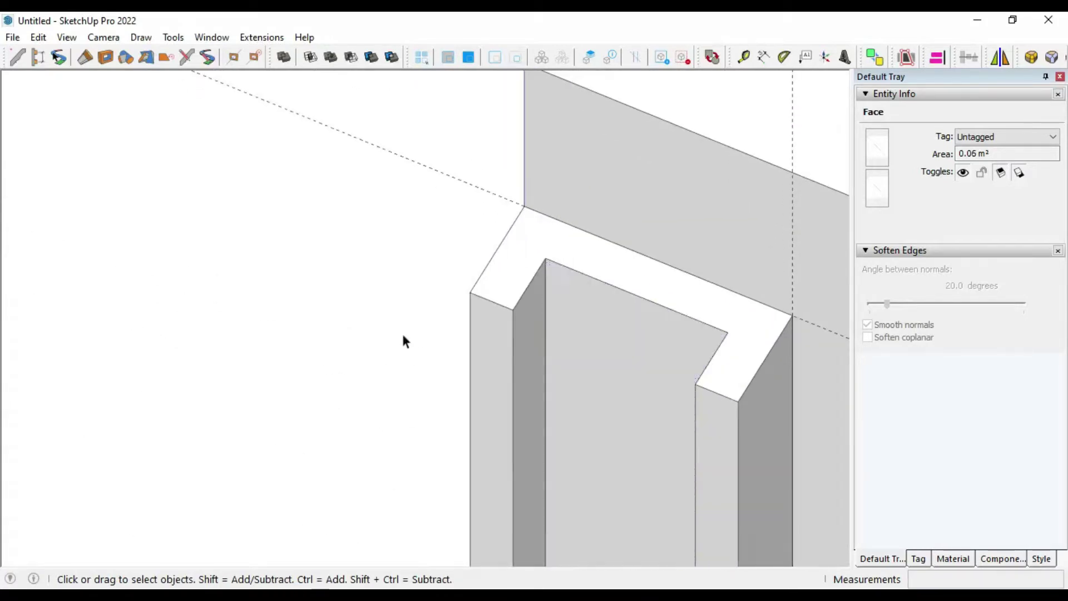
key(t)
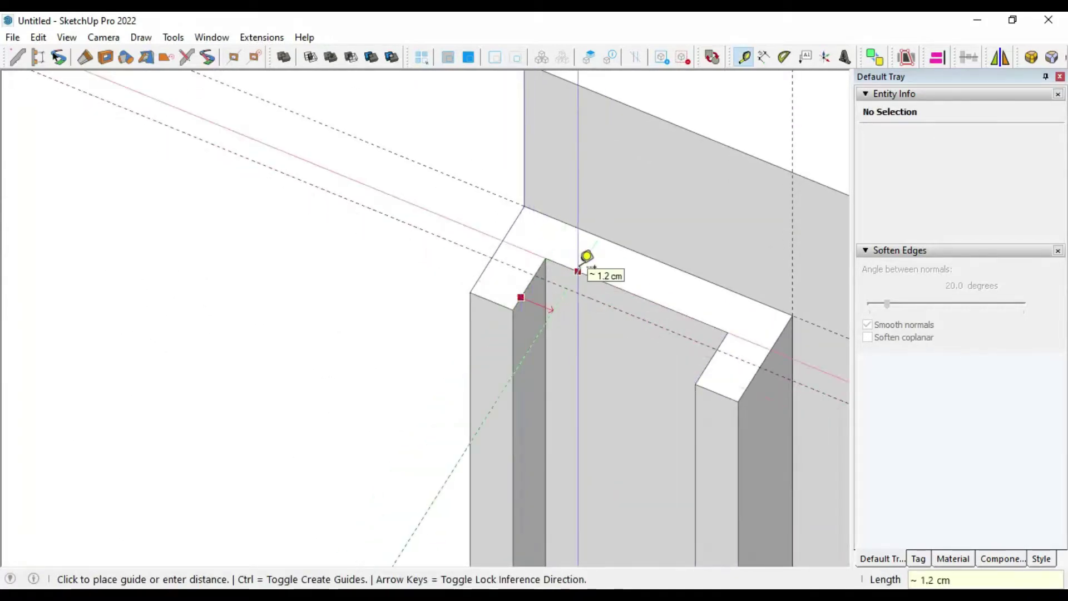
click(550, 264)
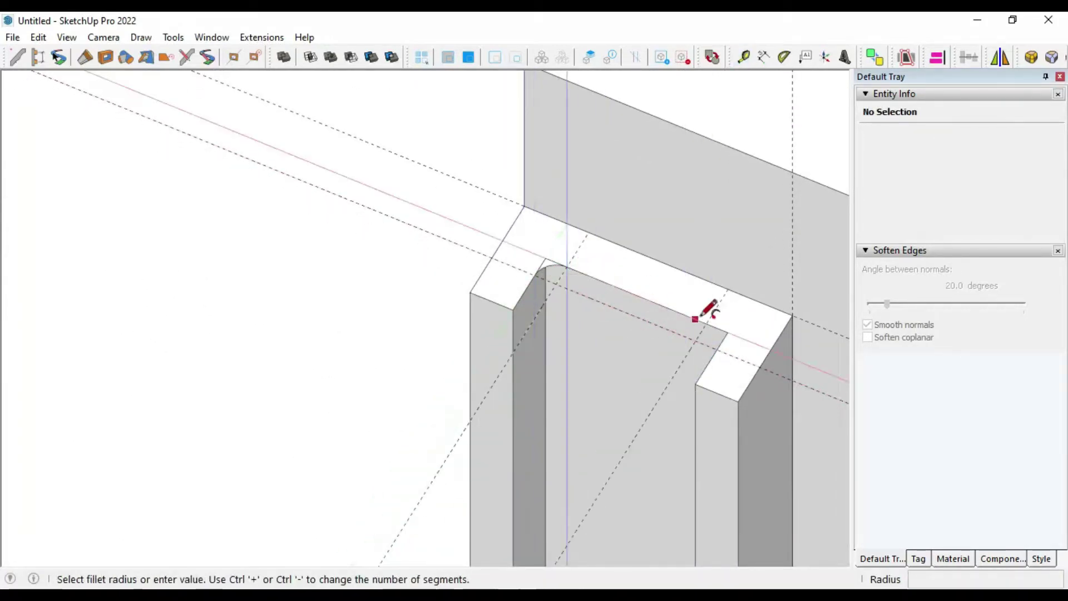
click(698, 315)
key(space)
Delete the large panel and box-select the bottom of the column.
middle_drag(660, 331, 451, 224)
scroll(485, 285, up, 2)
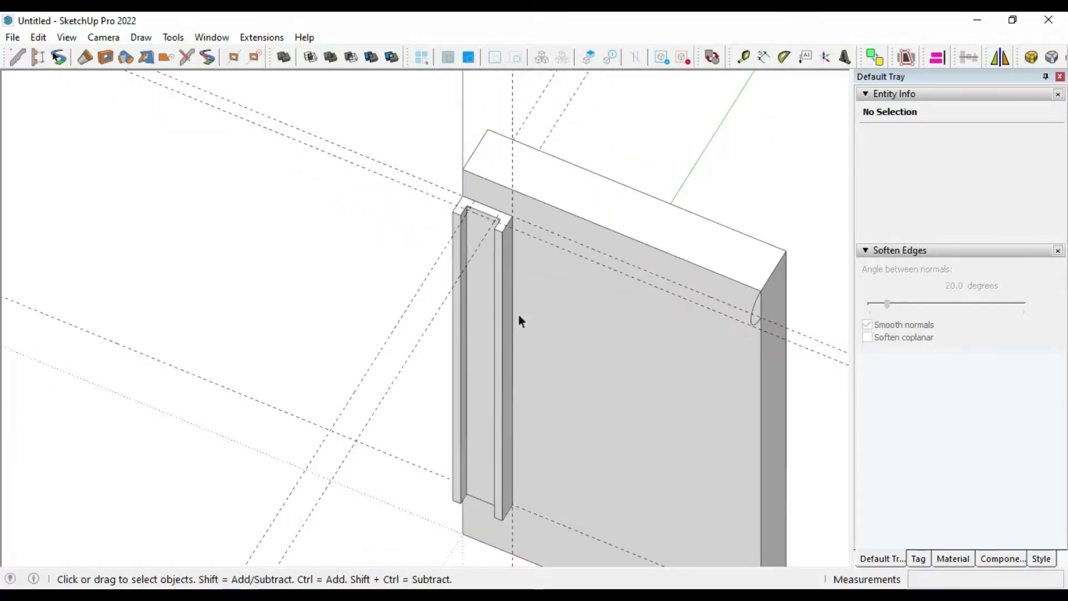
click(536, 315)
key(Delete)
drag(425, 525, 557, 446)
Delete the column faces, undo both deletions, and erase leftover edges.
key(Delete)
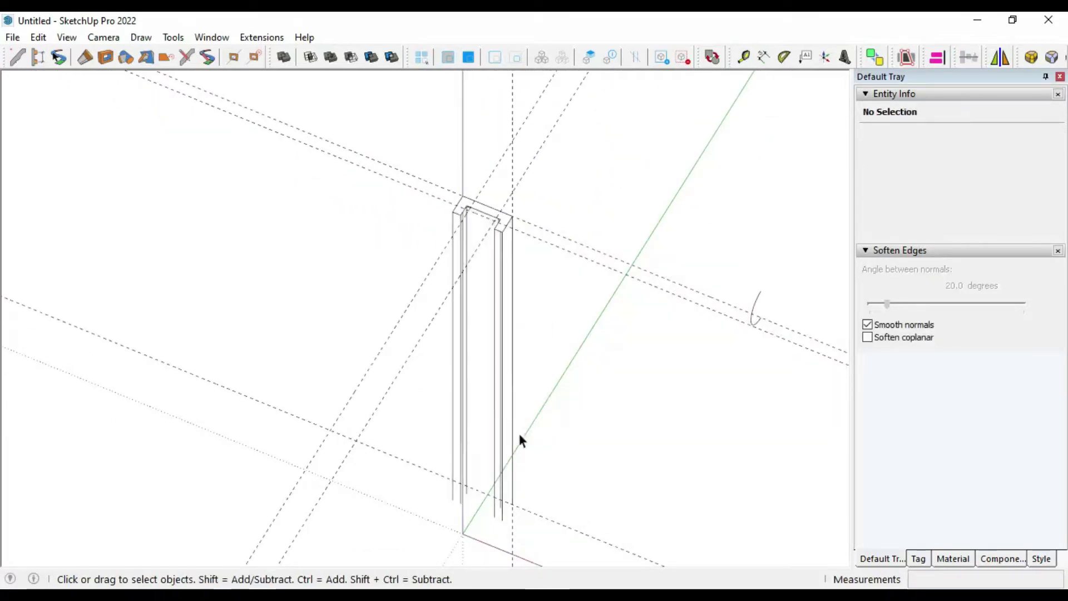
key(ctrl+z)
key(ctrl+z)
key(ctrl+z)
key(ctrl+z)
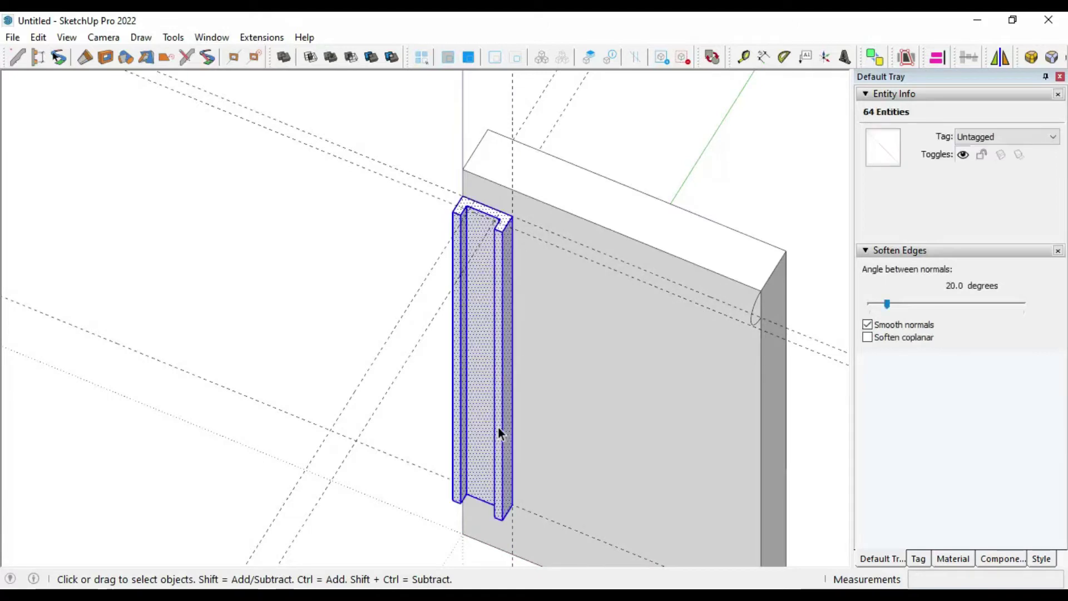
key(ctrl+z)
key(e)
scroll(541, 297, up, 5)
scroll(573, 305, up, 3)
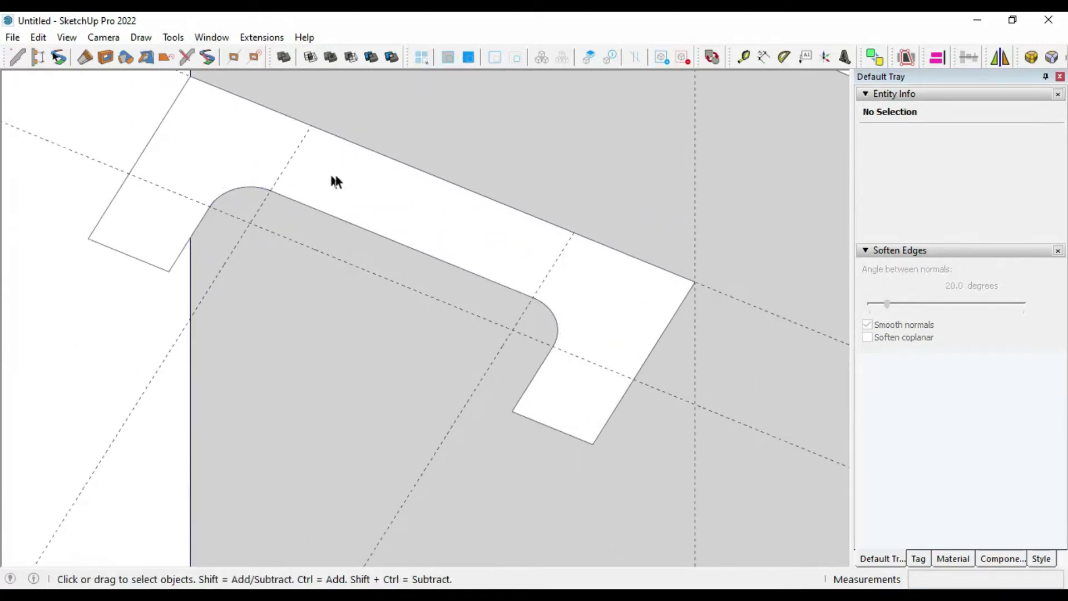
Extrude the U-shaped profile into a tall slotted column.
key(p)
drag(441, 183, 539, 460)
key(space)
scroll(421, 184, up, 3)
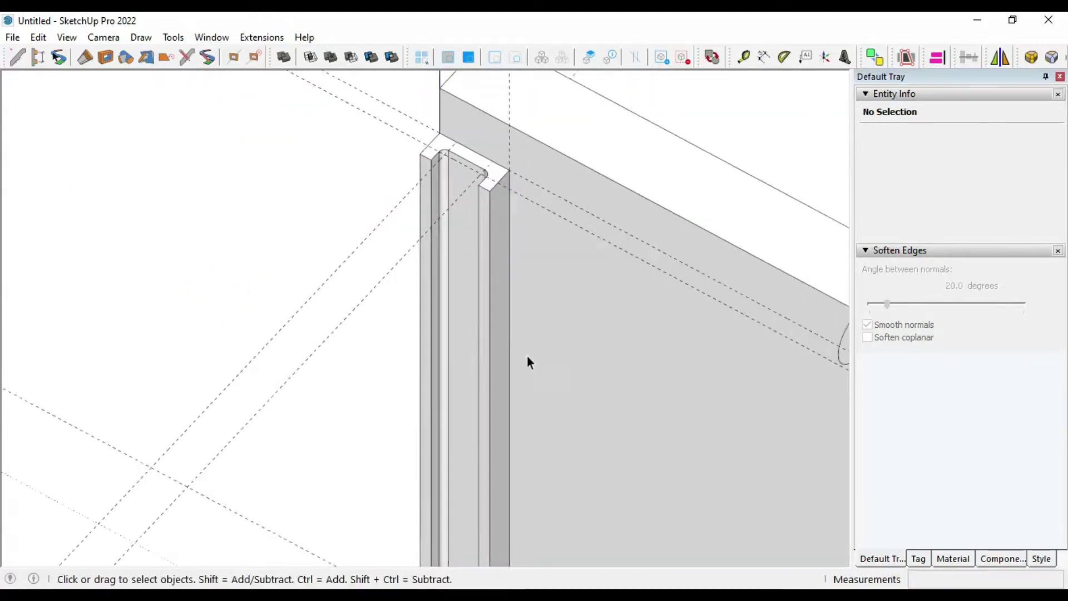
scroll(528, 359, down, 3)
Study the flutes in the reference photo, then return to the model.
key(alt+Tab)
mouse_move(239, 431)
mouse_down()
mouse_move(222, 329)
mouse_move(287, 128)
mouse_up()
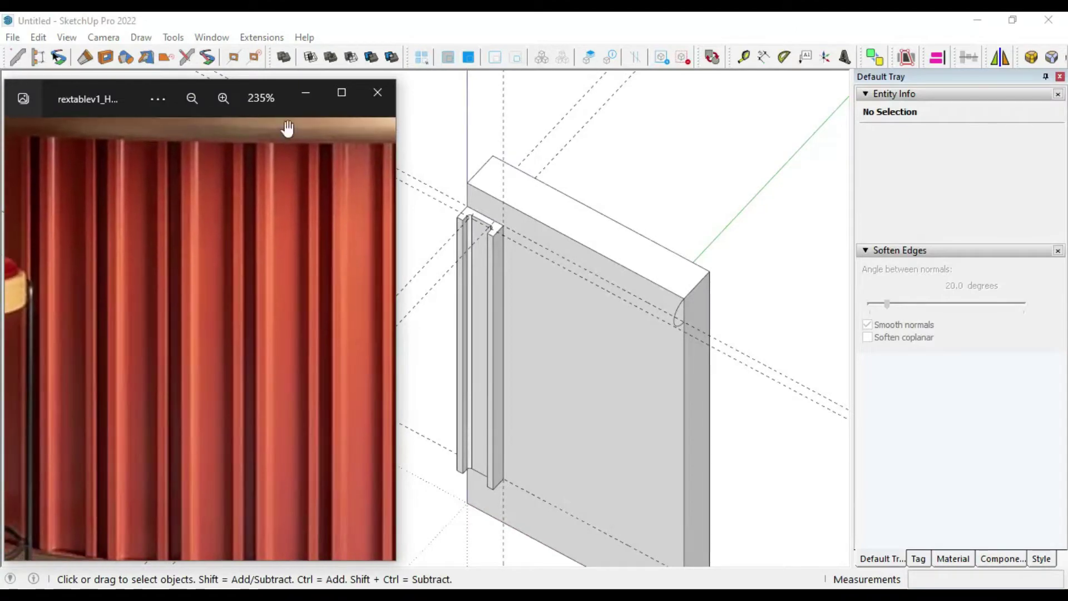
key(alt+Tab)
scroll(488, 231, up, 2)
scroll(476, 202, up, 3)
scroll(493, 303, up, 2)
Place a 0.5 cm guide and fillet the profile's outer corner with an arc.
key(t)
click(667, 419)
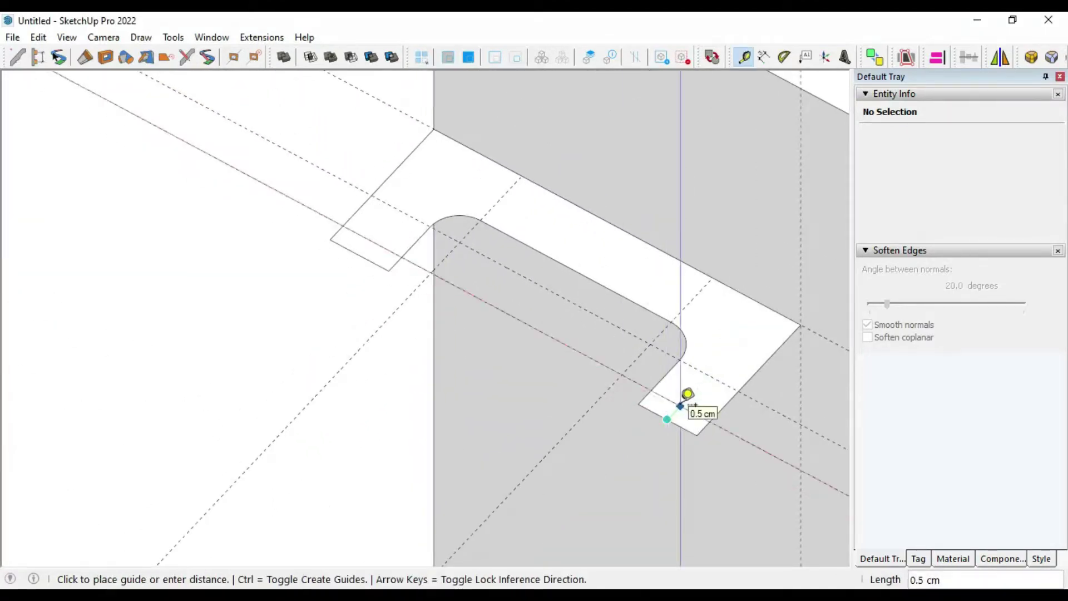
key(a)
click(348, 249)
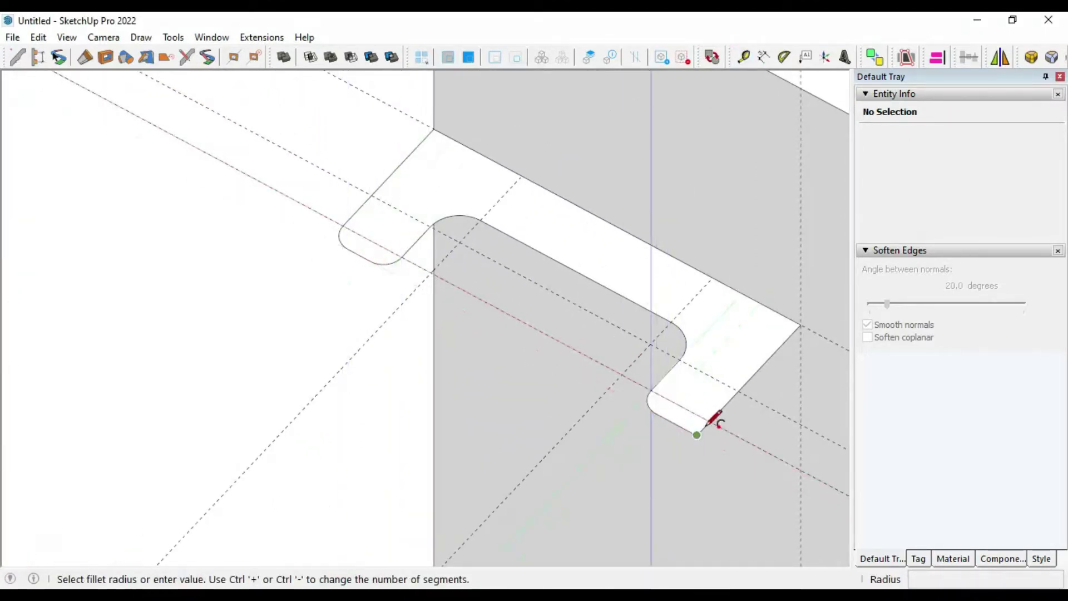
click(716, 418)
Push/Pull the rounded profile into a tall strip and select all its geometry.
key(space)
middle_drag(612, 334, 405, 207)
key(p)
drag(411, 212, 503, 429)
key(space)
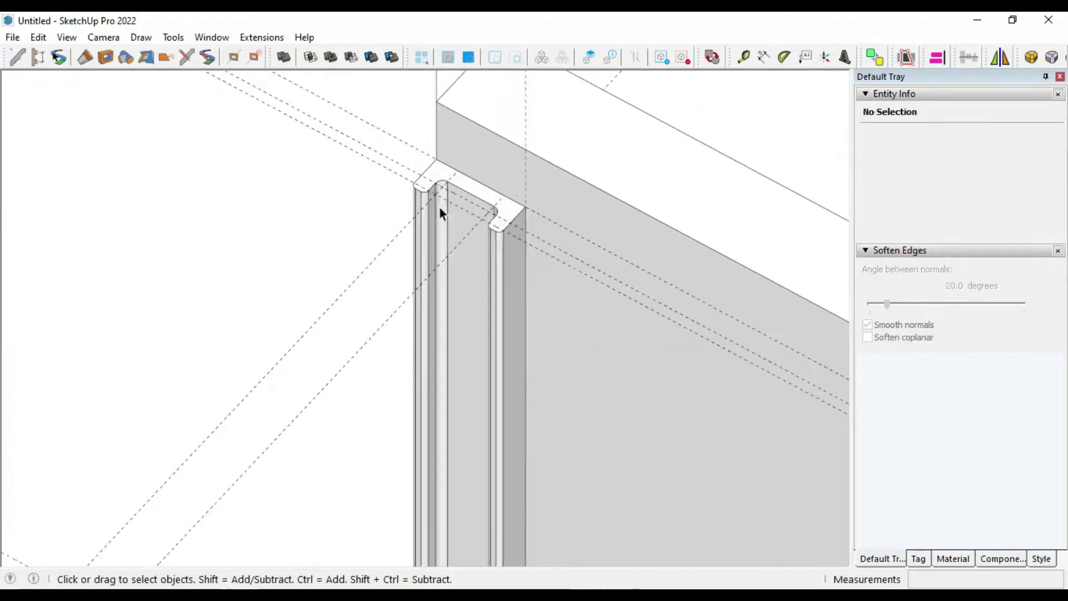
shift+middle_drag(511, 263, 670, 321)
key(alt+Tab)
scroll(230, 433, down, 3)
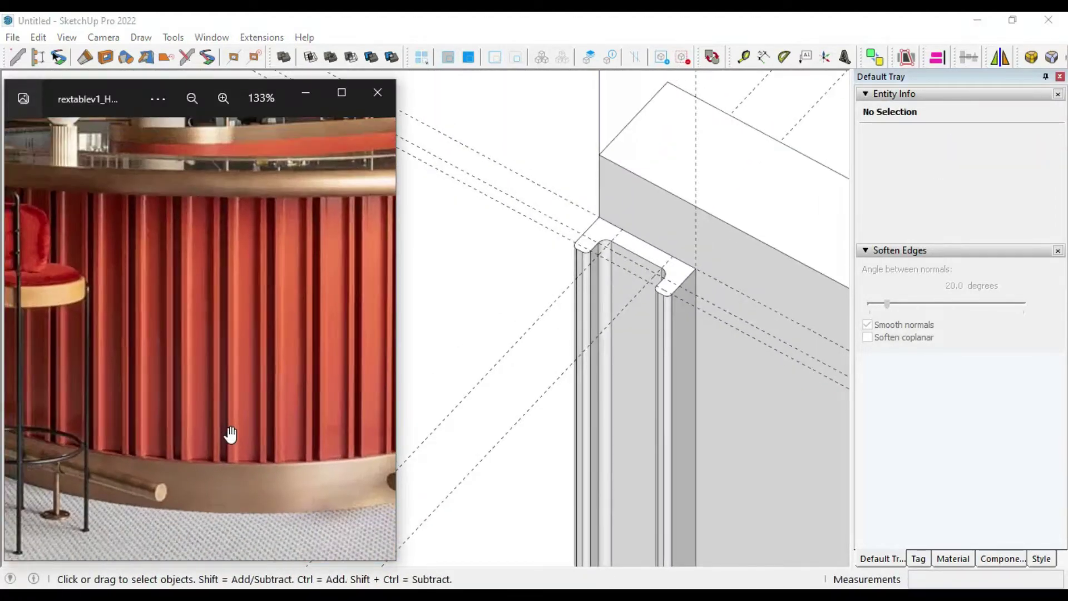
click(305, 93)
middle_drag(336, 190, 470, 303)
drag(458, 339, 365, 503)
Make the selected flute strip a component named Model 01.
scroll(474, 420, up, 5)
right_click(404, 167)
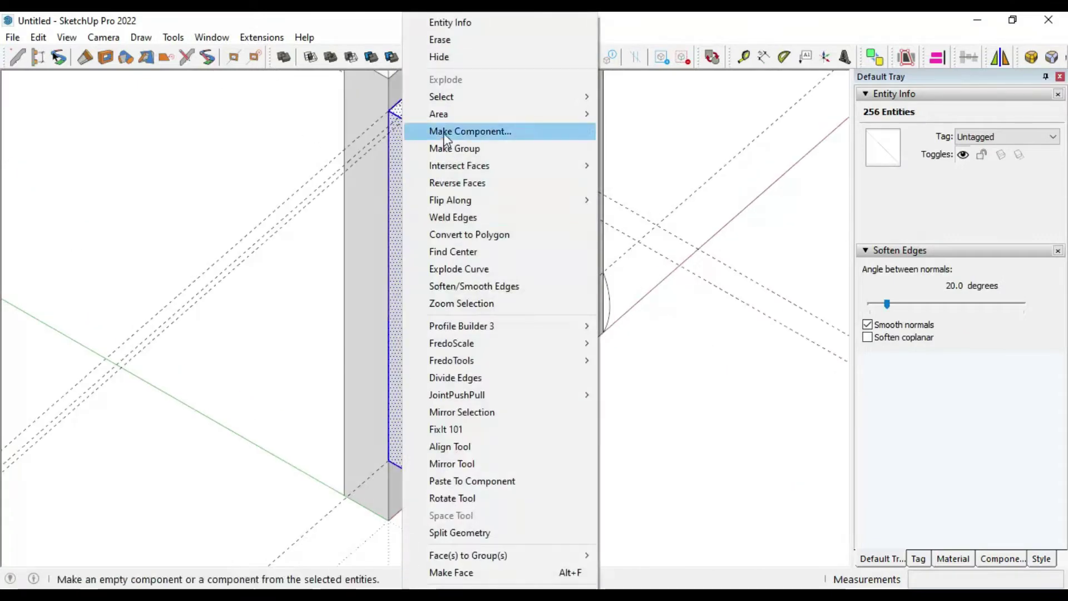
click(445, 133)
text(Model 01)
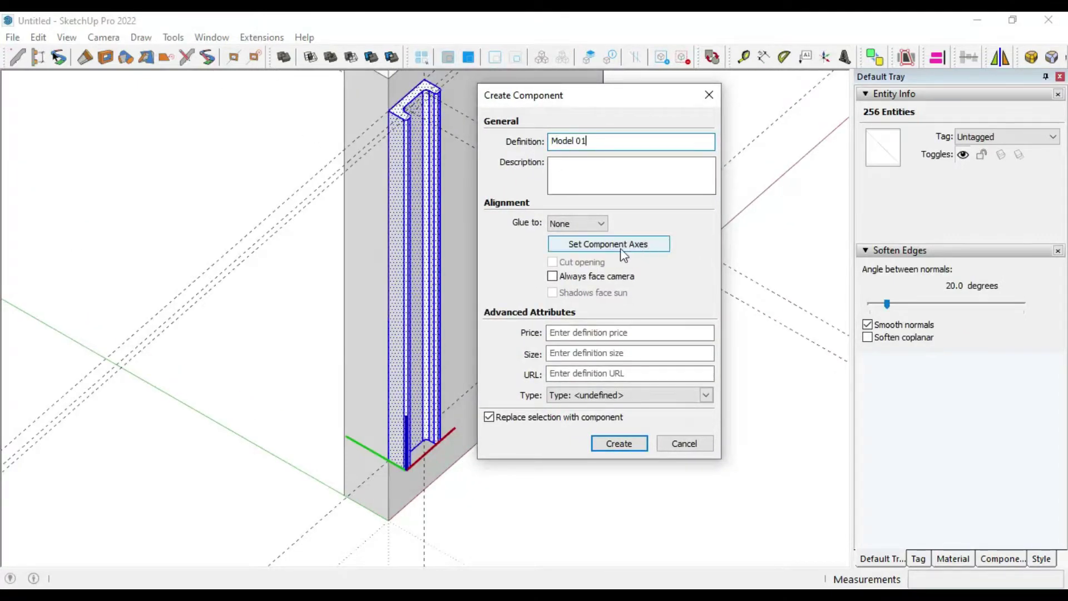
click(622, 249)
click(406, 468)
click(543, 482)
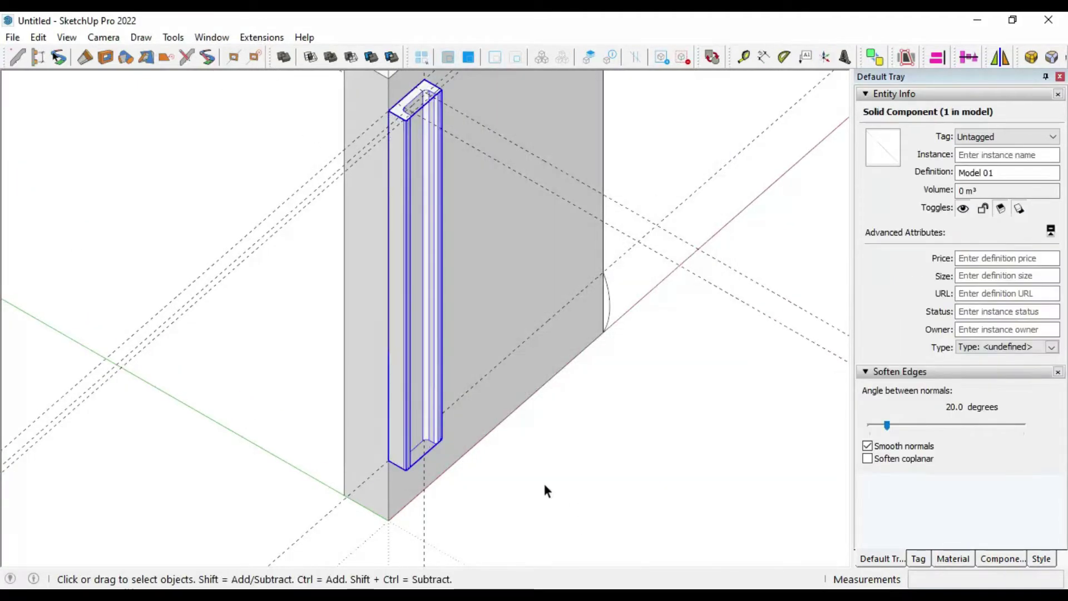
click(438, 505)
scroll(413, 211, up, 5)
click(412, 212)
Copy the flute 10 cm apart along the board into five flutes.
key(m)
key(ctrl)
scroll(400, 231, up, 3)
click(373, 255)
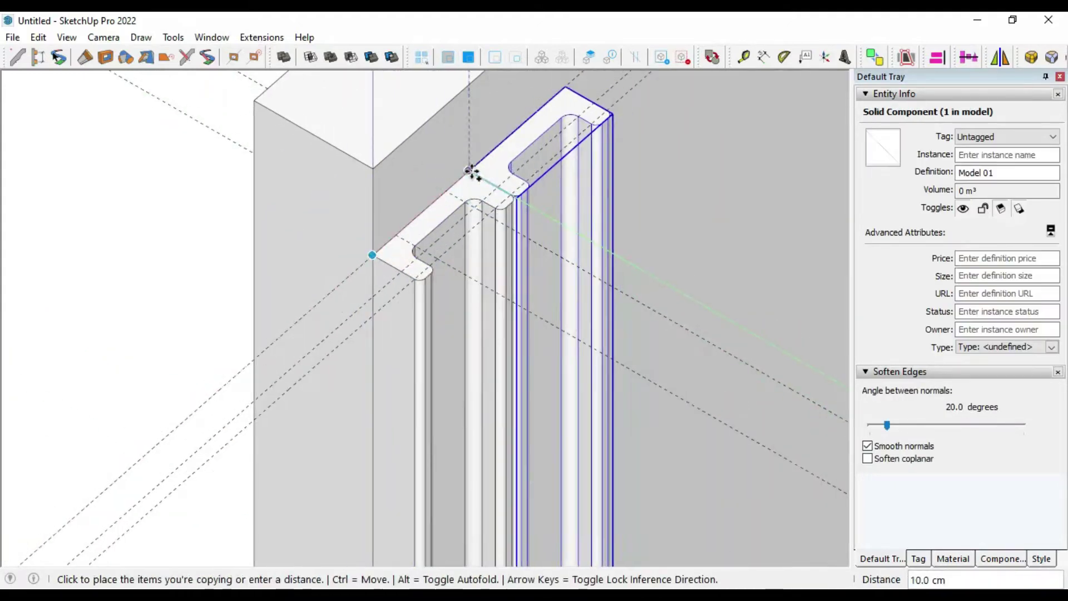
click(471, 172)
scroll(389, 353, down, 3)
key(m)
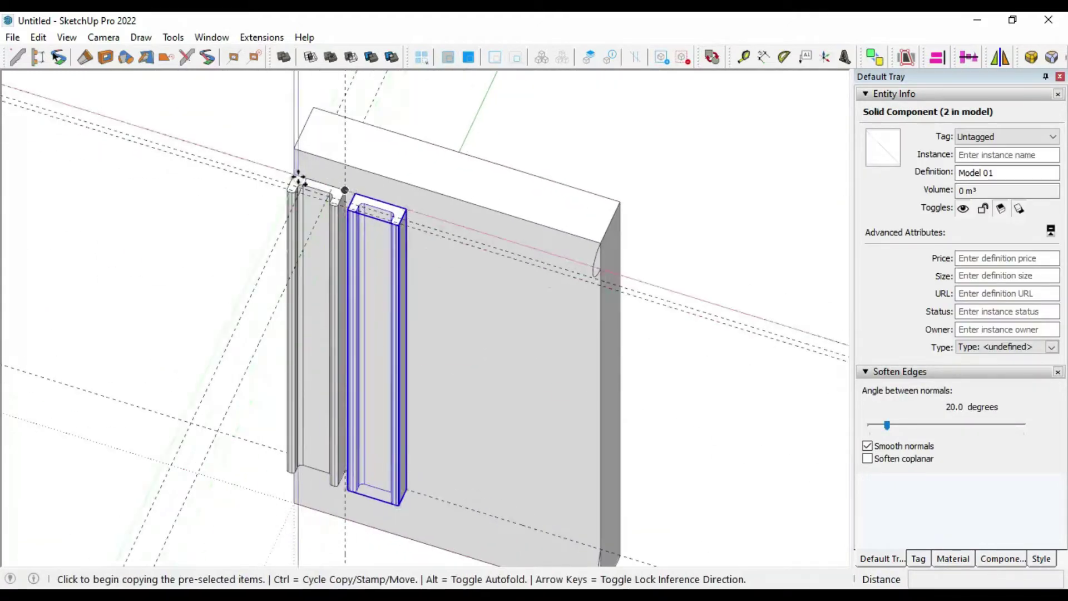
middle_drag(367, 203, 573, 388)
scroll(708, 339, down, 3)
mouse_move(708, 339)
middle_down()
mouse_move(643, 383)
mouse_move(557, 390)
mouse_move(501, 460)
mouse_move(561, 478)
mouse_move(500, 429)
mouse_move(644, 427)
middle_up()
key(alt+Tab)
key(alt+Tab)
Nudge one flute component 0.8 cm.
scroll(499, 453, up, 3)
click(498, 453)
key(m)
scroll(529, 458, up, 2)
scroll(430, 462, up, 2)
click(430, 460)
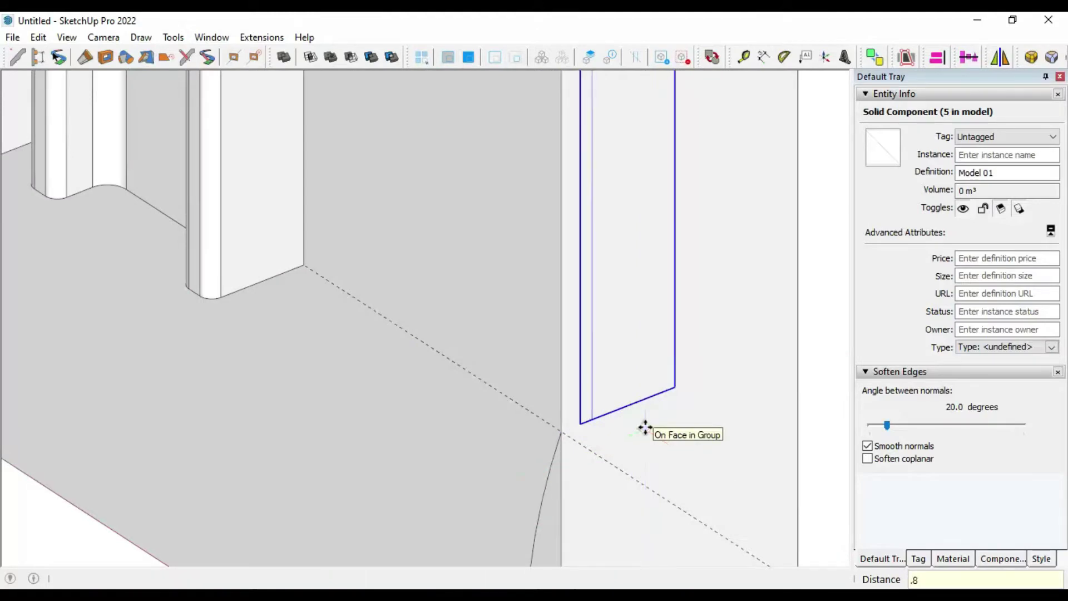
key(Return)
scroll(650, 442, down, 3)
key(p)
key(space)
scroll(668, 439, up, 2)
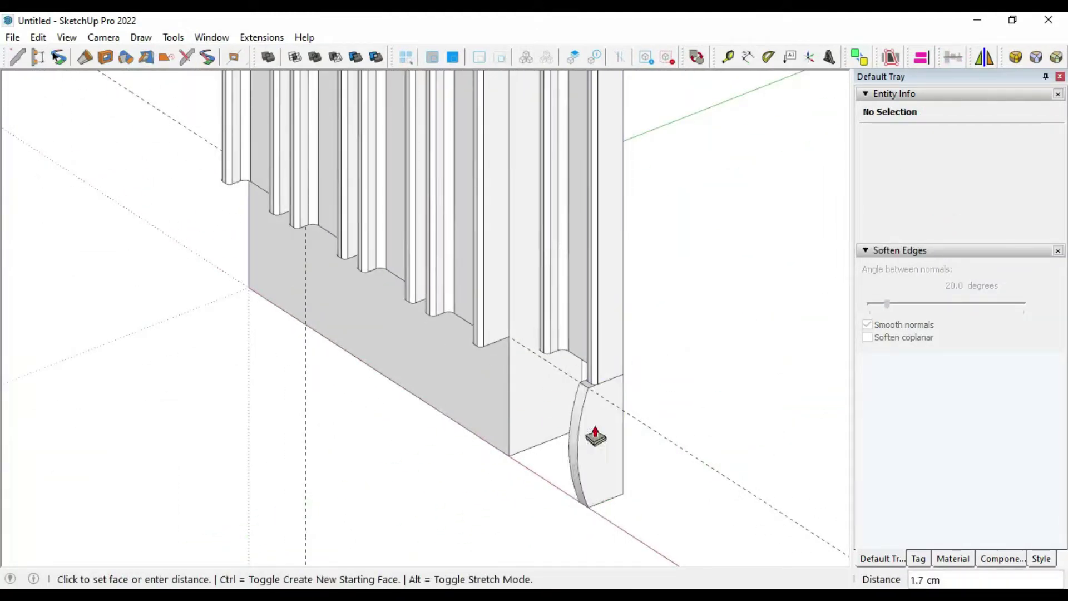
key(space)
scroll(574, 529, down, 3)
Set the flute top's corner arc to 18 segments.
middle_drag(574, 529, 580, 242)
scroll(533, 212, up, 3)
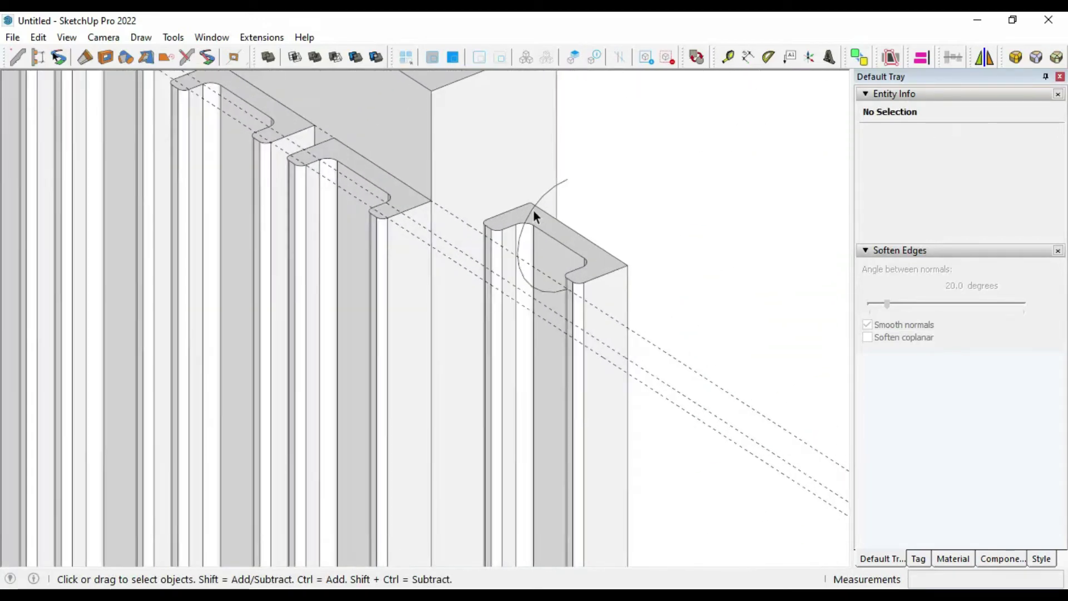
click(531, 212)
double_click(958, 171)
key(Return)
key(l)
key(l)
click(567, 179)
scroll(573, 211, down, 3)
key(space)
scroll(489, 271, down, 3)
scroll(620, 267, up, 3)
click(491, 285)
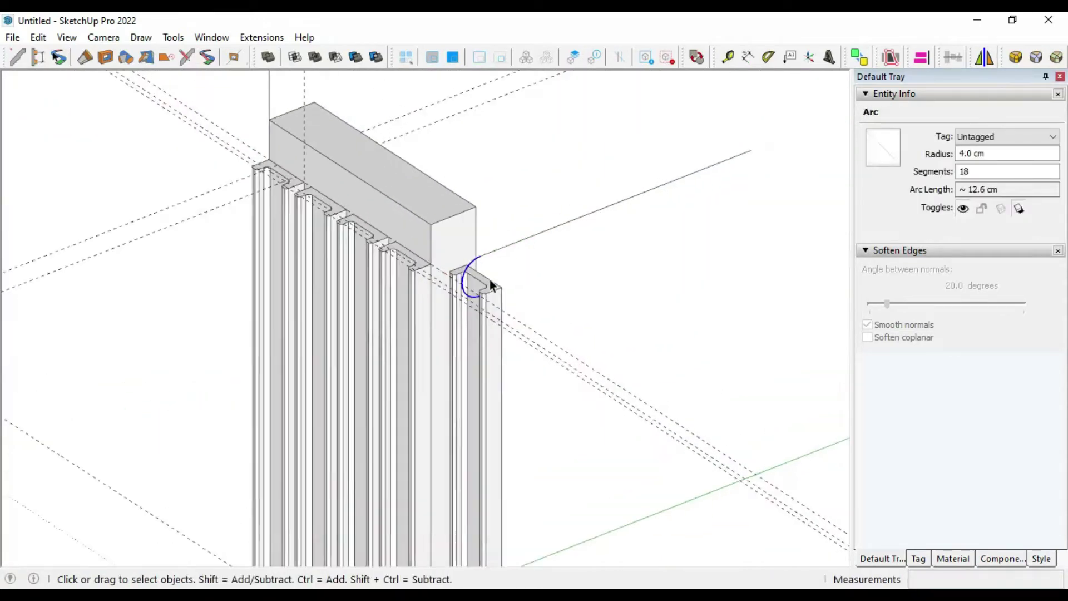
Copy the 60 cm top edge 8 cm across the flute top.
click(515, 254)
key(m)
click(476, 250)
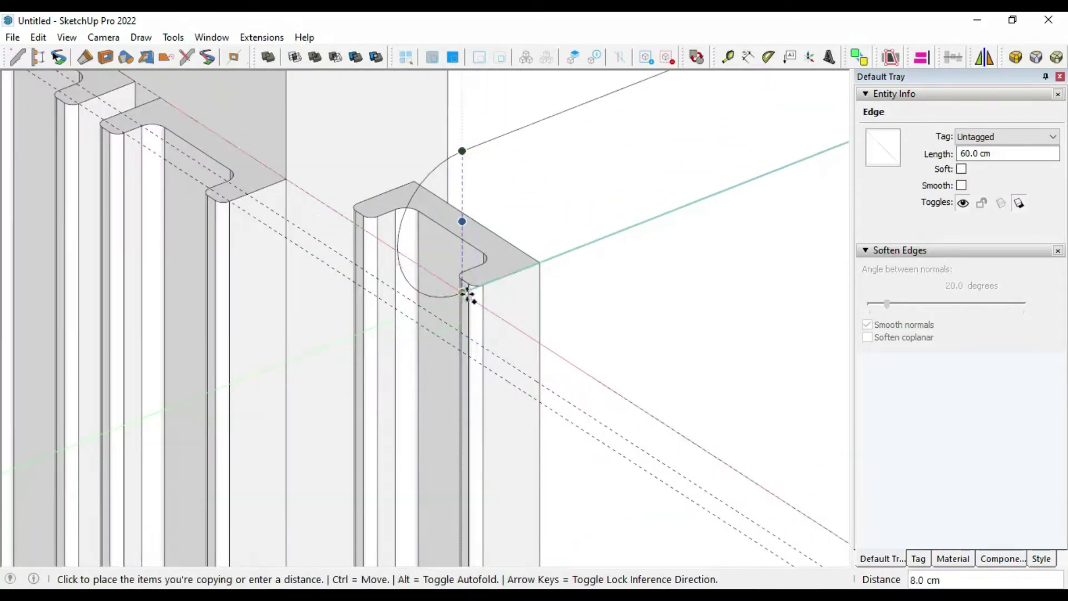
click(467, 295)
key(a)
click(654, 206)
Close the edges with a semicircular arc and push/pull the rounded arm 10 cm thick.
click(654, 234)
click(667, 220)
key(space)
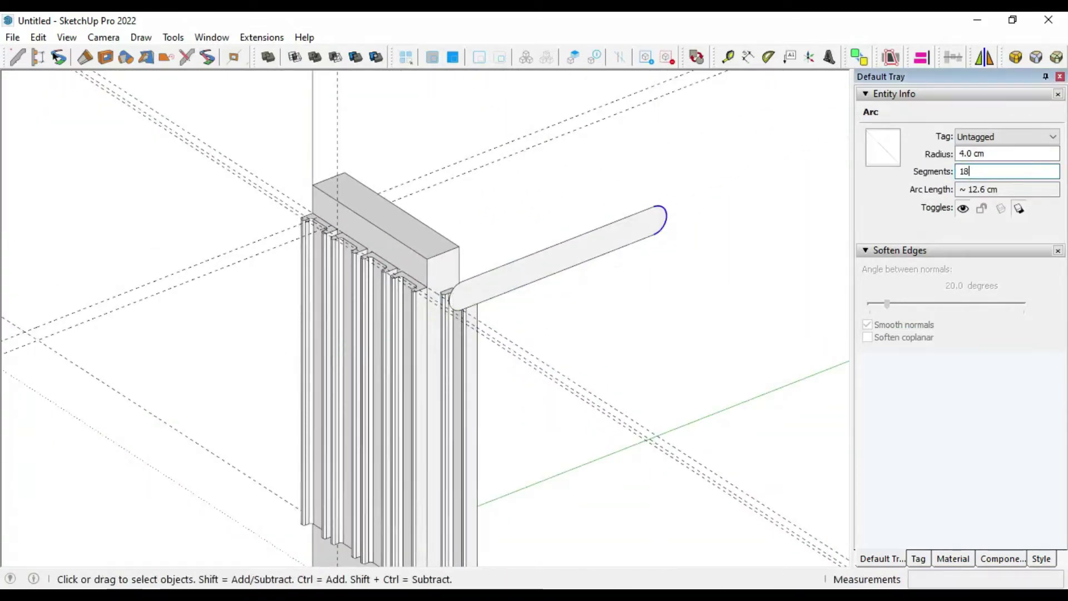
key(p)
scroll(494, 283, up, 2)
click(478, 281)
click(433, 371)
scroll(432, 371, down, 3)
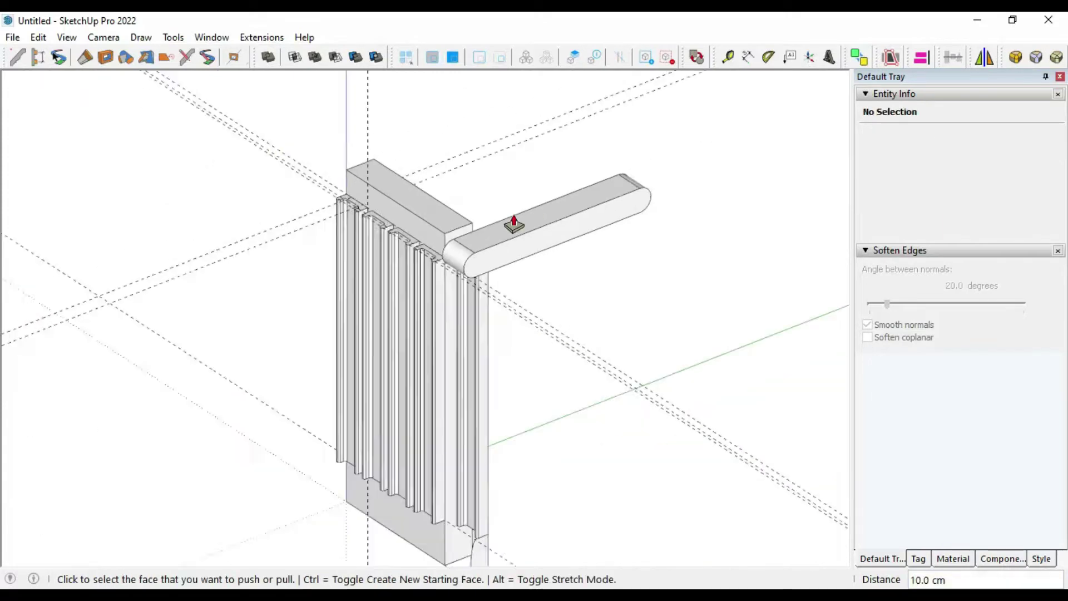
click(476, 506)
key(space)
click(536, 300)
Delete the fluted panels and back board, then check the reference photo of the bar front.
key(Delete)
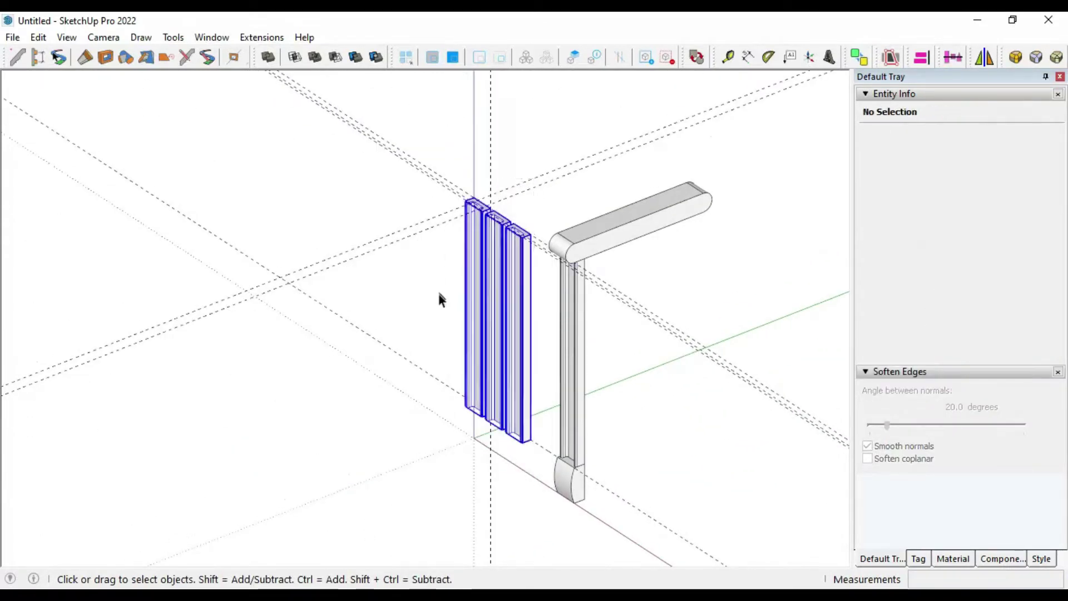
key(Delete)
key(alt+Tab)
scroll(251, 312, down, 3)
scroll(251, 311, up, 3)
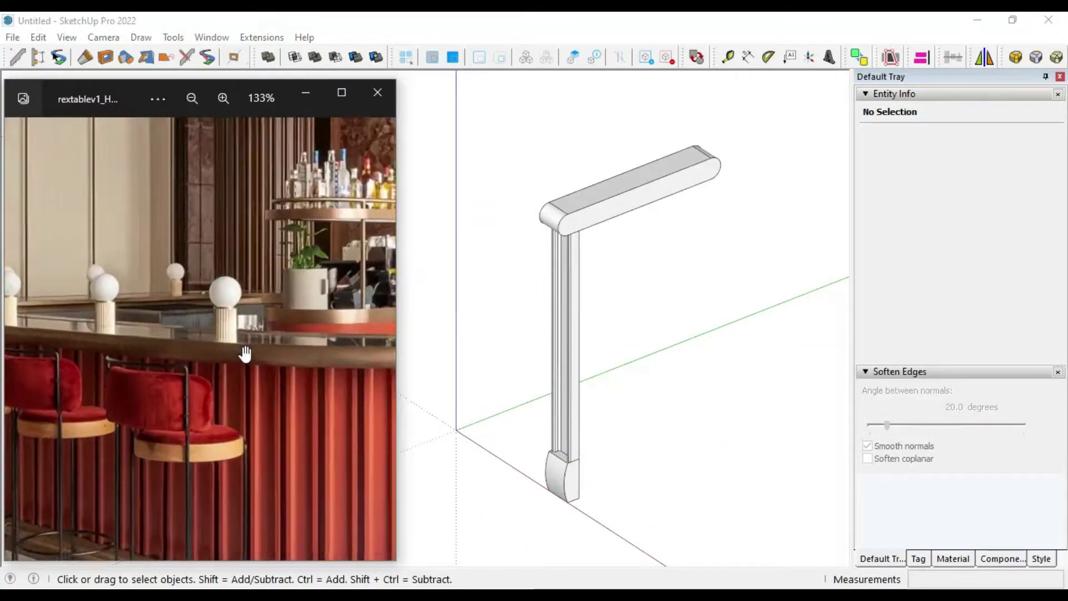
drag(243, 353, 174, 252)
mouse_move(252, 469)
mouse_down()
mouse_move(266, 369)
mouse_move(274, 412)
mouse_up()
click(483, 384)
Inspect the post geometry by selecting it and orbiting around to the bar top.
key(ctrl+a)
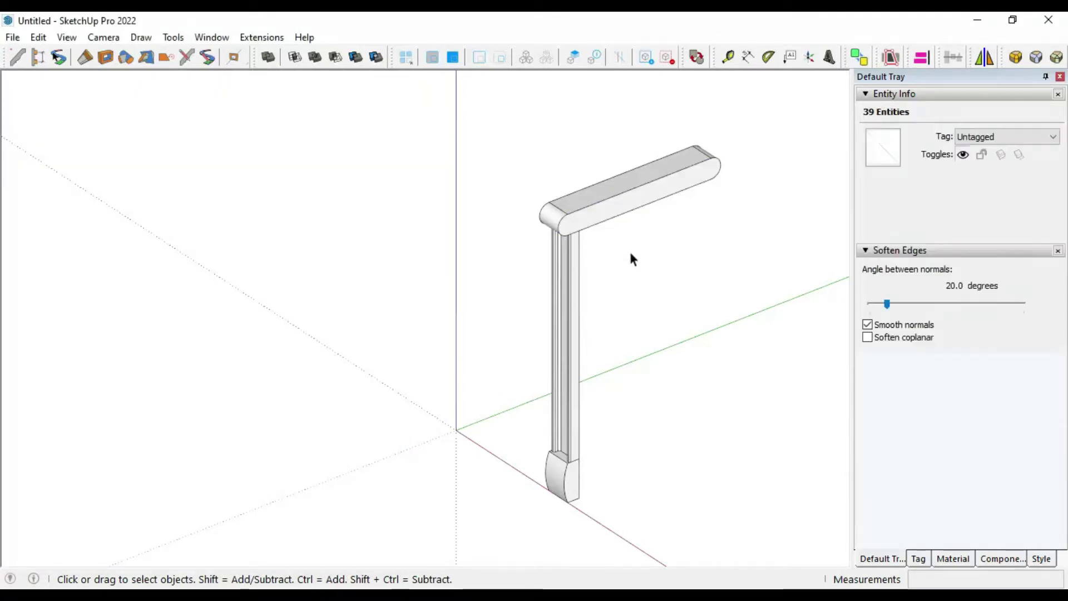
click(628, 249)
scroll(629, 223, up, 2)
click(480, 281)
click(517, 264)
scroll(552, 240, down, 2)
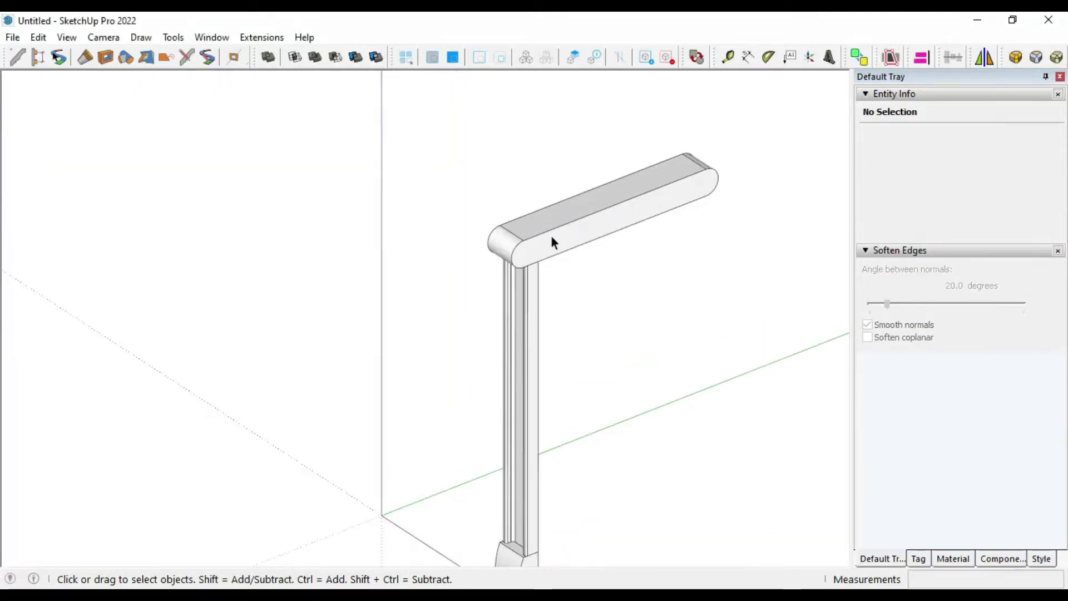
mouse_move(553, 241)
middle_down()
mouse_move(613, 475)
mouse_move(693, 374)
middle_up()
scroll(488, 187, up, 2)
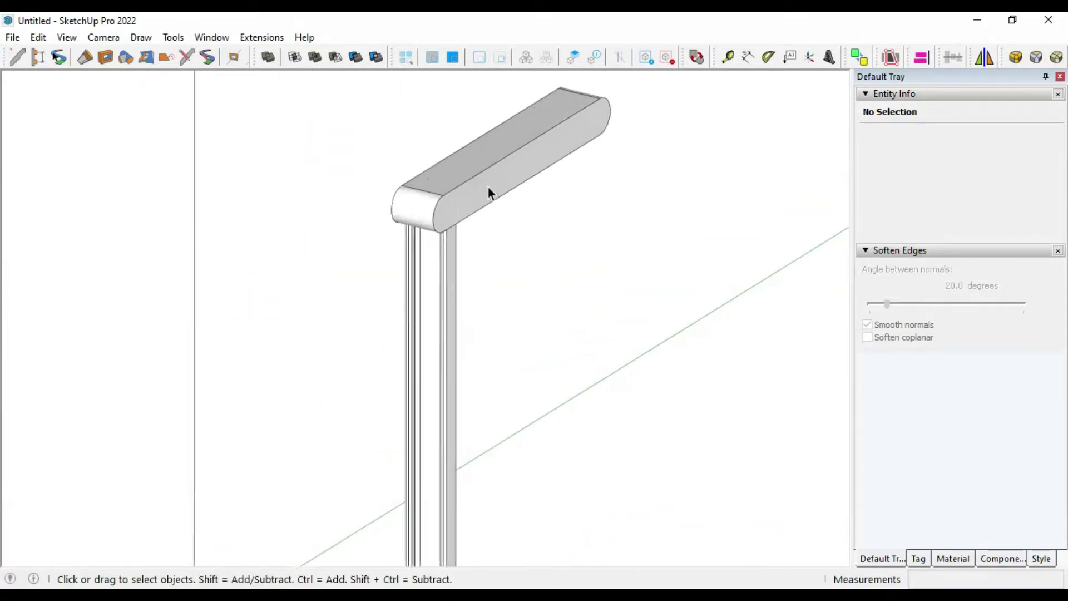
mouse_move(489, 187)
middle_down()
mouse_move(453, 148)
mouse_move(440, 281)
middle_up()
triple_click(439, 282)
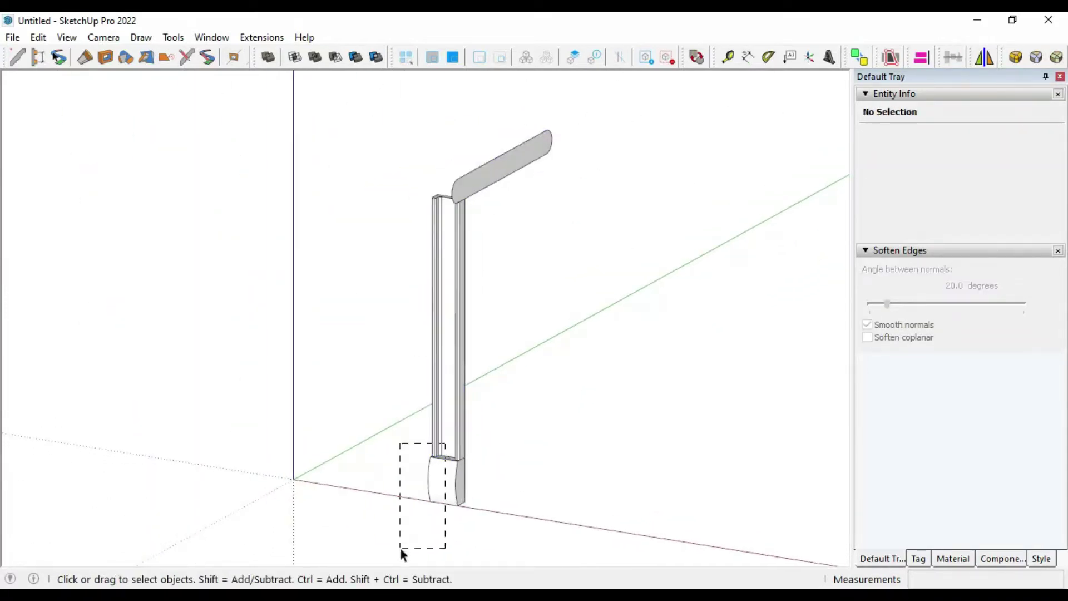
drag(401, 553, 403, 552)
click(546, 460)
middle_drag(546, 460, 358, 208)
scroll(386, 228, up, 3)
Try a line from the bar top's long edge, then recheck the reference photo.
click(386, 228)
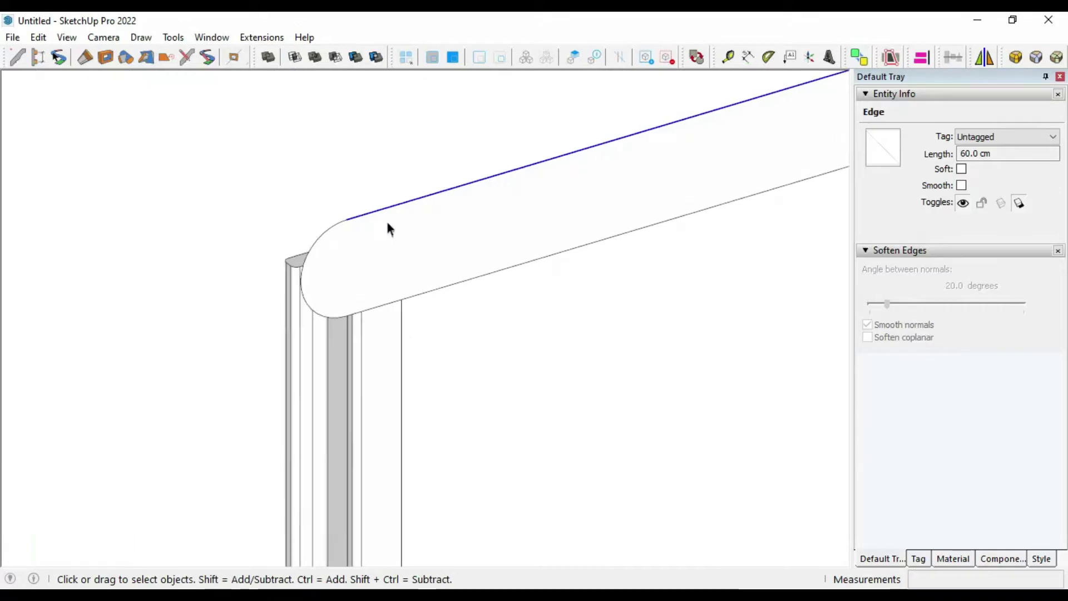
key(l)
click(346, 219)
scroll(361, 272, up, 2)
key(space)
scroll(340, 329, down, 3)
key(alt+Tab)
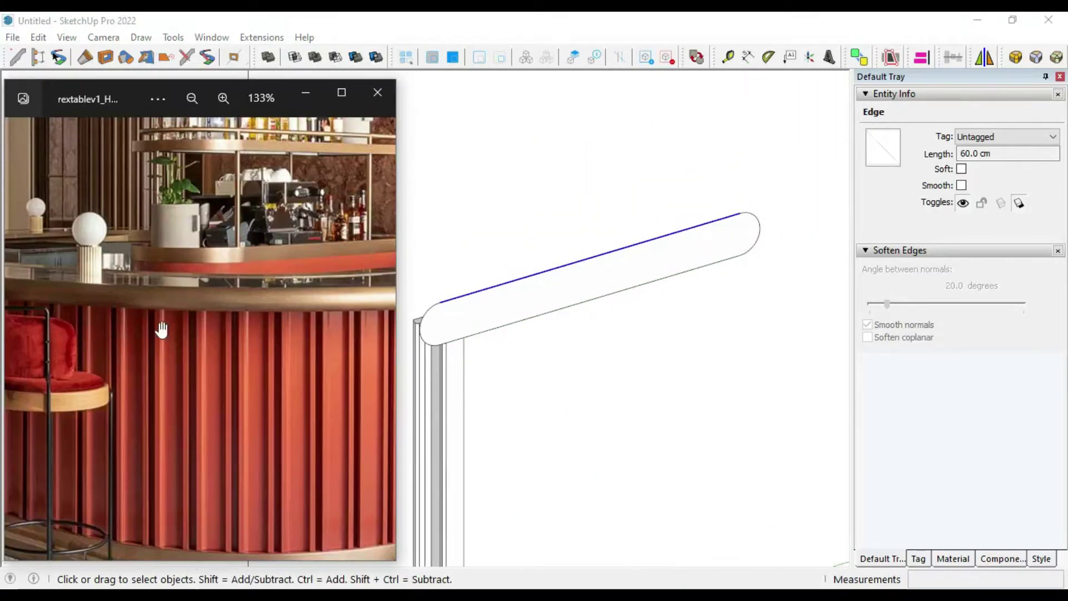
scroll(157, 329, up, 3)
key(alt+Tab)
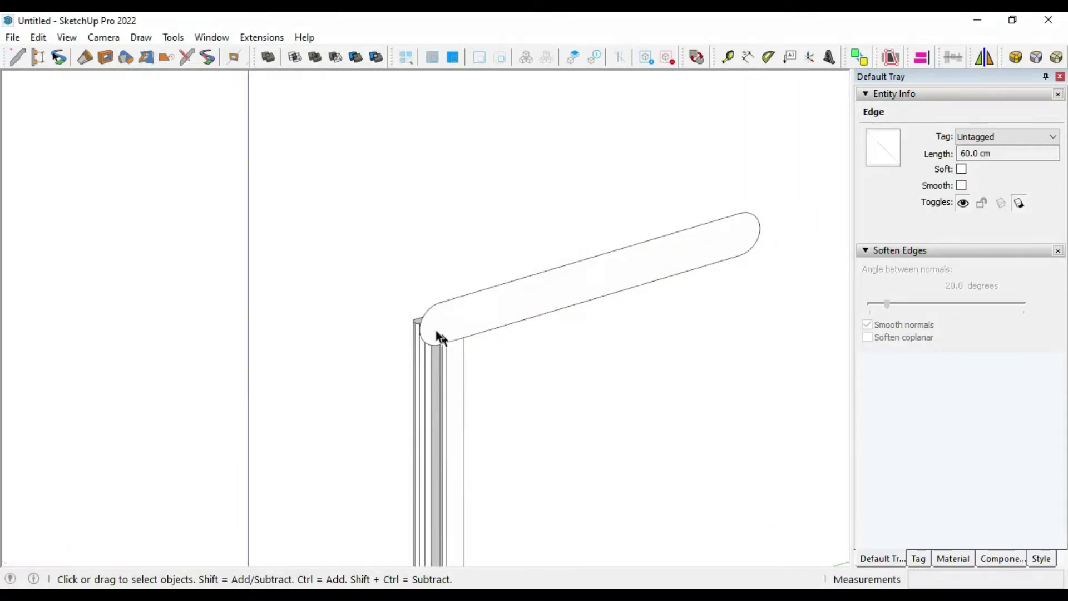
Draw a cross line 6 cm in from the rounded end across the bar top.
click(436, 334)
scroll(453, 299, up, 2)
key(l)
click(465, 277)
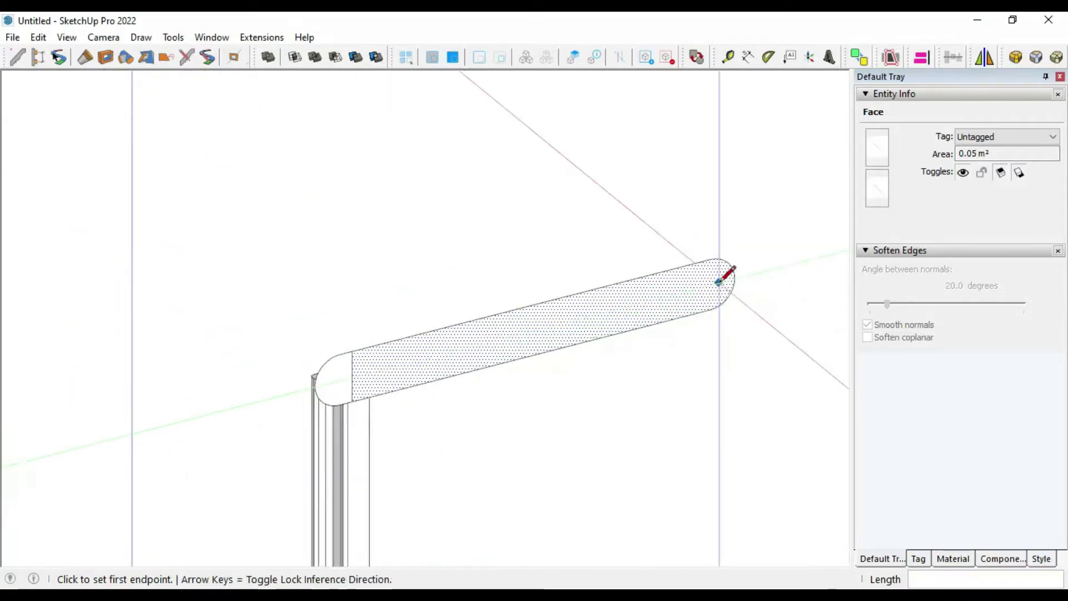
key(space)
click(716, 261)
key(l)
click(628, 271)
text(6)
key(Return)
key(space)
Move-copy the rounded piece's long edge 0.3 cm, then orbit to a 3-D view.
scroll(634, 289, down, 3)
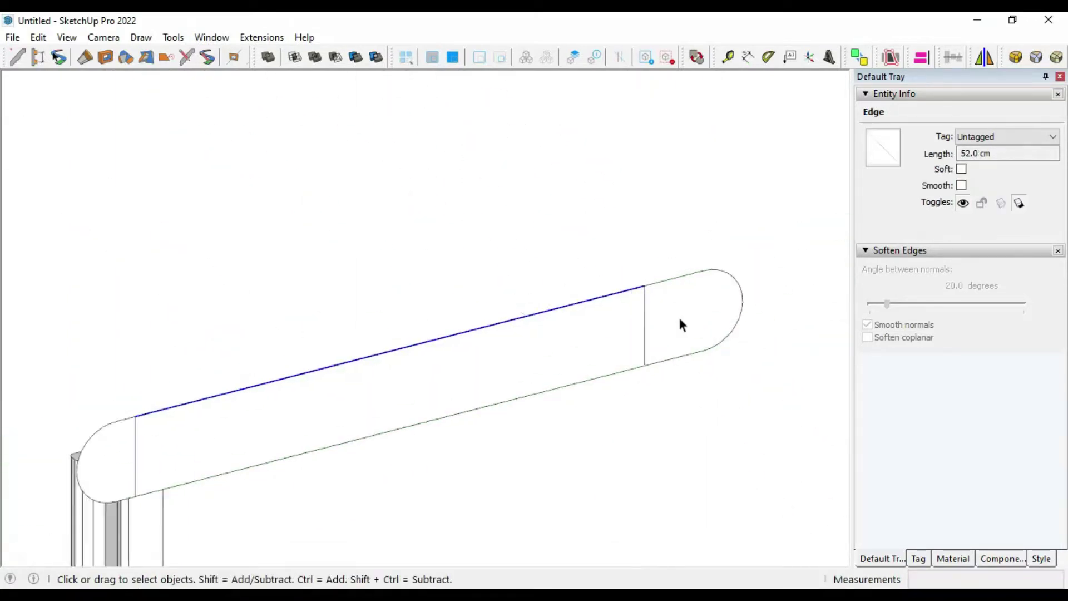
scroll(668, 323, down, 1)
scroll(690, 319, up, 2)
click(615, 284)
key(ctrl)
text(.3)
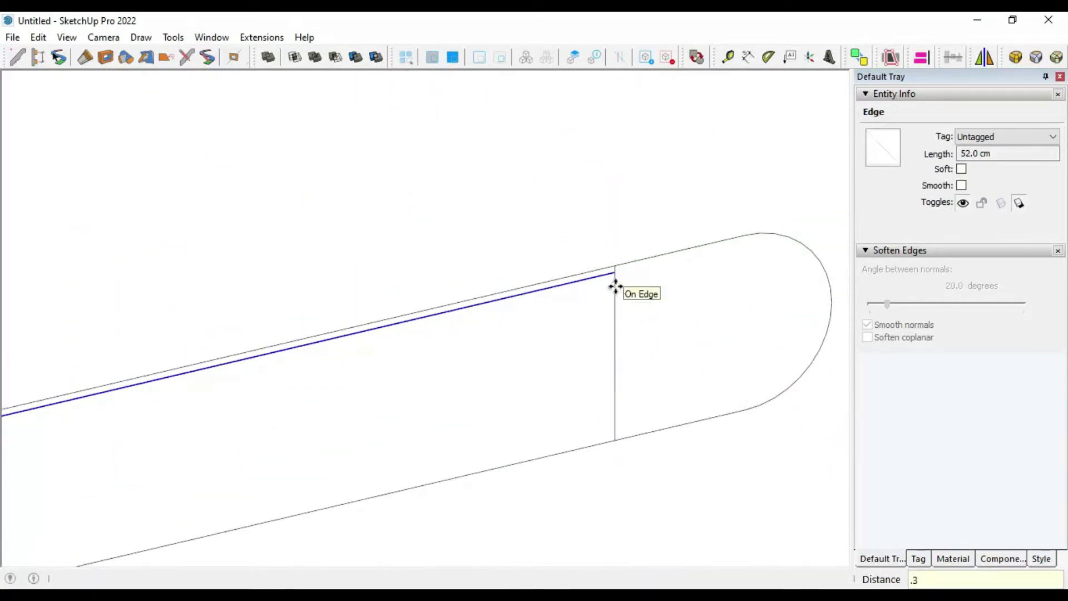
scroll(639, 278, down, 5)
click(678, 259)
mouse_move(678, 258)
middle_down()
mouse_move(559, 446)
mouse_move(756, 445)
mouse_move(508, 419)
mouse_move(370, 465)
mouse_move(608, 475)
mouse_move(231, 474)
mouse_move(488, 487)
mouse_move(396, 406)
middle_up()
Draw a 500 cm, 12.5 m² rectangle on the ground and view it from Top.
key(r)
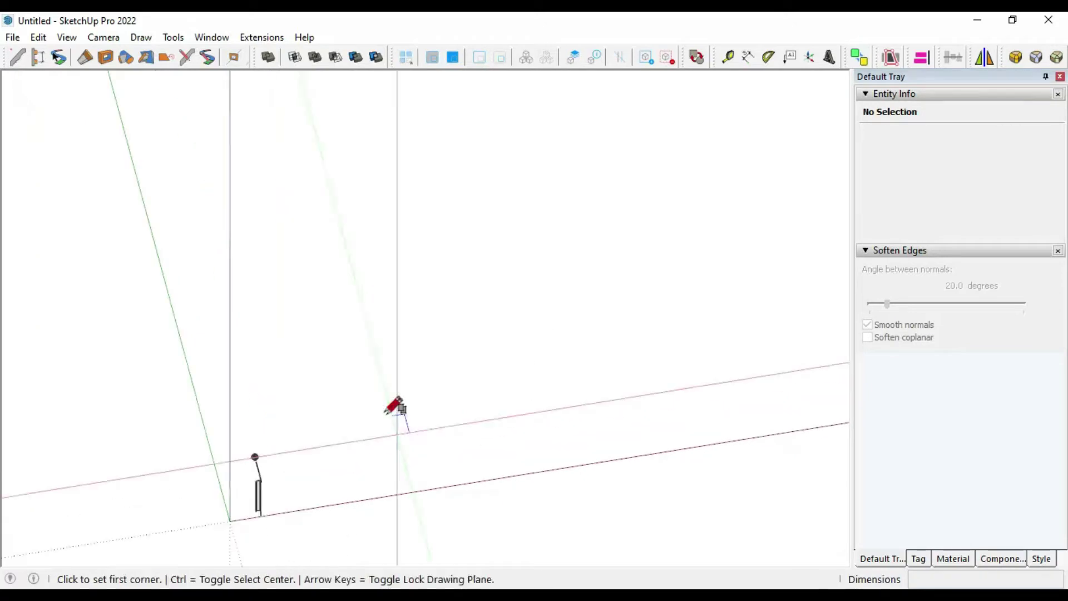
click(356, 391)
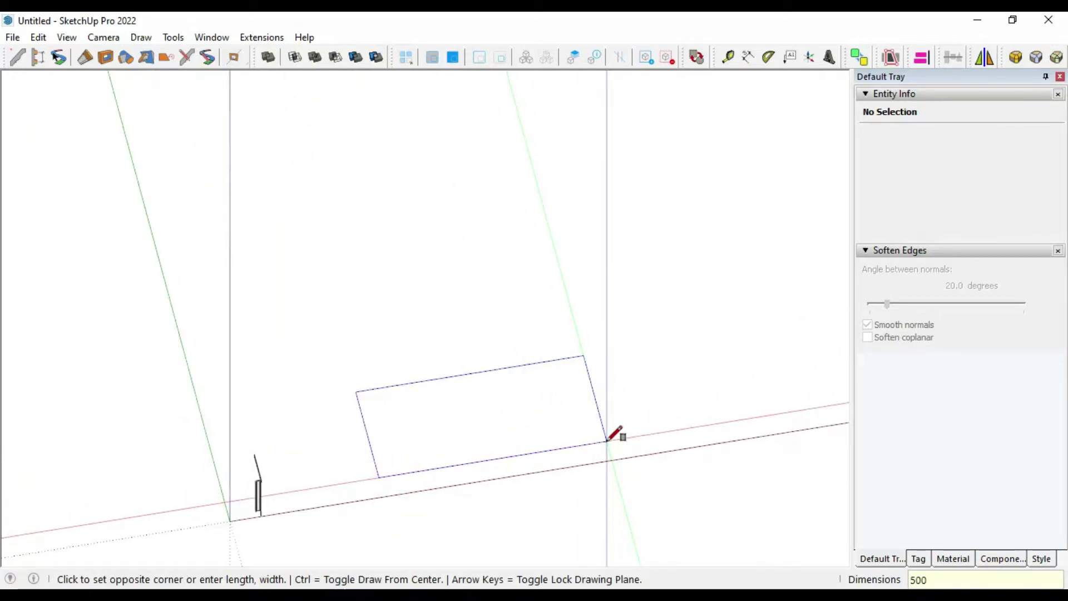
click(606, 442)
key(space)
click(555, 436)
middle_drag(556, 436, 549, 406)
key(2)
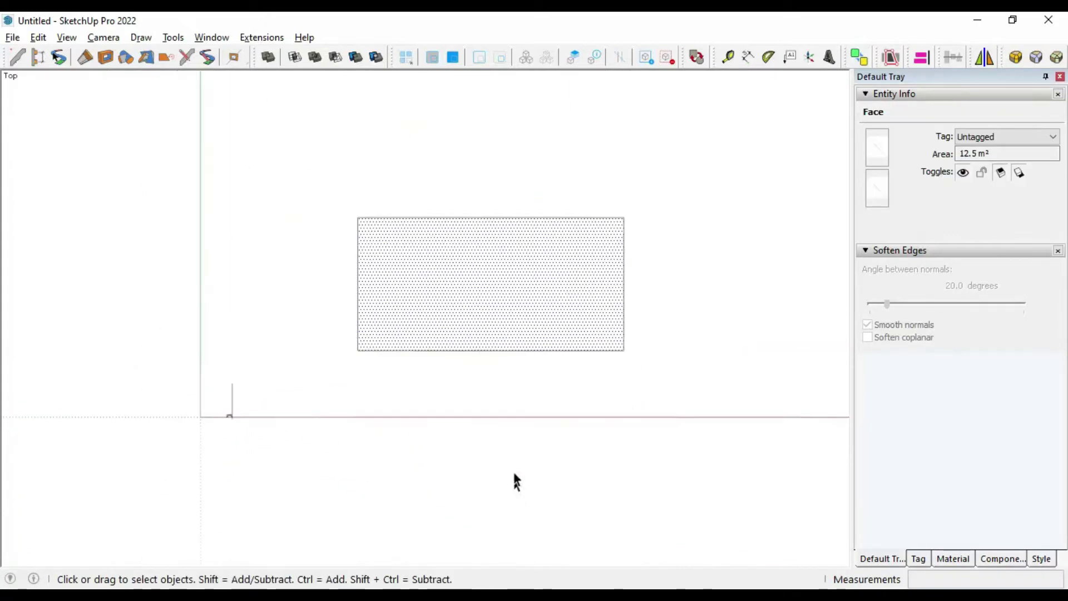
scroll(603, 288, up, 3)
scroll(677, 309, down, 1)
scroll(674, 316, up, 1)
click(675, 323)
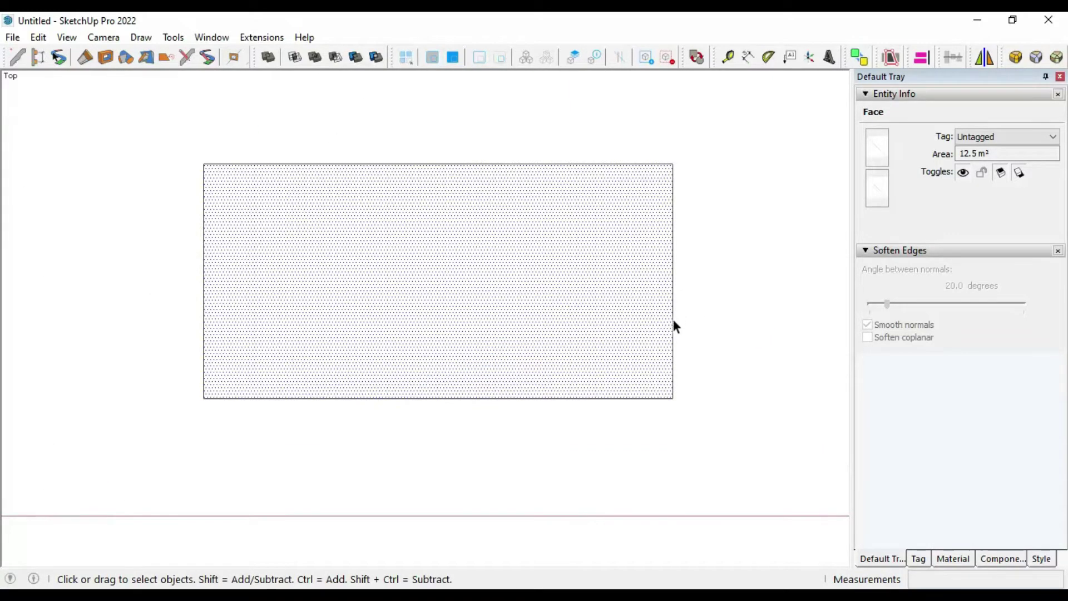
Round the rectangle's two front corners with an 80 cm Create Fillet.
click(262, 36)
click(301, 525)
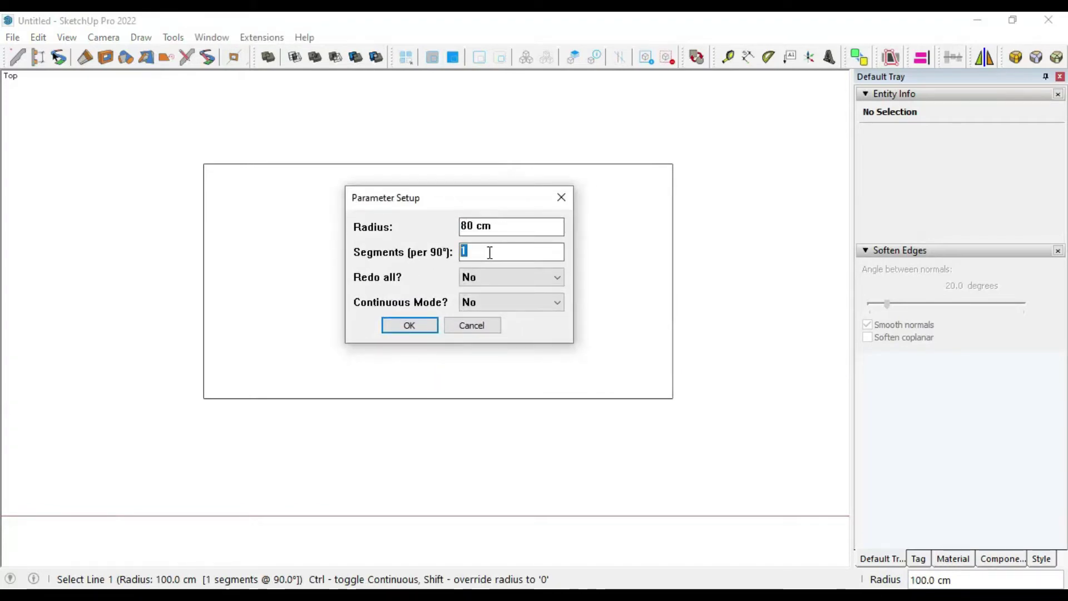
key(Return)
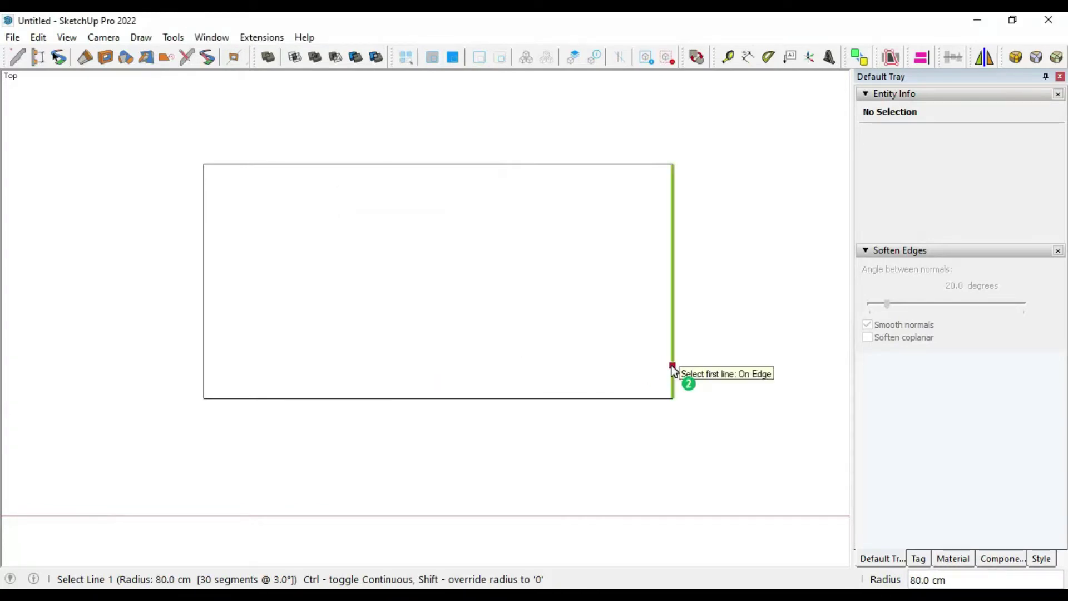
click(456, 178)
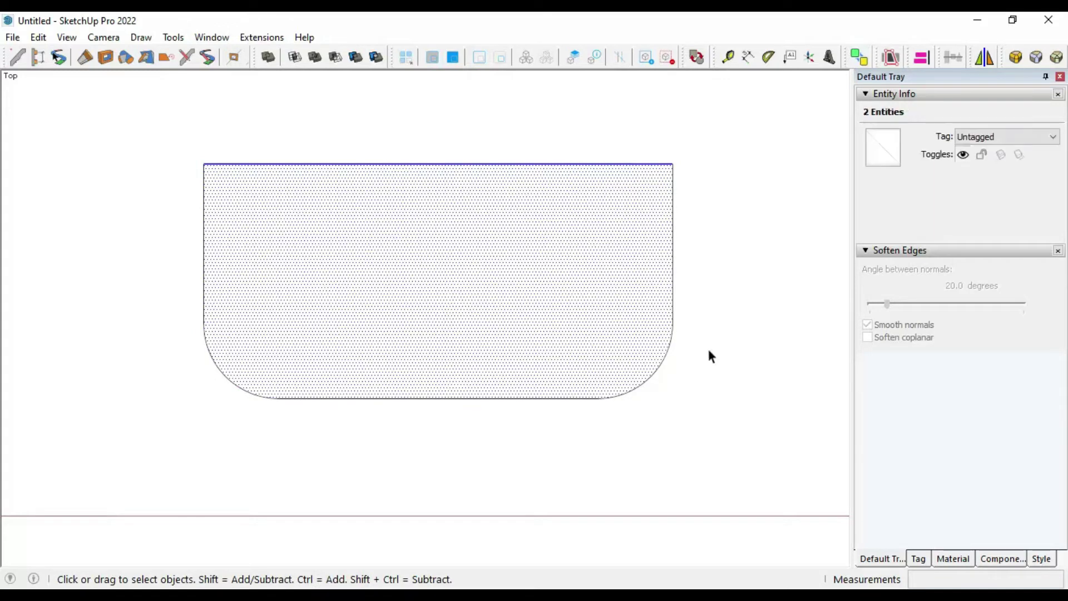
drag(473, 143, 453, 186)
shift+middle_drag(581, 263, 614, 289)
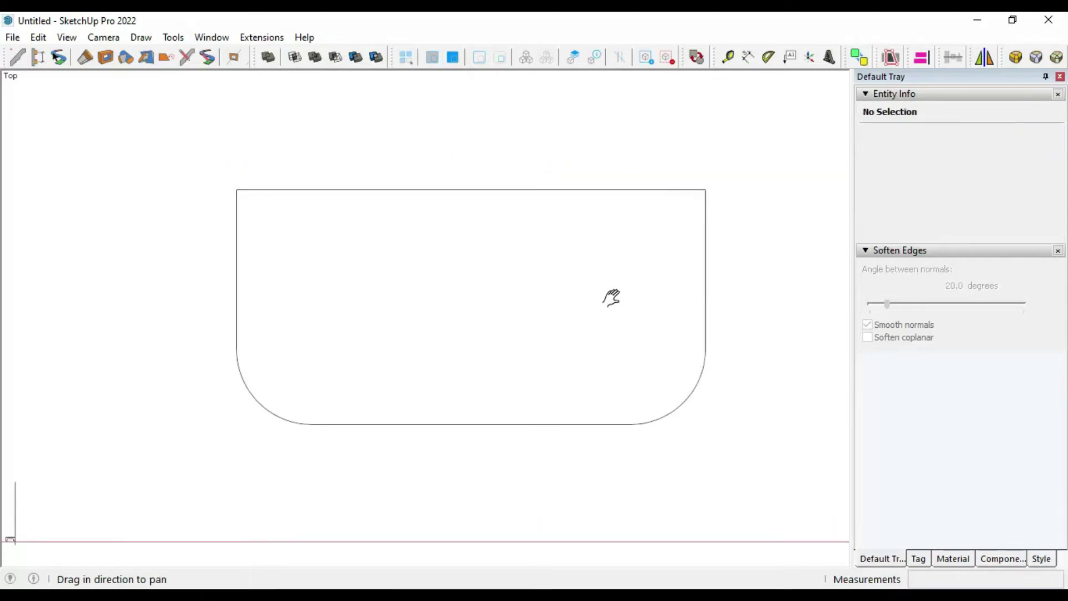
mouse_move(591, 335)
middle_down()
mouse_move(248, 350)
mouse_move(341, 381)
mouse_move(763, 472)
mouse_move(467, 348)
mouse_move(488, 345)
middle_up()
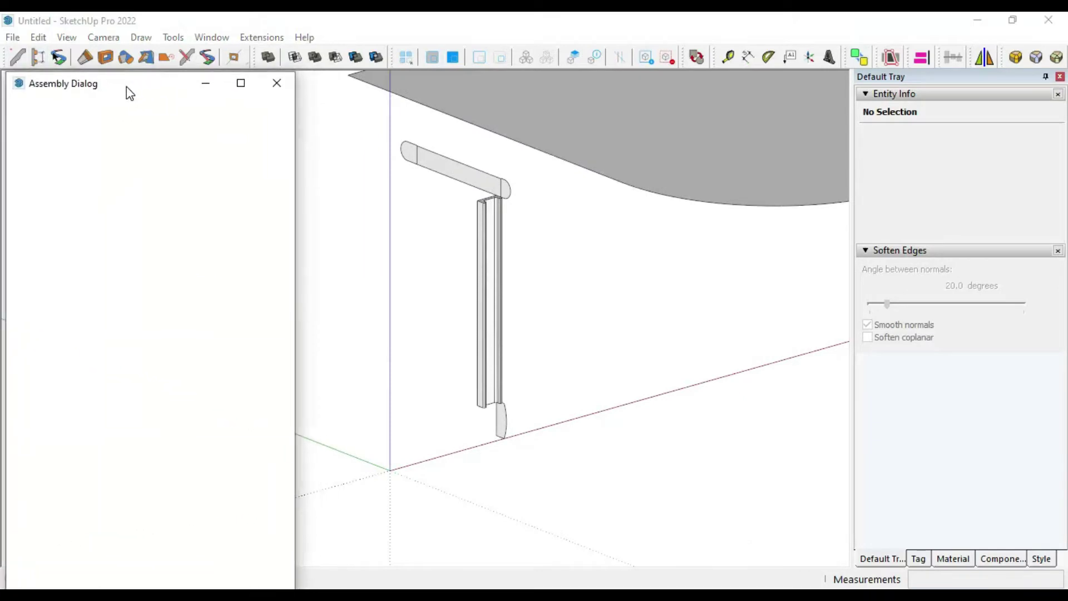
Add a profile member with a new 6.3 × 15 cm profile named Profile_01.
double_click(171, 585)
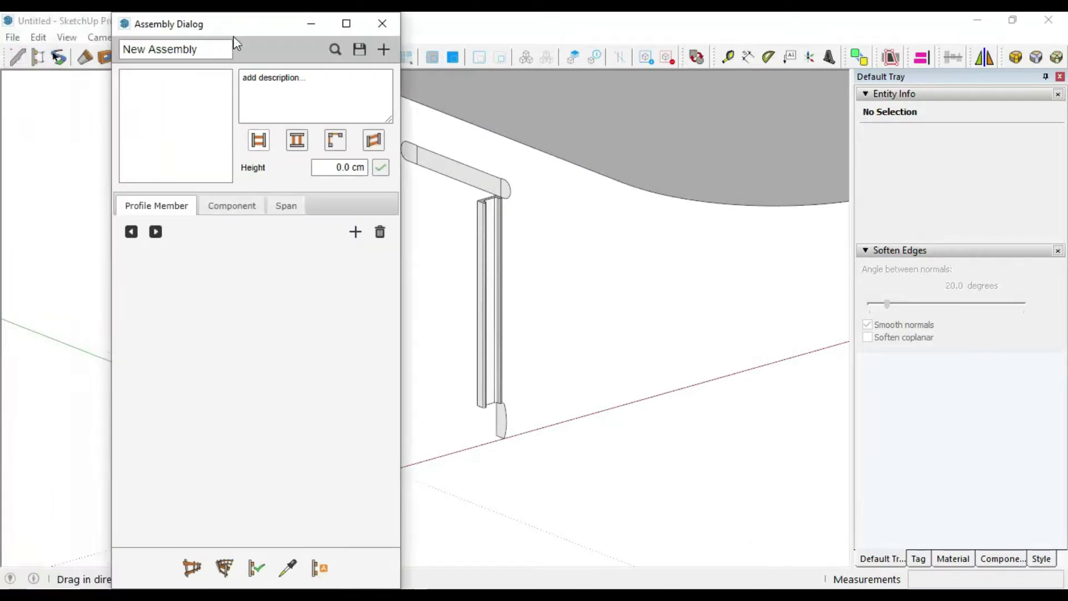
mouse_move(340, 23)
mouse_down()
mouse_move(334, 119)
mouse_move(169, 93)
mouse_up()
click(544, 366)
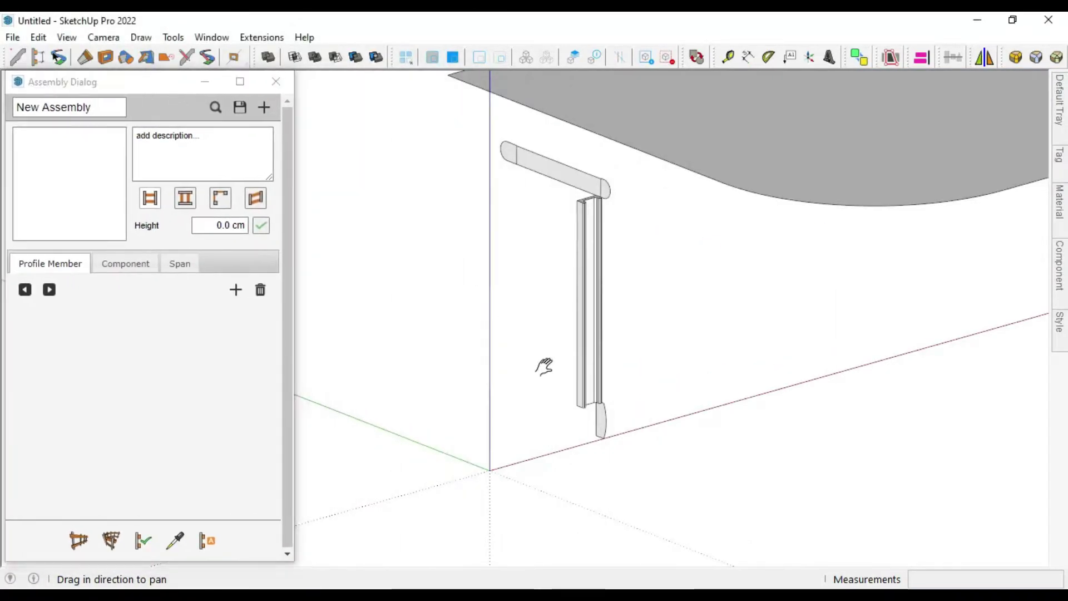
click(236, 289)
click(258, 342)
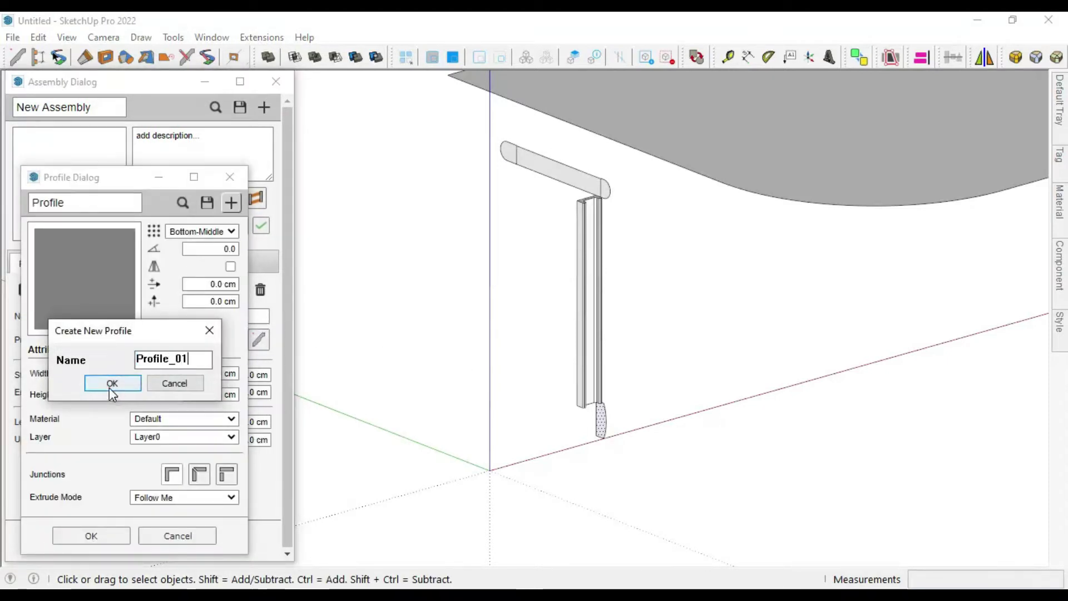
click(111, 384)
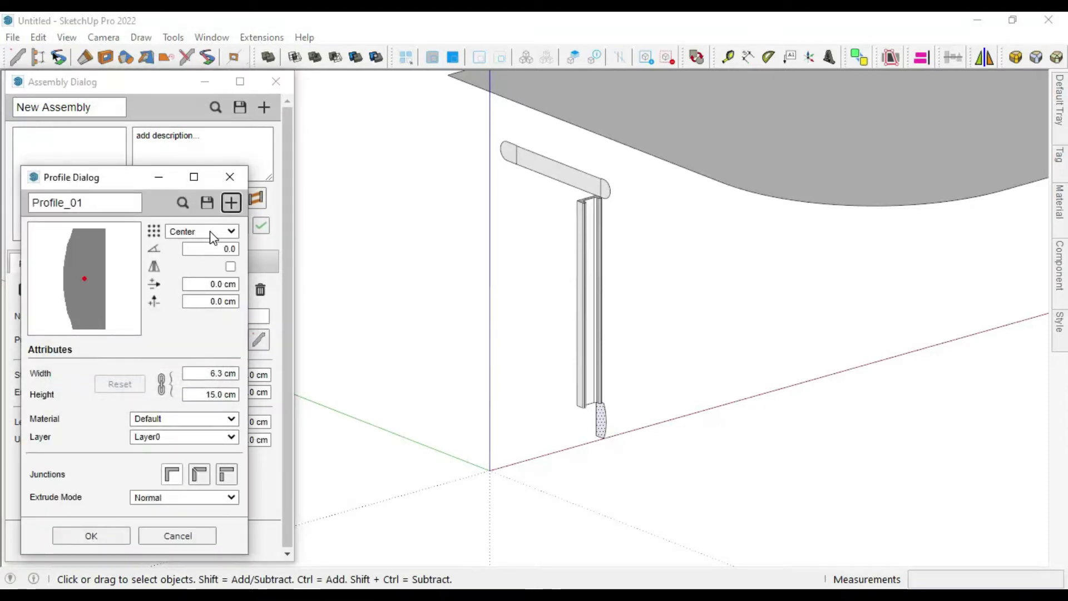
click(113, 539)
Draw the Profile_01 base rail along the red axis.
click(659, 422)
click(815, 380)
mouse_move(815, 381)
middle_down()
mouse_move(714, 393)
mouse_move(786, 390)
middle_up()
scroll(723, 406, up, 1)
click(131, 272)
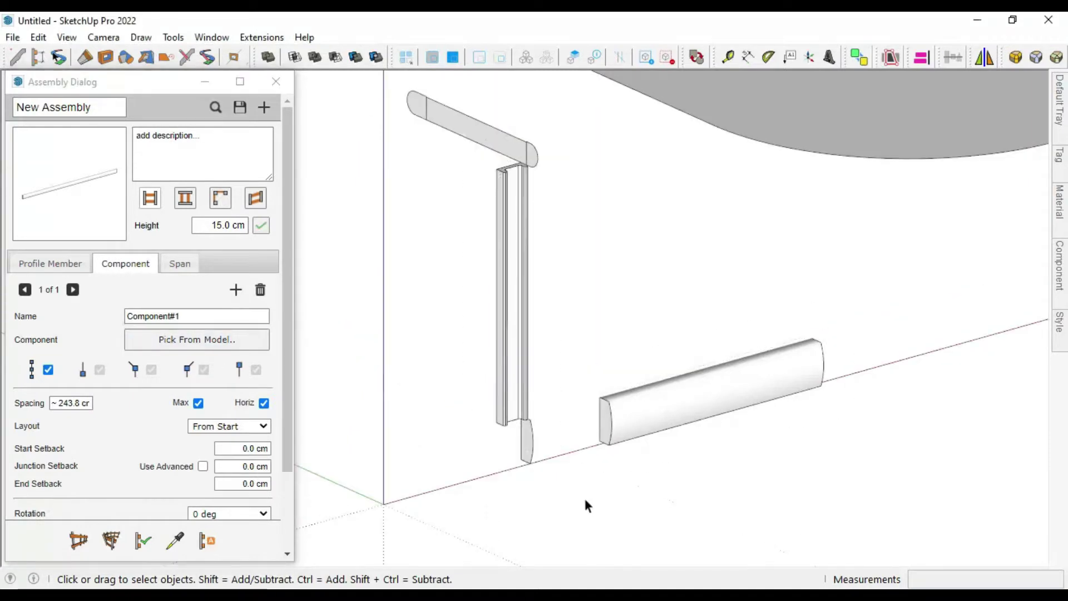
Repeat the picked post with Max and Horiz off, 13 cm spacing and 15 cm up offset.
click(198, 403)
click(264, 403)
click(478, 405)
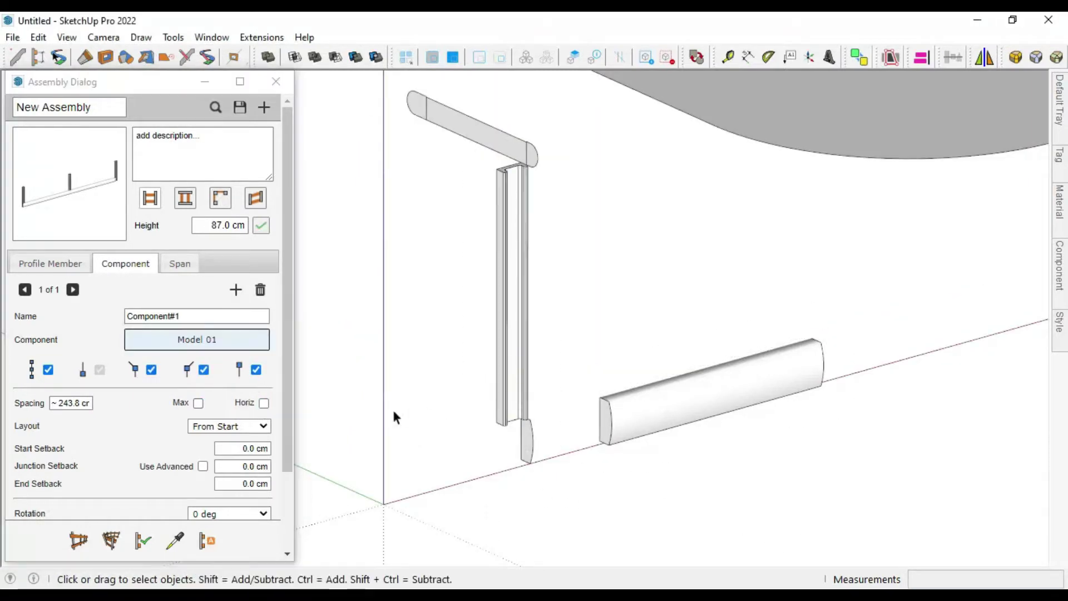
click(80, 403)
text(13)
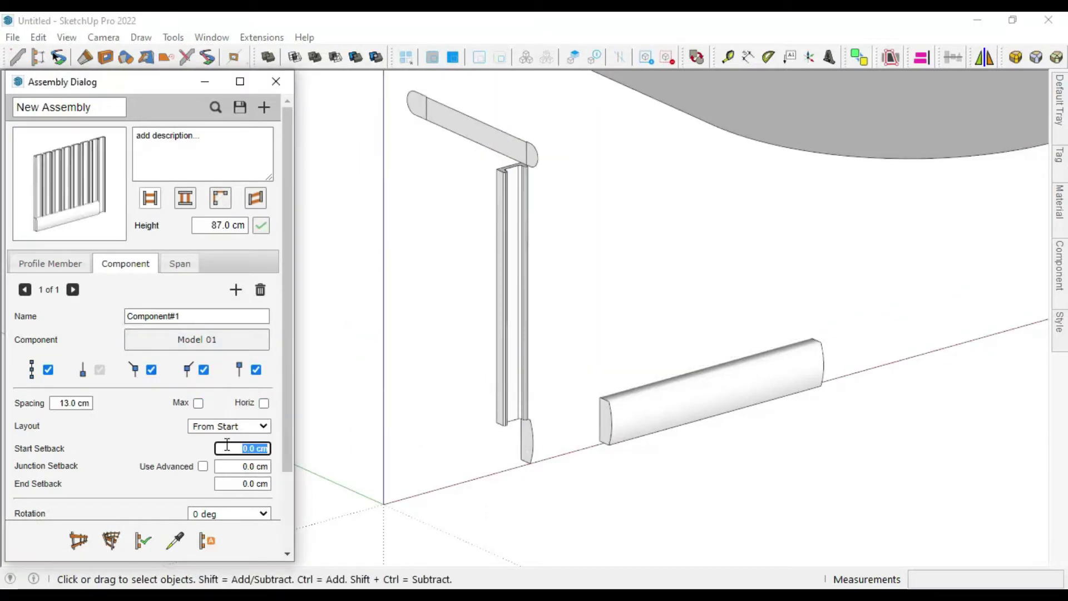
scroll(228, 447, down, 2)
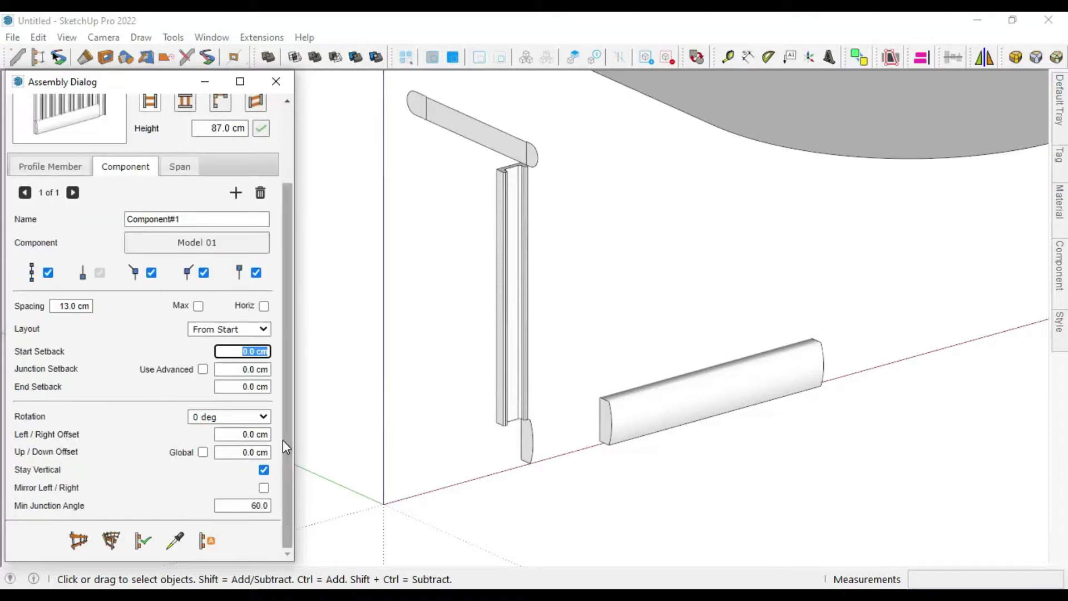
click(252, 449)
text(15)
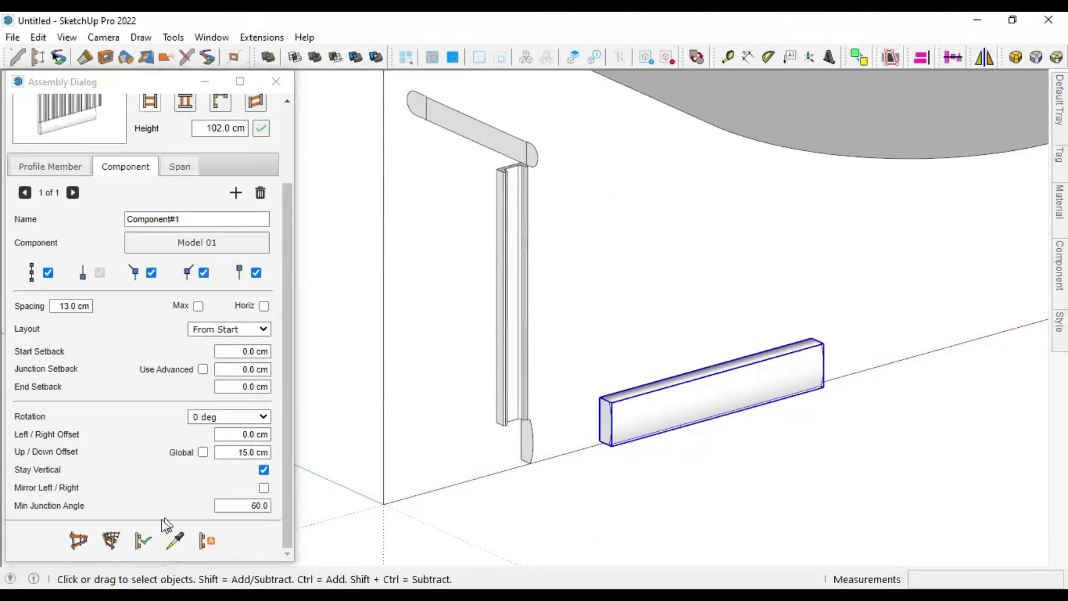
click(143, 540)
Redraw the fluted panel along a new path starting on the red axis.
mouse_move(673, 472)
middle_down()
mouse_move(495, 439)
mouse_move(671, 446)
mouse_move(451, 410)
mouse_move(608, 439)
middle_up()
click(608, 439)
mouse_move(317, 543)
middle_down()
mouse_move(453, 458)
mouse_move(565, 353)
mouse_move(652, 420)
middle_up()
click(79, 540)
click(529, 437)
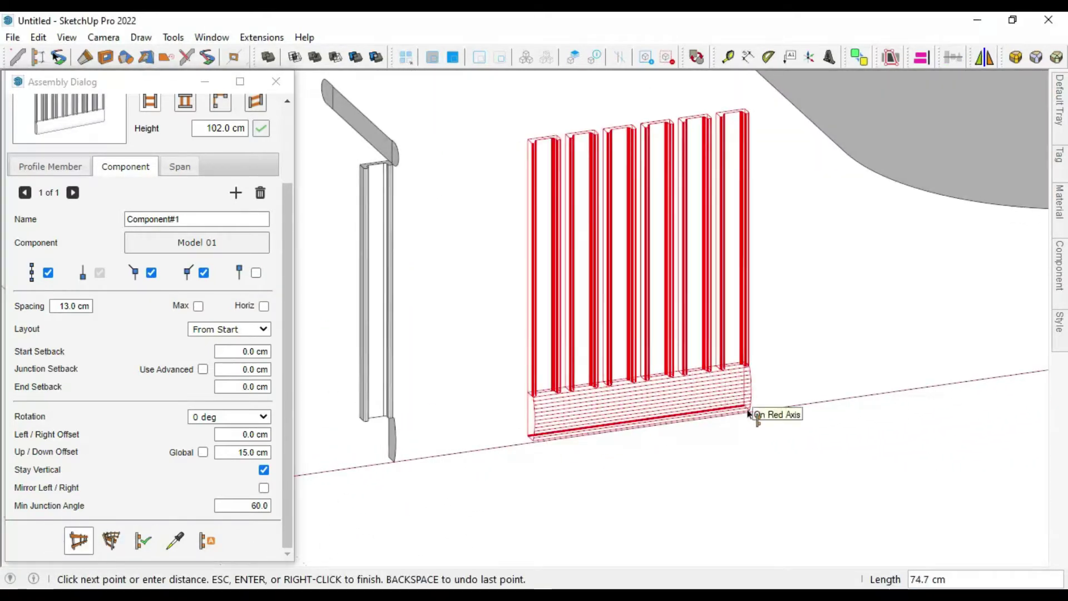
double_click(746, 412)
mouse_move(746, 412)
middle_down()
mouse_move(592, 372)
mouse_move(651, 444)
mouse_move(742, 456)
mouse_move(460, 259)
mouse_move(533, 277)
middle_up()
Select the handrail piece and add a second profile member.
click(404, 201)
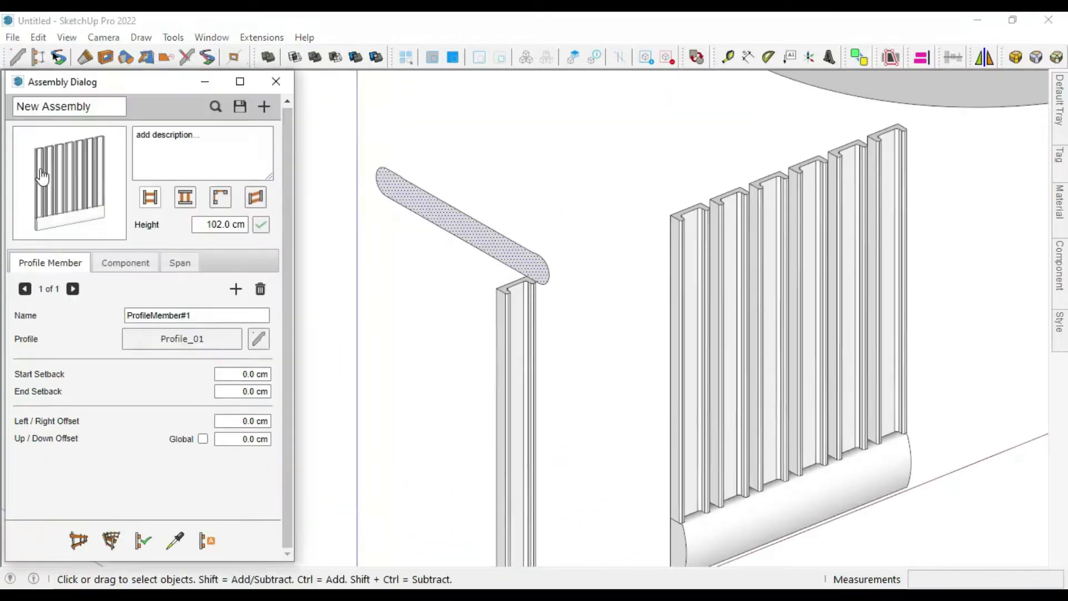
scroll(482, 279, down, 3)
scroll(612, 378, up, 1)
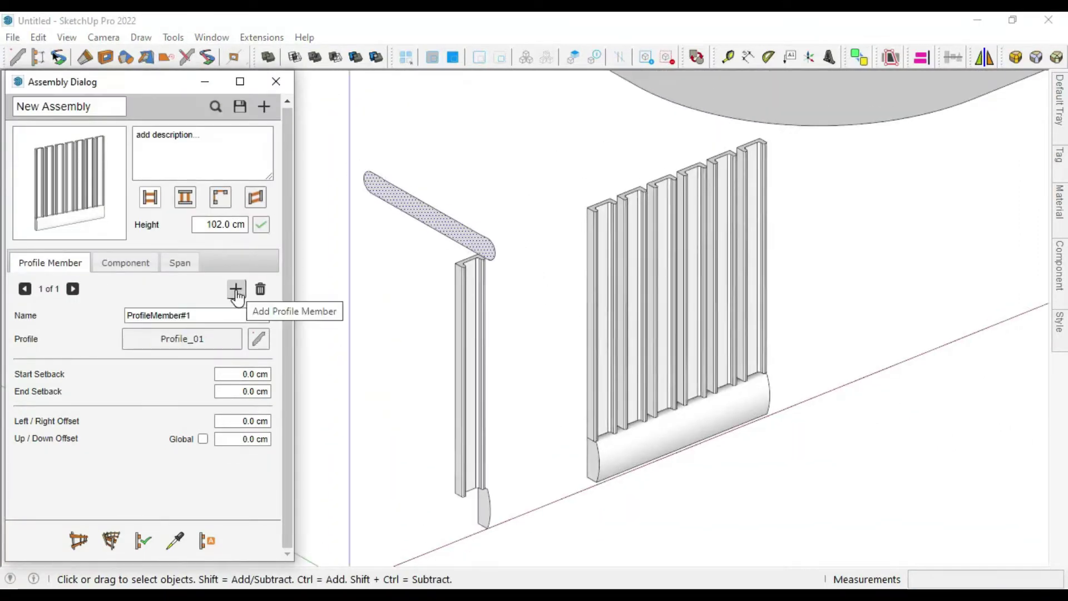
click(259, 339)
text(Profile_02)
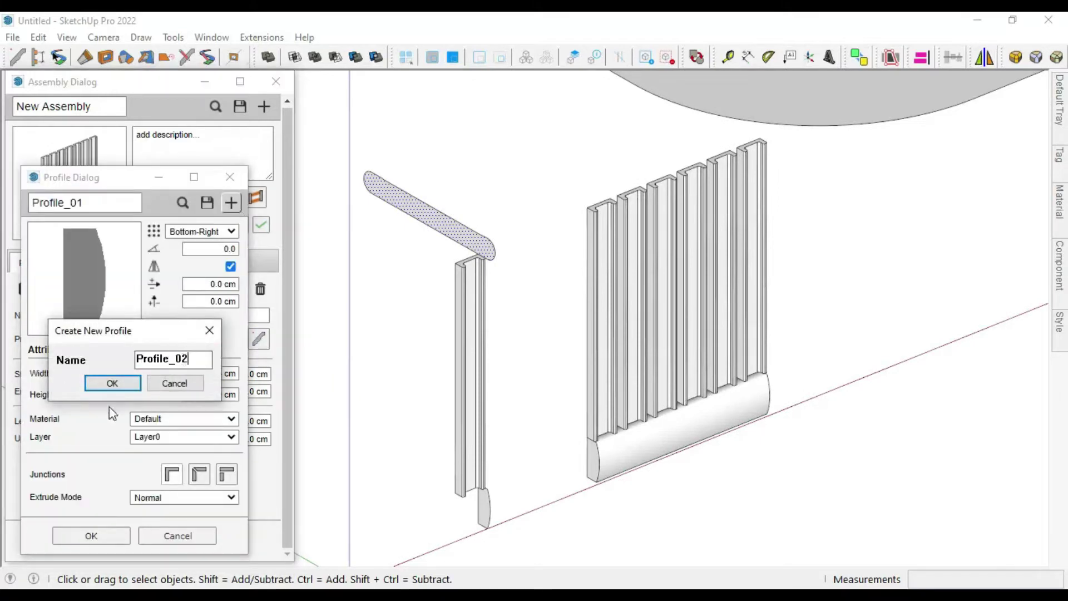
Create Profile_02 aligned bottom-left and apply it to the fluted panel.
click(117, 382)
click(231, 231)
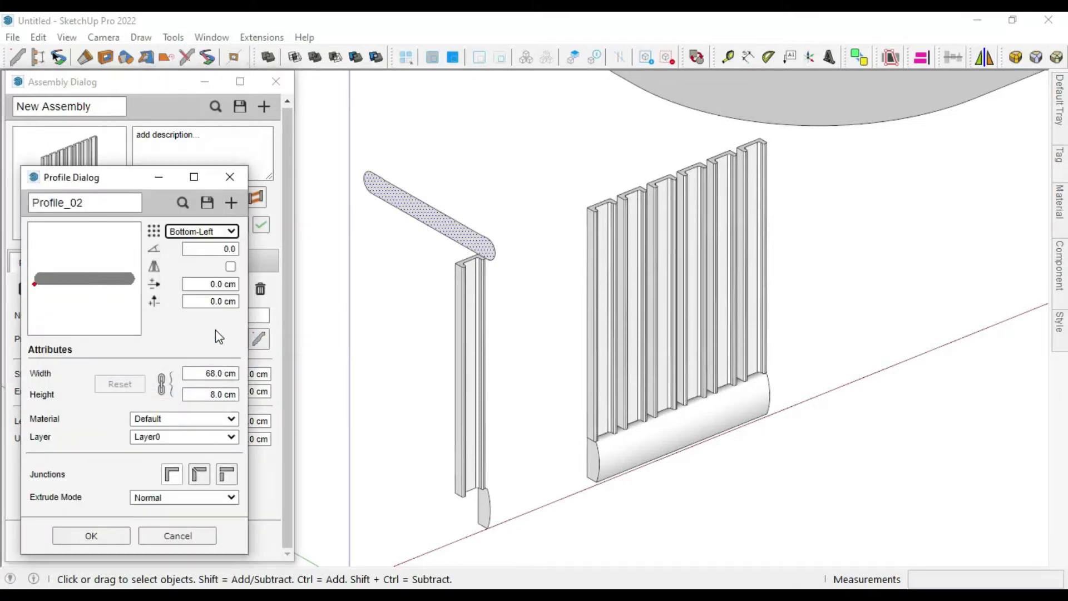
click(91, 535)
click(154, 550)
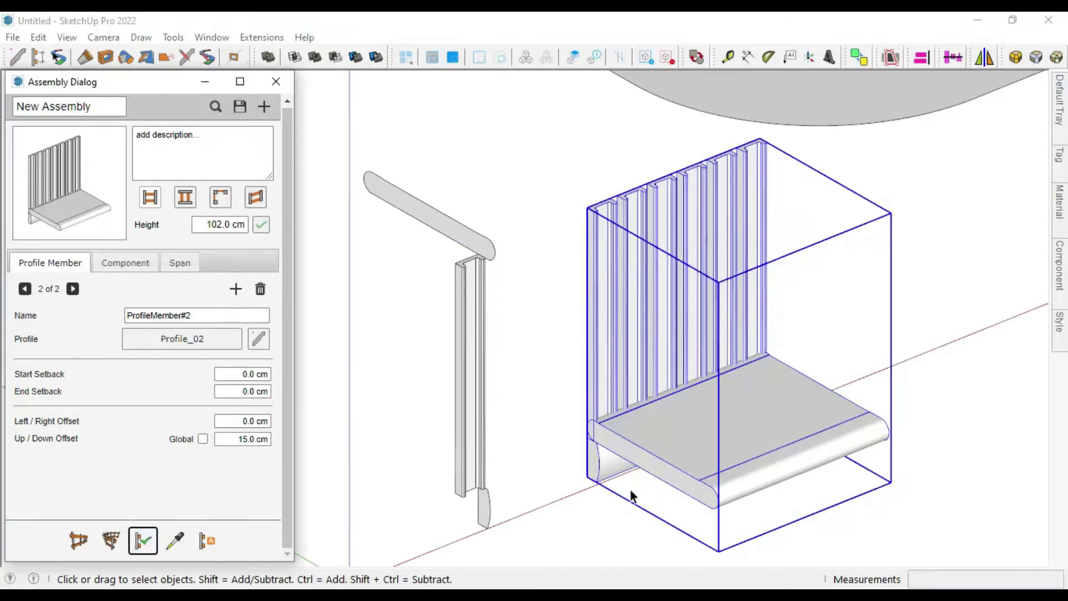
Raise Profile_02 with a 102 cm up/down offset so the top sits at 110 cm.
click(259, 341)
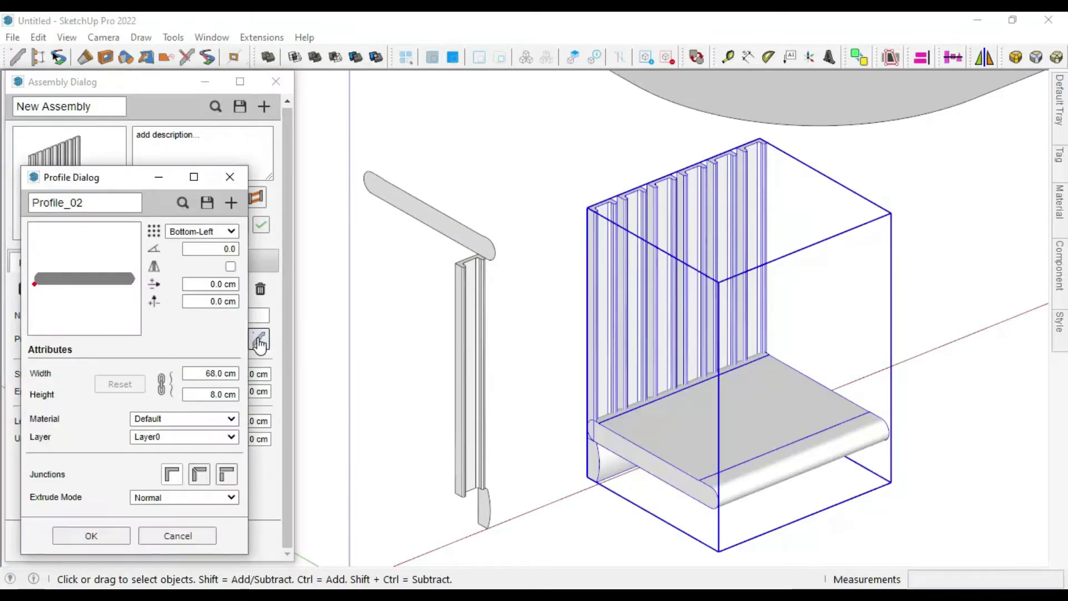
click(91, 535)
middle_drag(390, 433, 421, 417)
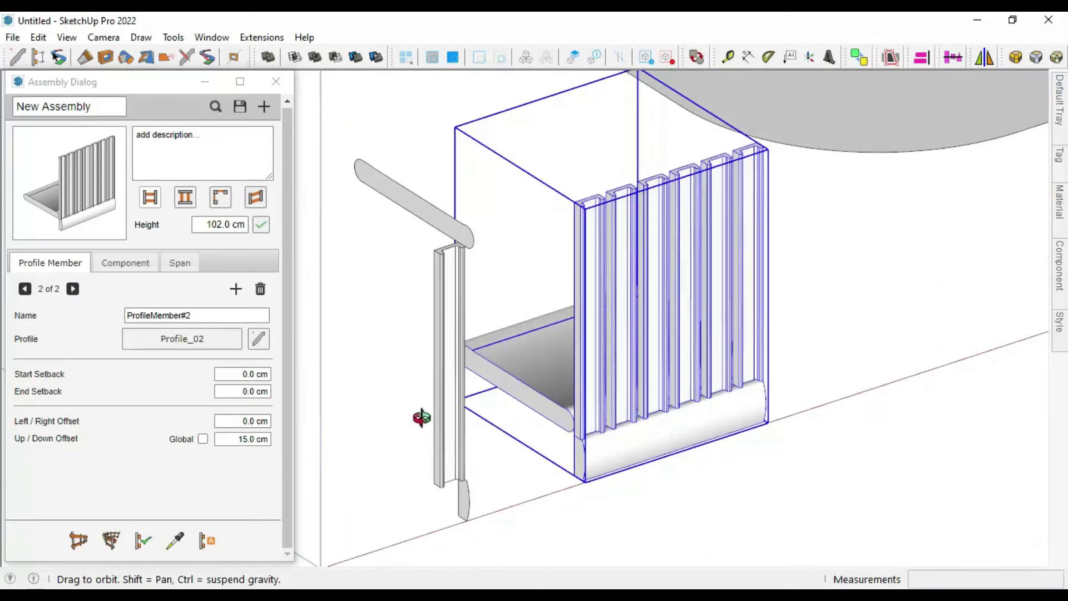
key(space)
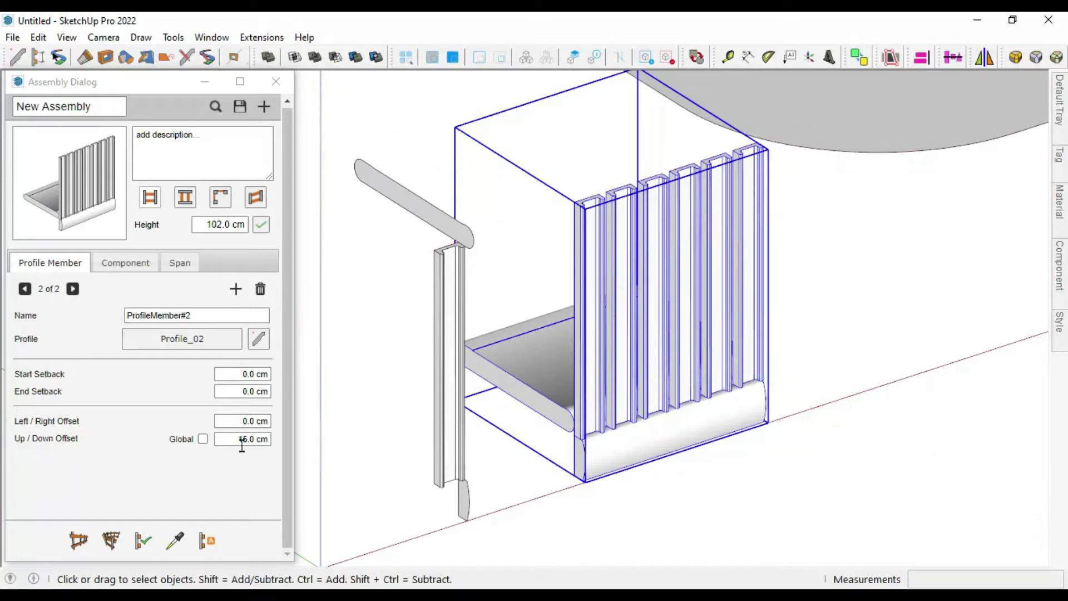
double_click(242, 442)
click(143, 541)
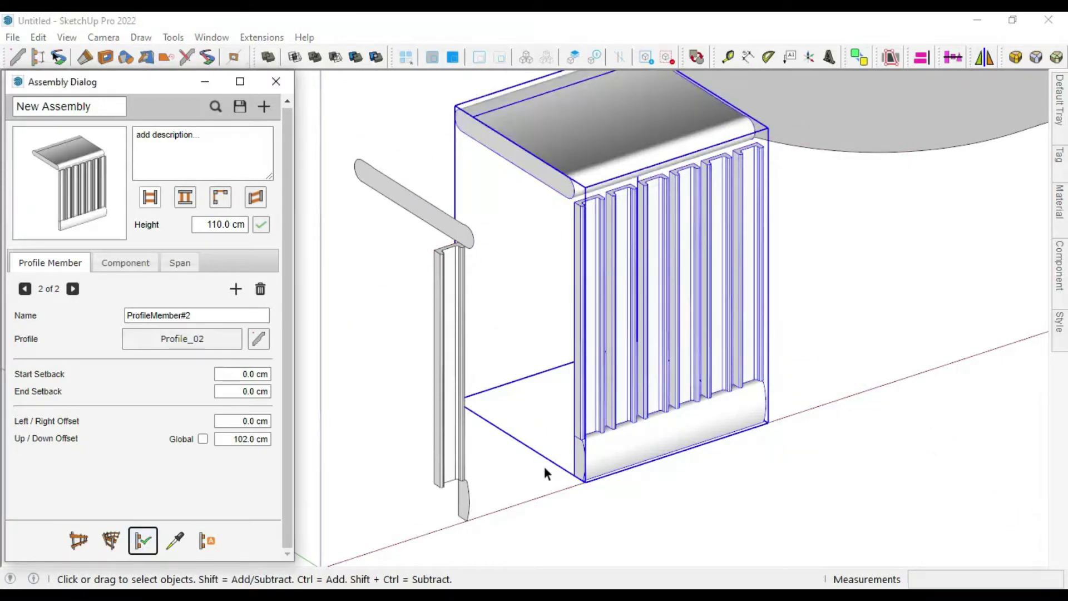
Measure the gap and give the second member an 8.7 cm left/right offset.
scroll(545, 472, up, 3)
key(l)
click(661, 531)
scroll(574, 508, up, 3)
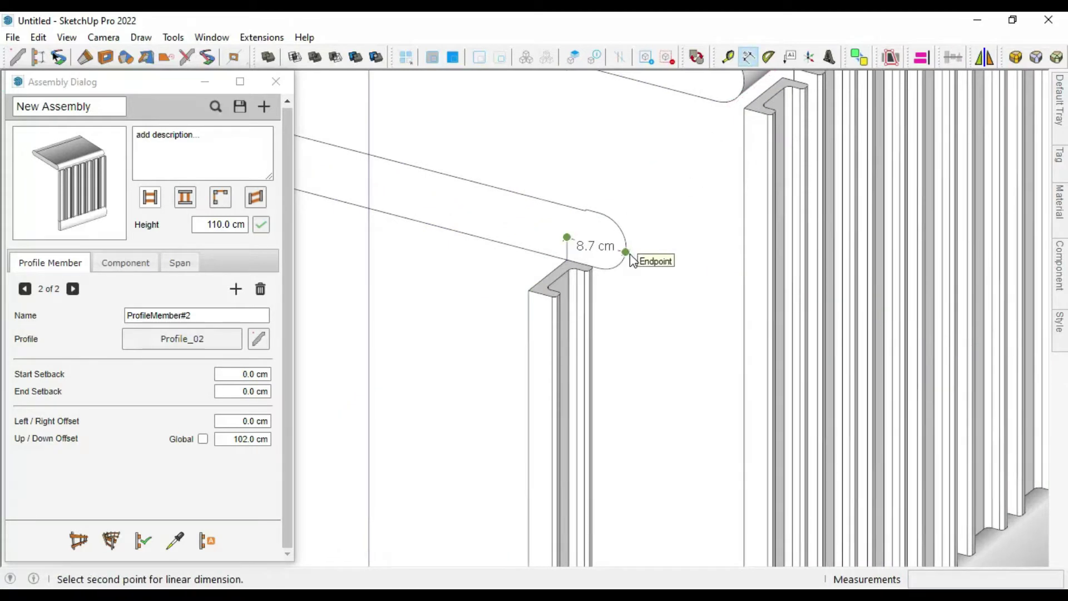
key(space)
scroll(628, 253, down, 3)
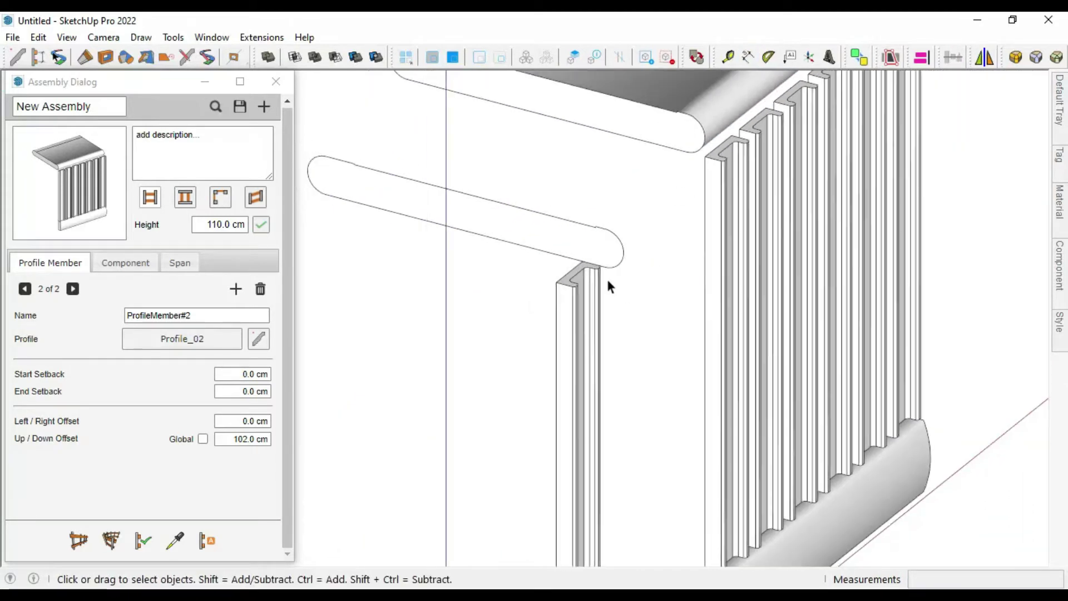
scroll(607, 277, down, 3)
click(247, 421)
text(8.7)
key(Return)
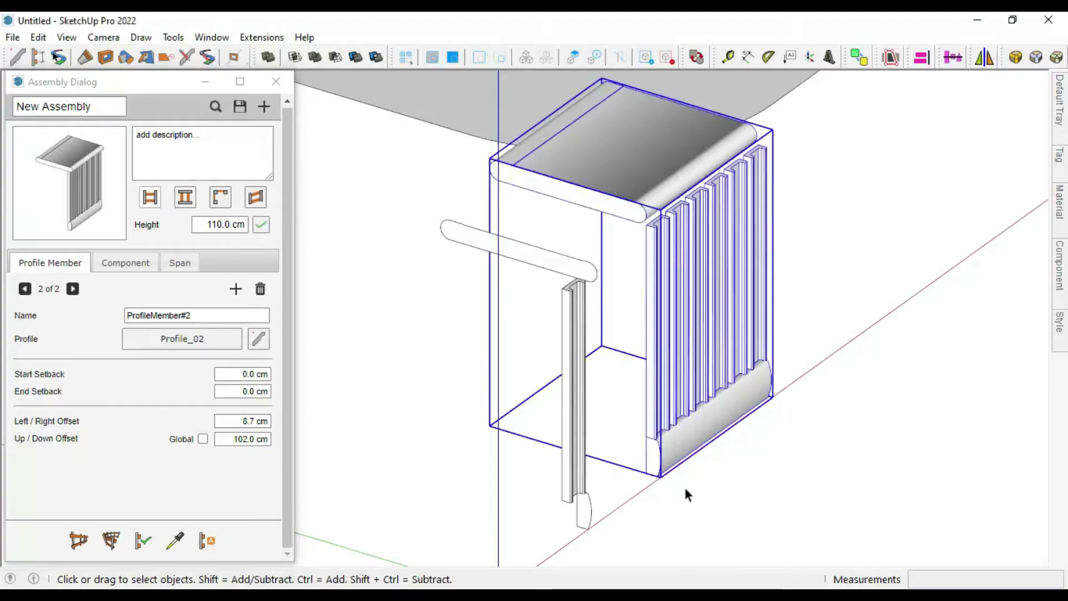
Draw a second, longer fluted counter run to the right of the first.
mouse_move(708, 317)
middle_down()
mouse_move(546, 503)
mouse_move(625, 400)
middle_up()
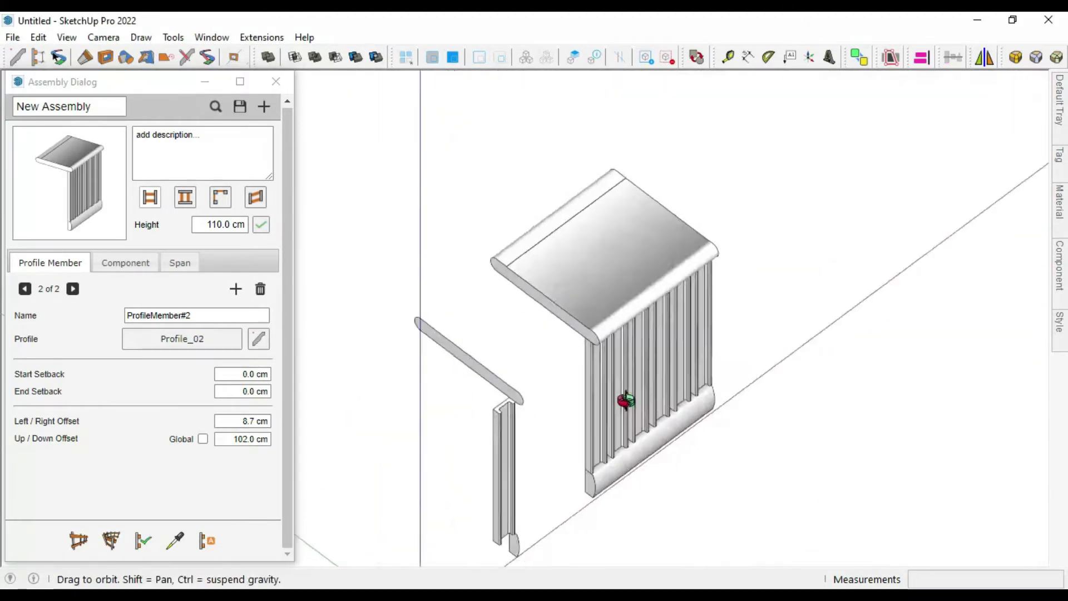
scroll(625, 401, down, 3)
click(79, 540)
click(717, 412)
click(901, 350)
key(Return)
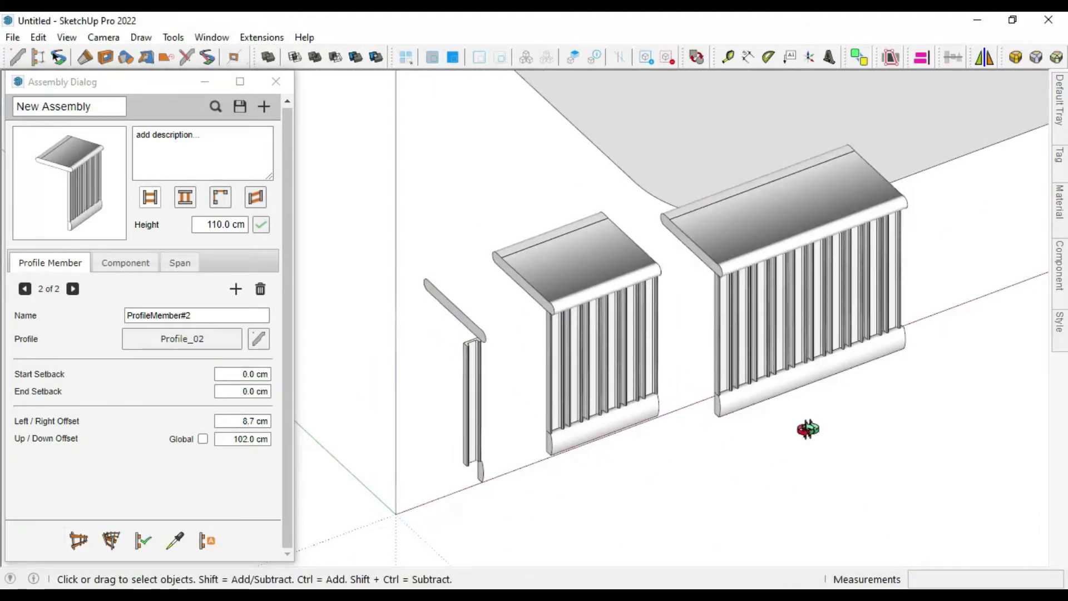
mouse_move(808, 429)
middle_down()
mouse_move(835, 408)
mouse_move(482, 251)
mouse_move(765, 410)
mouse_move(580, 463)
mouse_move(469, 429)
mouse_move(341, 255)
middle_up()
Hide the model axes and measure from the lone post's top corner.
click(66, 37)
click(89, 178)
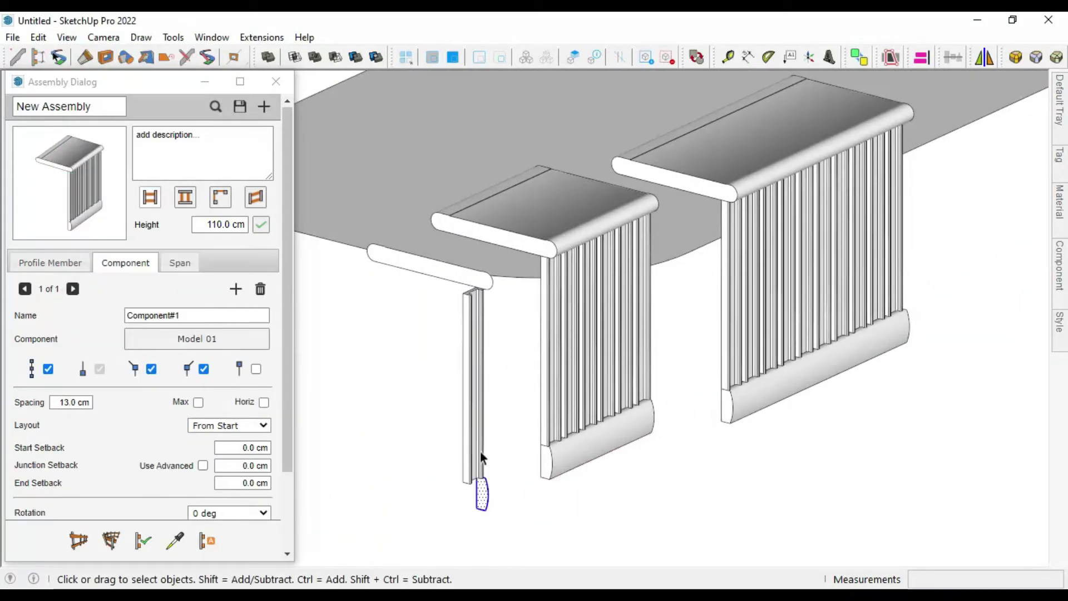
mouse_move(481, 458)
middle_down()
mouse_move(322, 421)
mouse_move(668, 412)
mouse_move(918, 276)
middle_up()
scroll(783, 192, up, 1)
key(l)
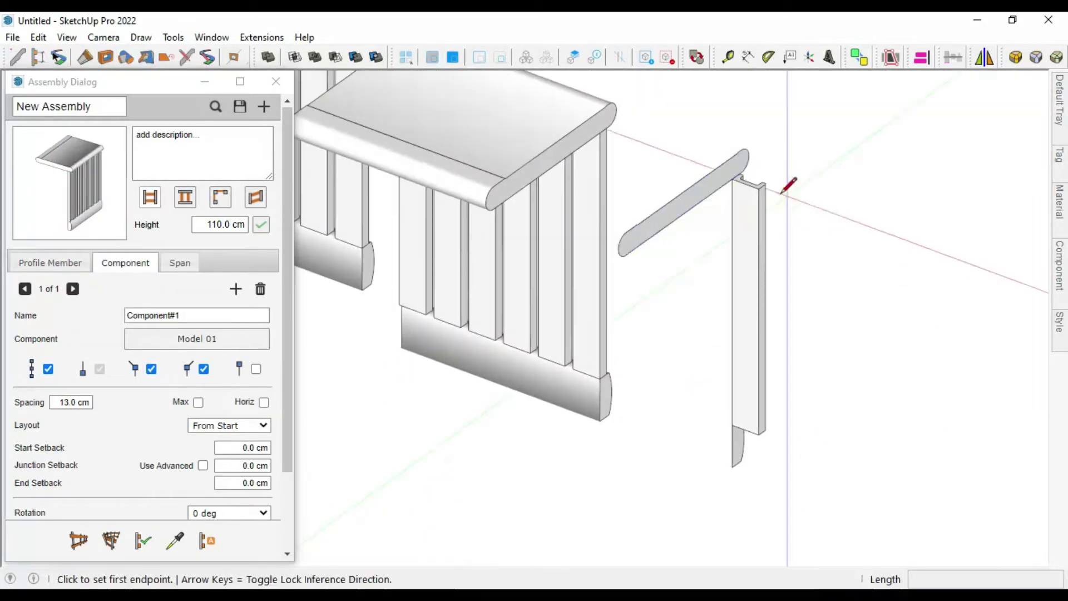
click(740, 179)
scroll(739, 445, up, 2)
key(Escape)
middle_drag(732, 485, 675, 317)
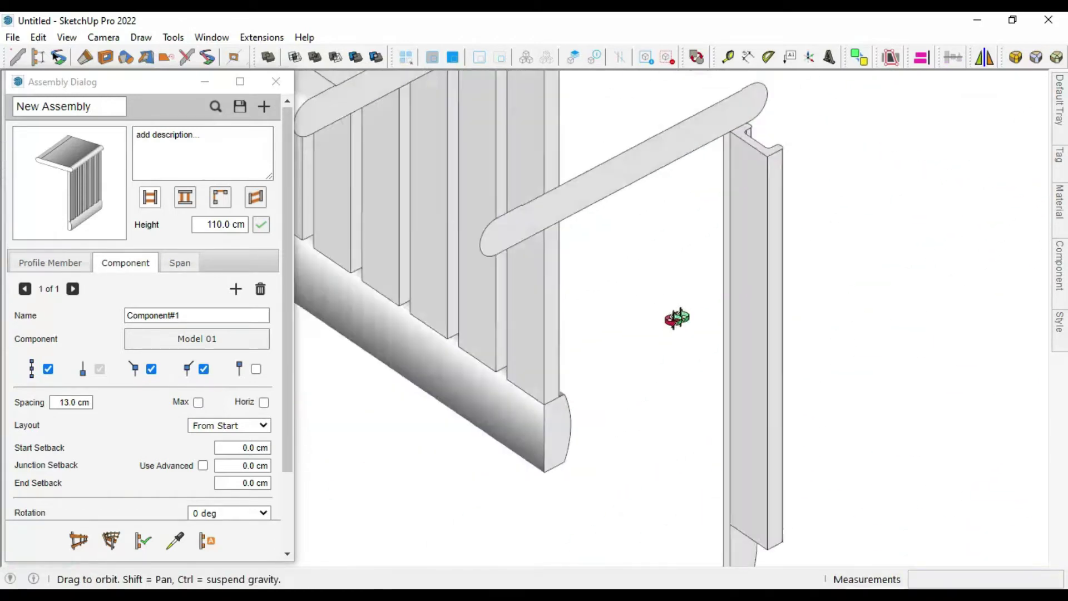
key(space)
Add a third member with new Profile_03, a 1.6 × 102 cm panel anchored bottom-right.
click(50, 262)
click(72, 288)
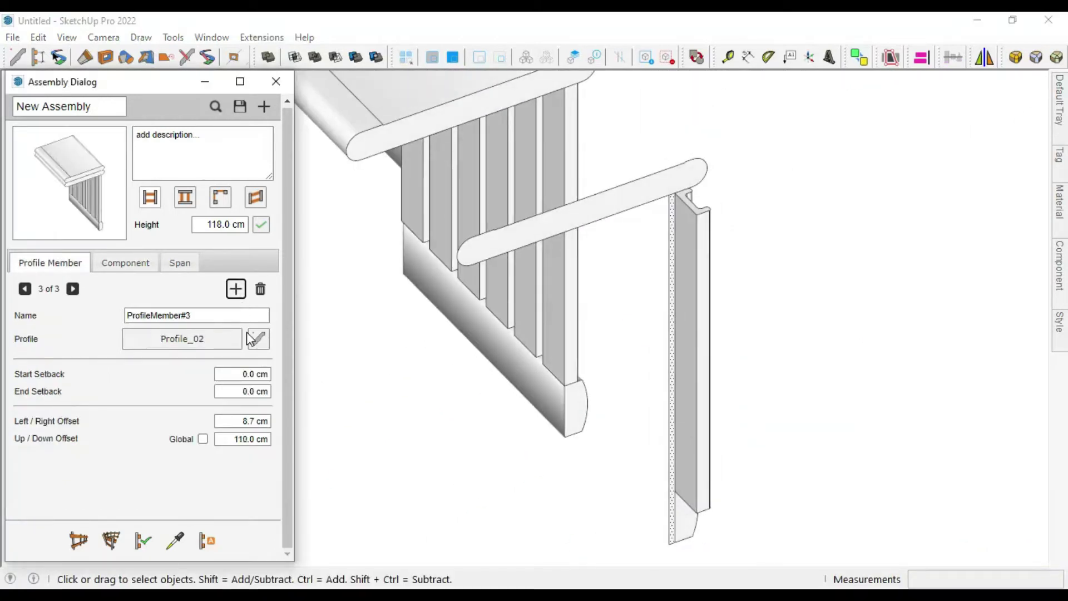
click(259, 338)
click(230, 202)
click(112, 383)
click(231, 231)
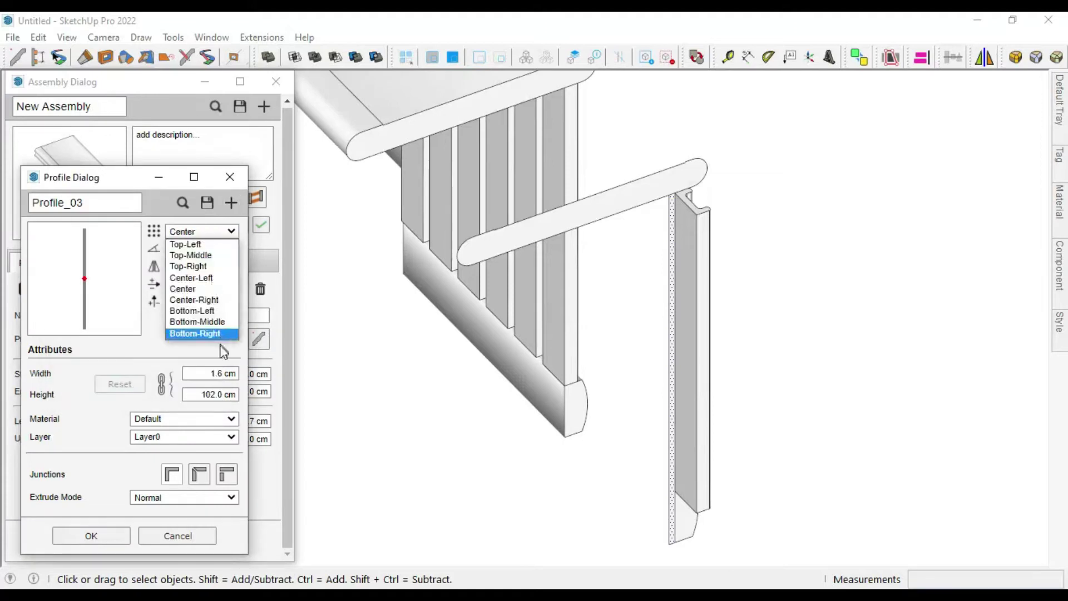
click(91, 535)
mouse_move(629, 515)
middle_down()
mouse_move(520, 406)
mouse_move(873, 441)
middle_up()
click(144, 545)
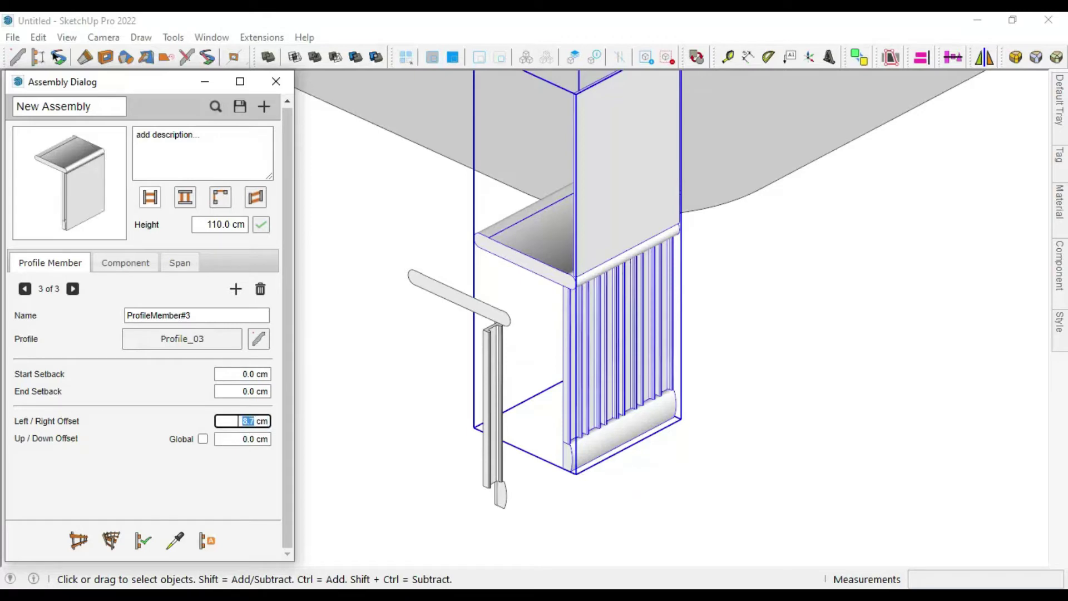
Start drawing a long counter run along the slab, dismissing the error message.
scroll(611, 453, up, 2)
middle_drag(610, 453, 457, 451)
scroll(458, 451, down, 5)
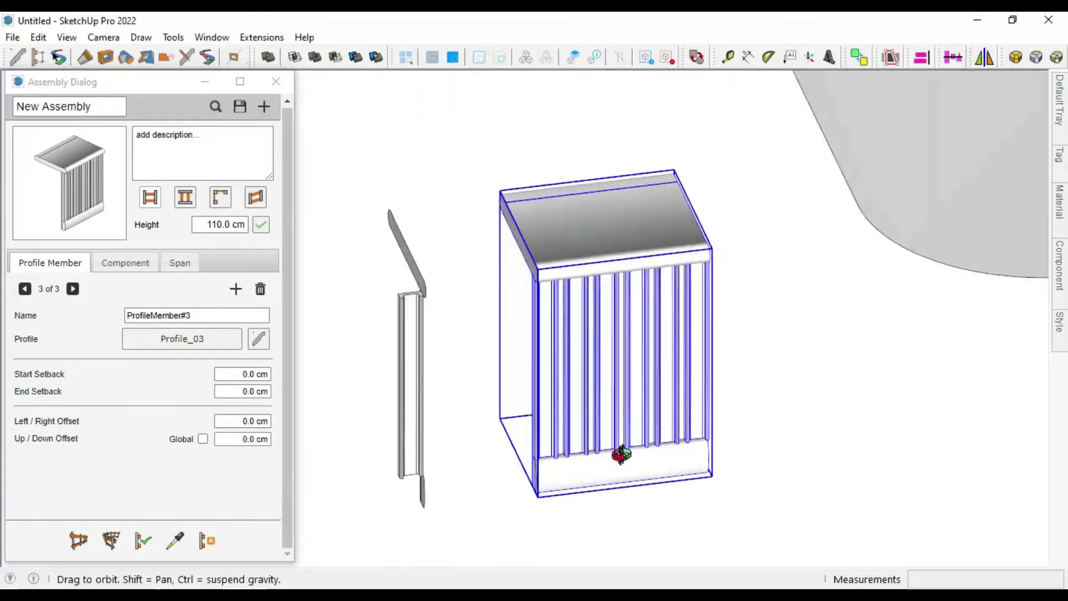
middle_drag(620, 448, 603, 438)
click(143, 540)
click(210, 358)
click(78, 539)
click(514, 496)
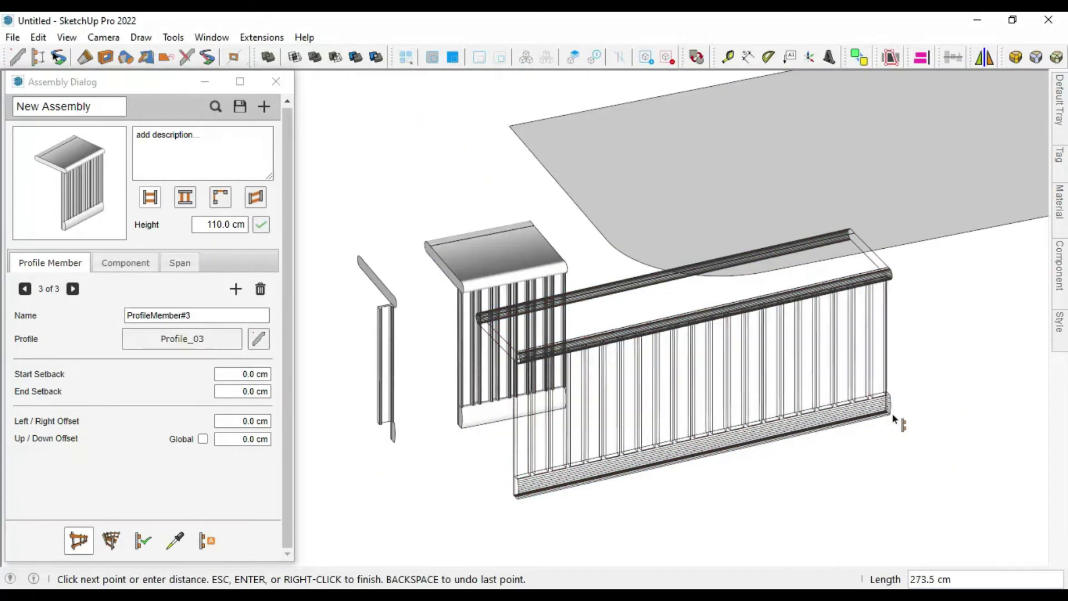
Finish the 273.5 cm fluted counter run.
click(915, 420)
middle_drag(915, 420, 529, 382)
scroll(453, 465, down, 3)
middle_drag(453, 465, 441, 441)
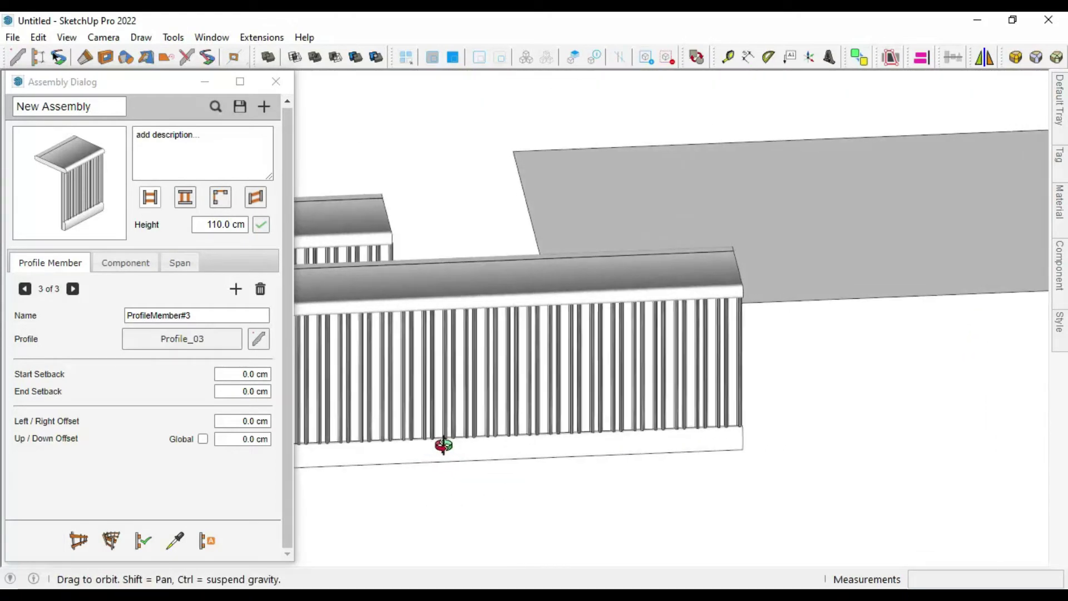
scroll(606, 479, up, 5)
scroll(605, 480, down, 5)
Change the flute component spacing to 12 cm.
click(125, 262)
triple_click(68, 402)
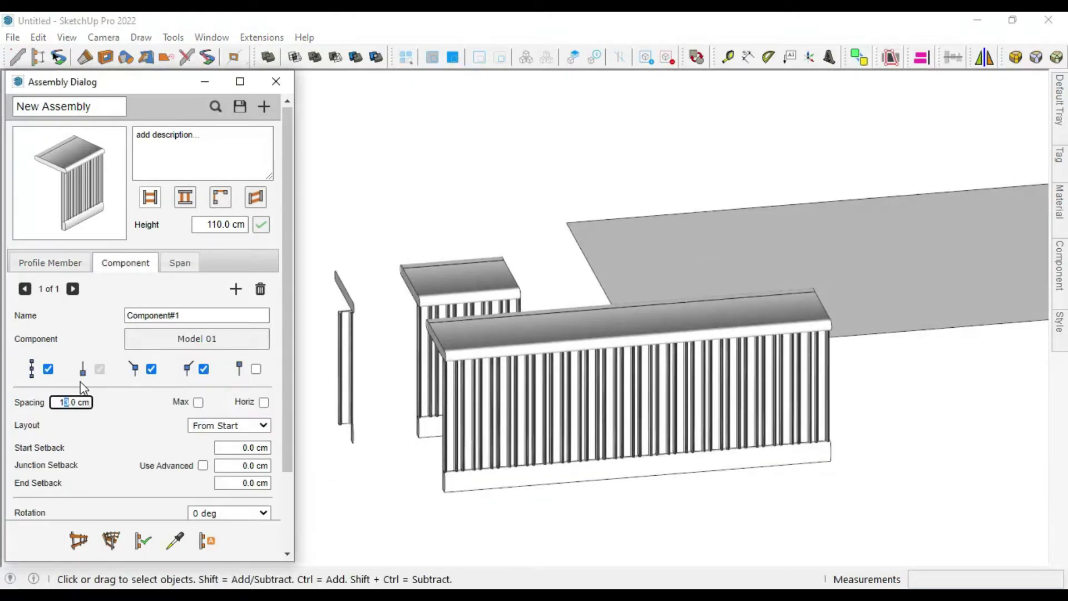
text(12)
click(206, 540)
middle_drag(549, 465, 584, 465)
scroll(506, 454, up, 3)
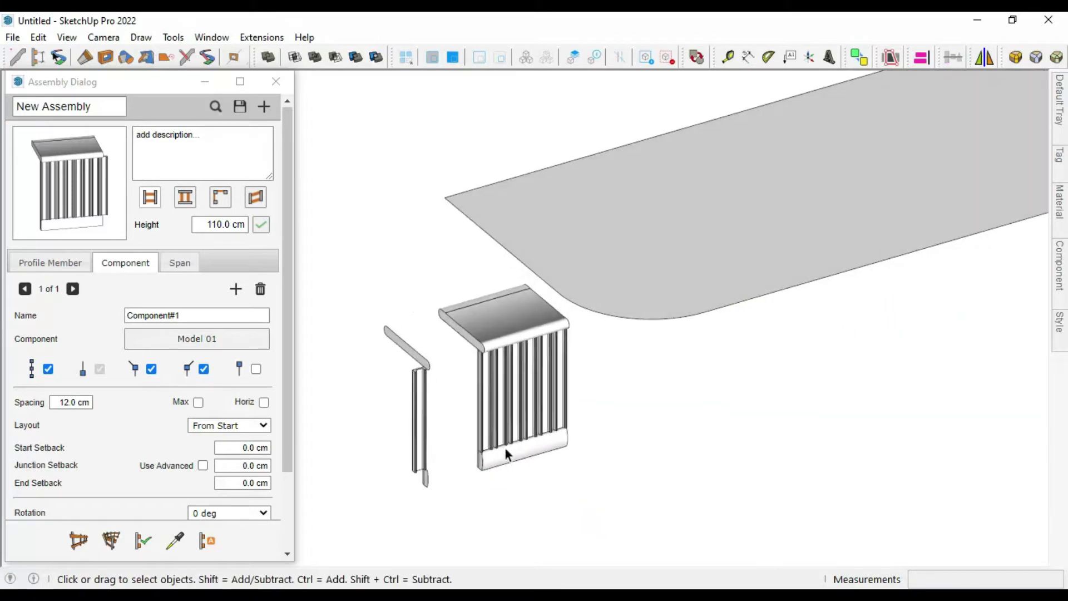
scroll(506, 454, down, 3)
mouse_move(506, 454)
middle_down()
mouse_move(624, 420)
mouse_move(499, 346)
middle_up()
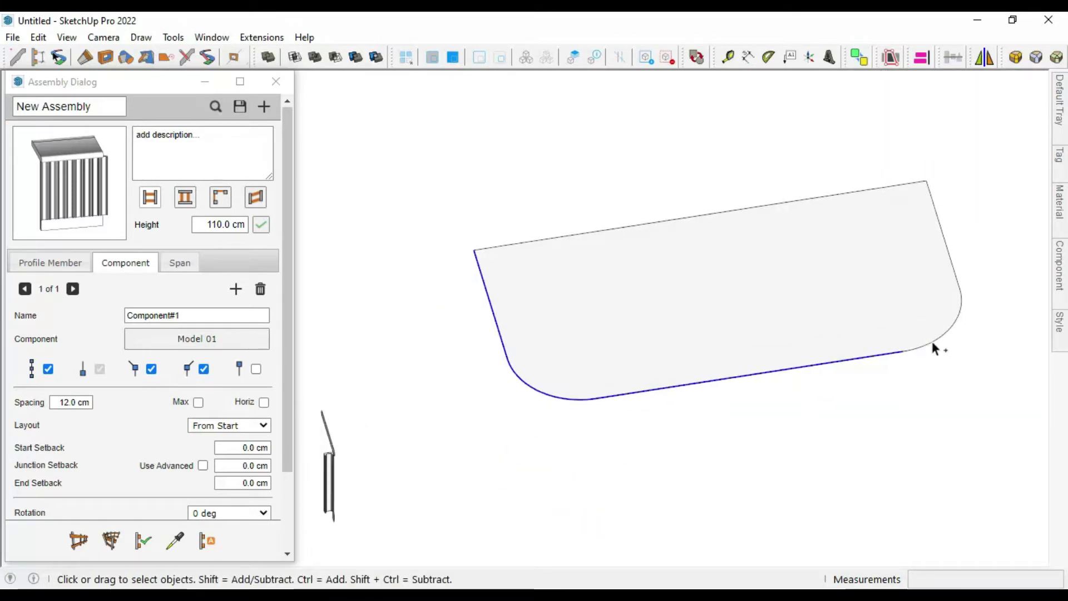
Build the fluted counter along the slab edges into a U shape.
mouse_move(934, 348)
middle_down()
mouse_move(701, 334)
mouse_move(529, 389)
middle_up()
click(111, 540)
mouse_move(630, 440)
middle_down()
mouse_move(708, 312)
mouse_move(836, 389)
middle_up()
scroll(729, 328, up, 3)
scroll(934, 377, down, 3)
mouse_move(933, 376)
middle_down()
mouse_move(627, 312)
mouse_move(472, 362)
middle_up()
Compare the model against the reference bar photo.
key(alt+Tab)
scroll(200, 334, down, 5)
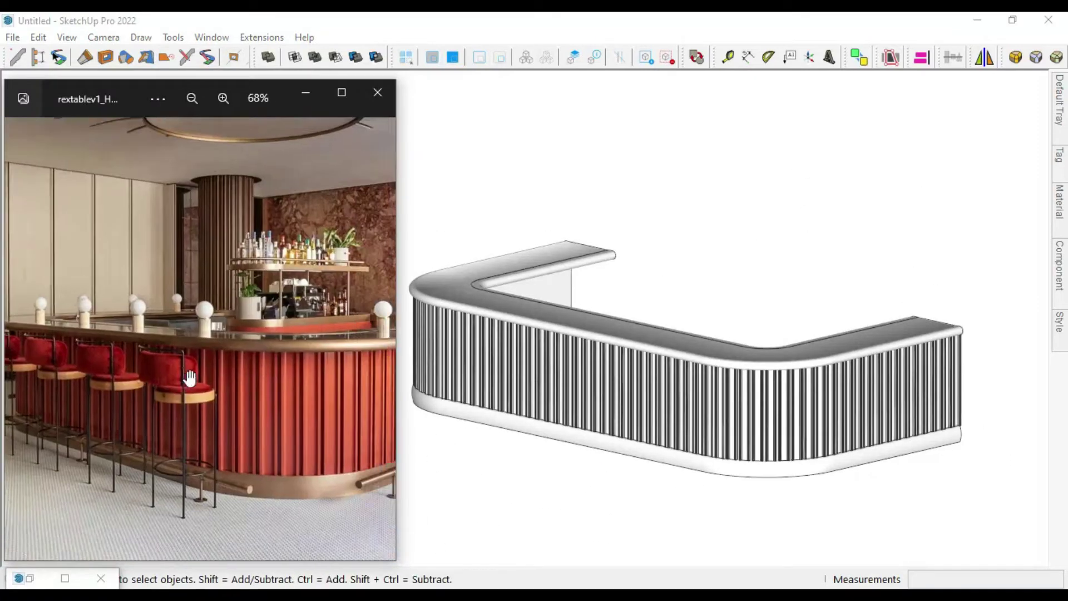
middle_drag(562, 381, 548, 401)
key(alt+Tab)
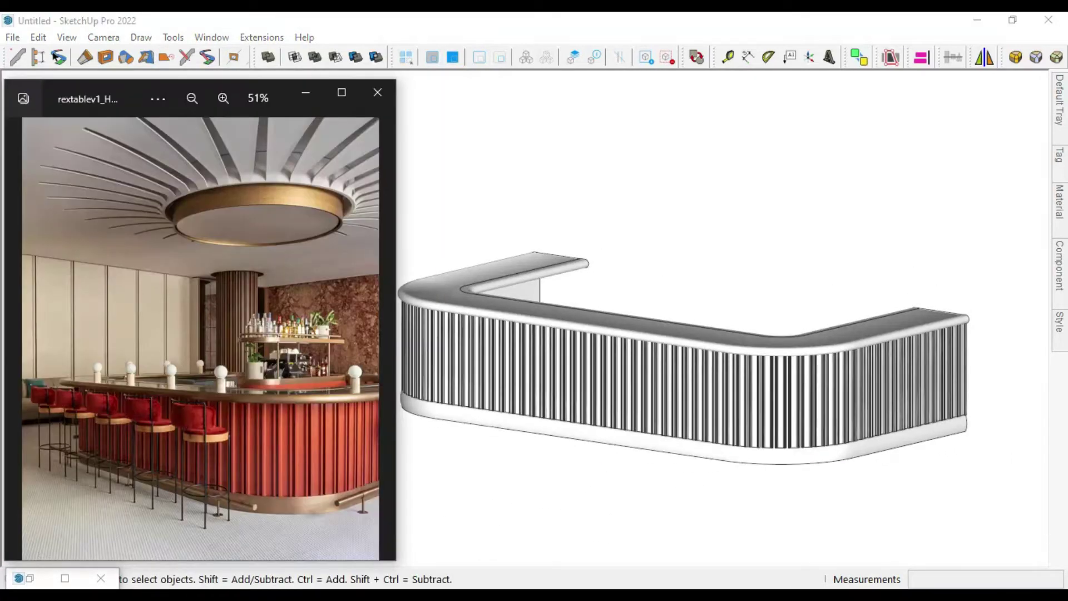
key(alt+Tab)
Move the slab's rounded left end rightward along red to shorten it.
mouse_move(556, 333)
middle_down()
mouse_move(549, 494)
mouse_move(662, 541)
middle_up()
key(m)
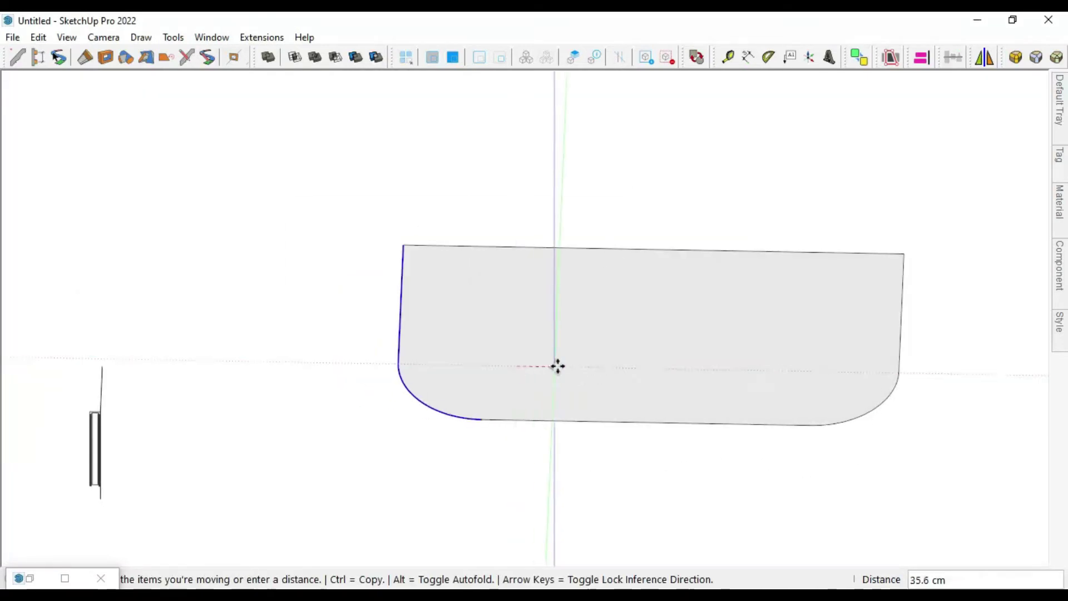
click(619, 370)
key(space)
scroll(779, 358, up, 1)
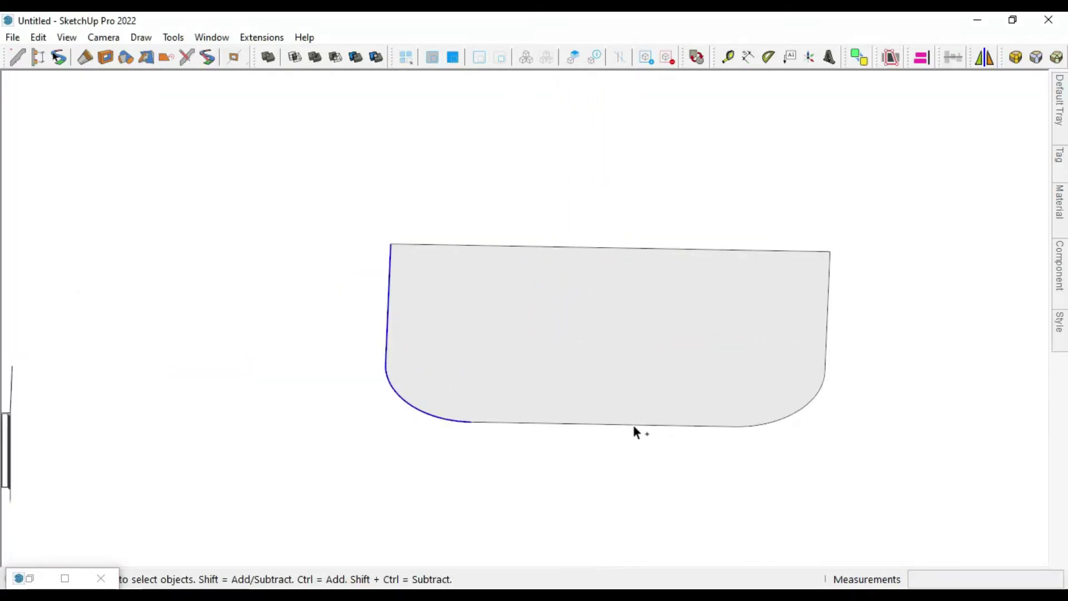
middle_drag(824, 347, 651, 371)
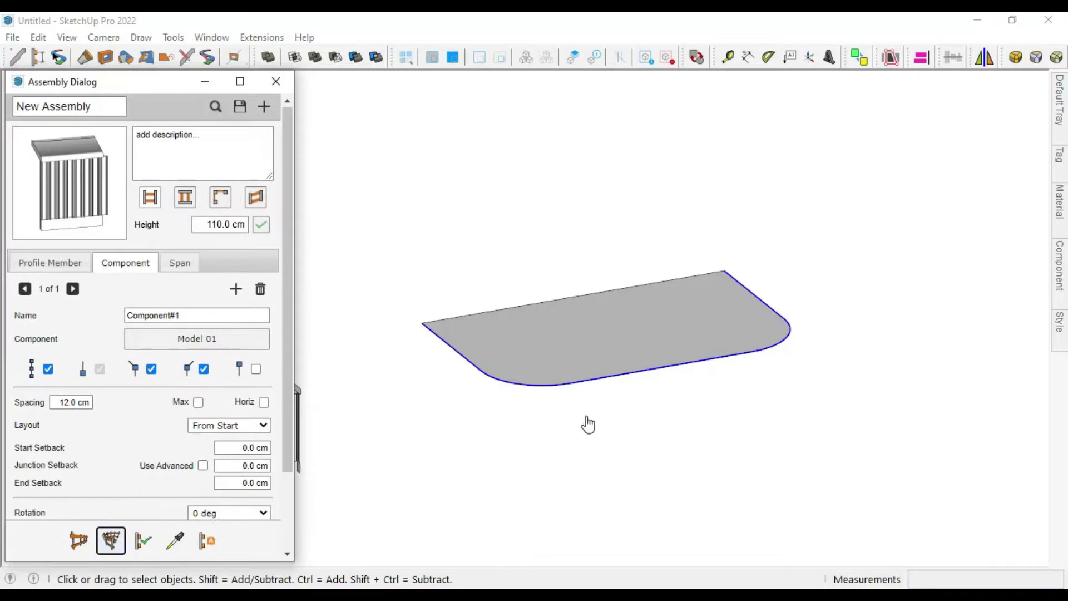
Untick Horiz and Stay Vertical so the flutes wrap the curved slab edge.
middle_drag(588, 424, 632, 369)
scroll(767, 428, up, 3)
mouse_move(768, 429)
middle_down()
mouse_move(848, 562)
mouse_move(710, 527)
mouse_move(615, 453)
middle_up()
scroll(281, 410, down, 3)
click(142, 542)
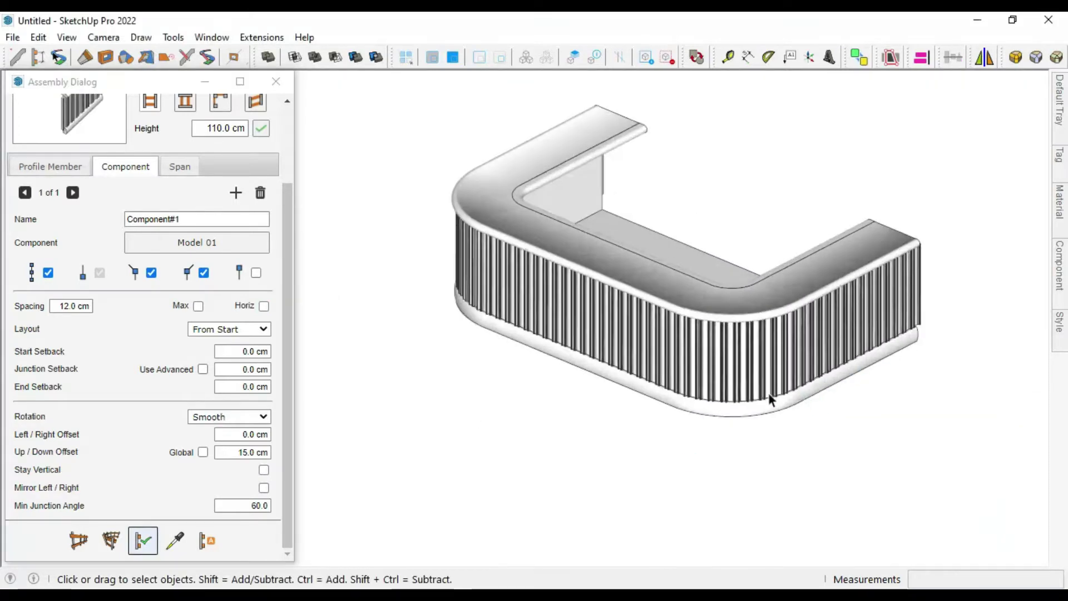
scroll(768, 395, up, 5)
click(262, 417)
click(227, 432)
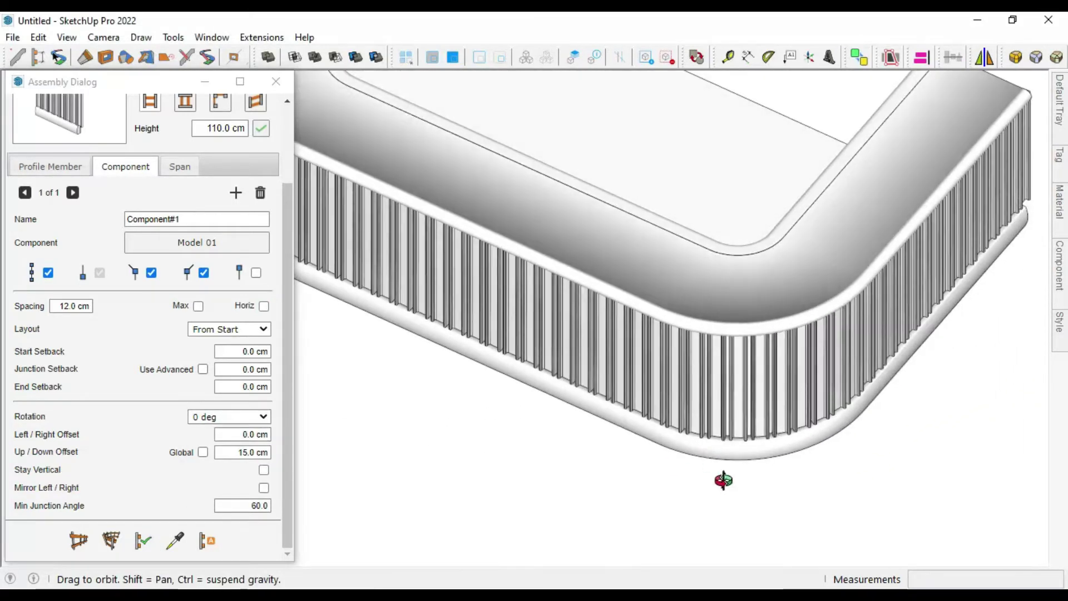
scroll(723, 480, down, 5)
scroll(779, 465, up, 3)
Orbit around the curved flutes and inspect the lone post.
mouse_move(779, 465)
middle_down()
mouse_move(534, 309)
mouse_move(749, 557)
middle_up()
scroll(609, 506, up, 3)
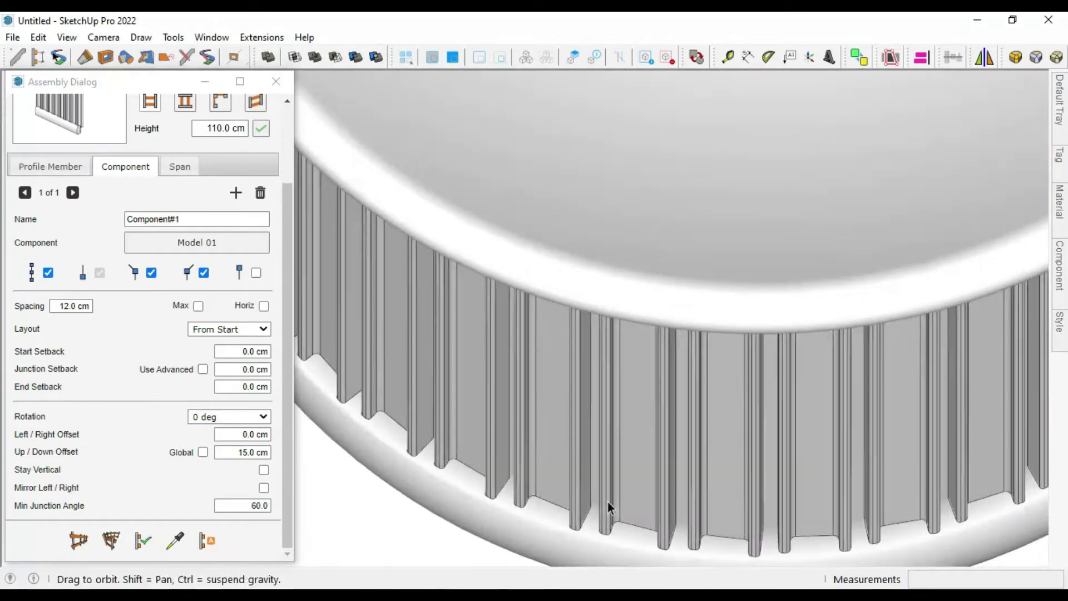
scroll(609, 507, down, 2)
middle_drag(562, 512, 579, 484)
scroll(612, 473, up, 3)
scroll(734, 338, up, 3)
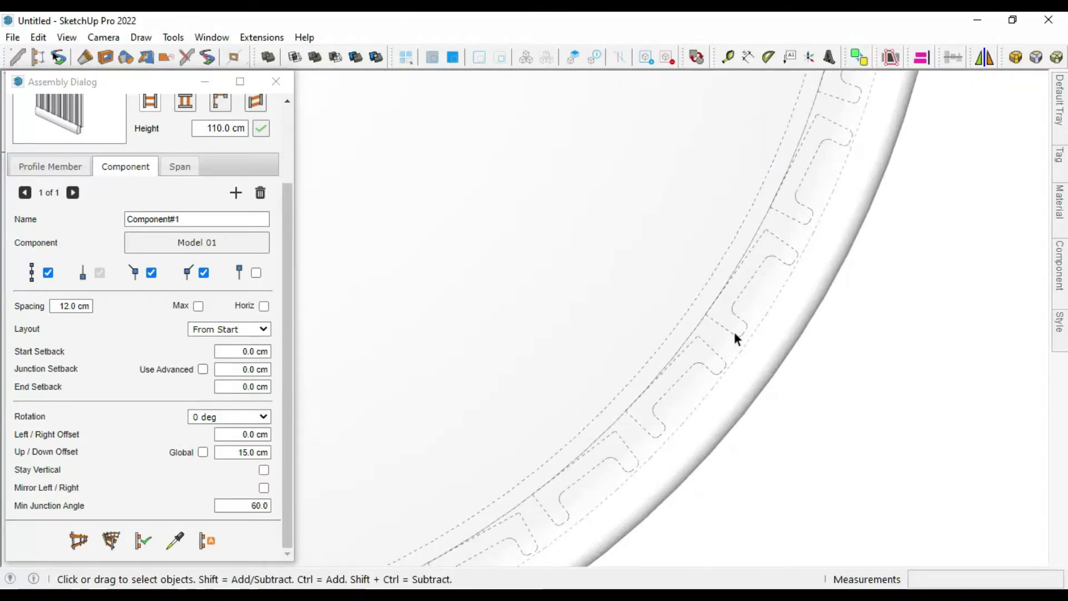
scroll(759, 295, down, 3)
mouse_move(763, 322)
middle_down()
mouse_move(823, 306)
mouse_move(739, 369)
middle_up()
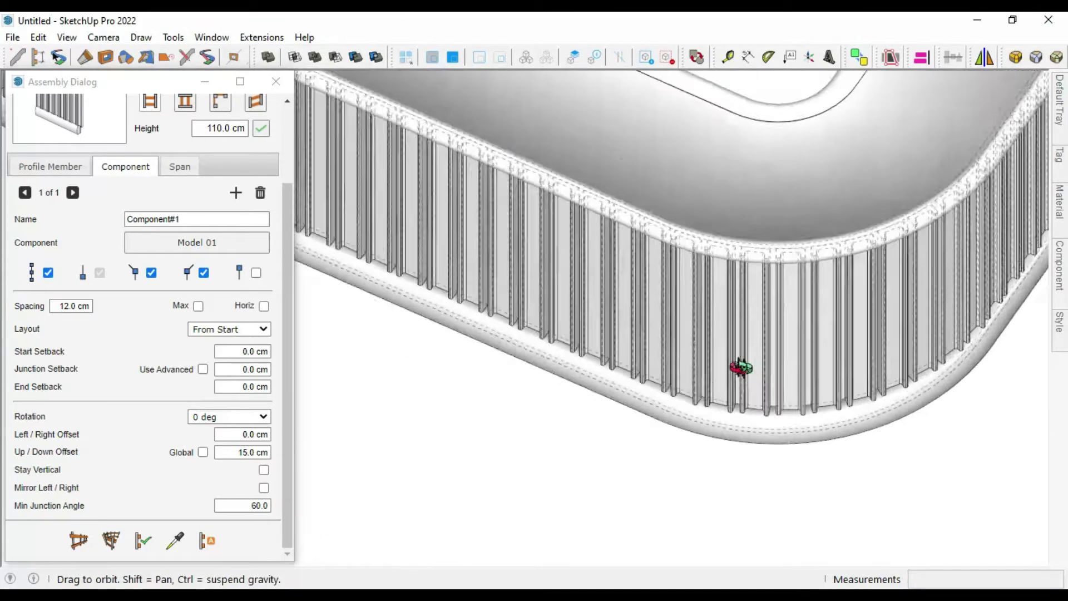
scroll(782, 343, down, 5)
scroll(486, 369, up, 3)
click(487, 369)
scroll(486, 369, up, 2)
scroll(501, 362, up, 2)
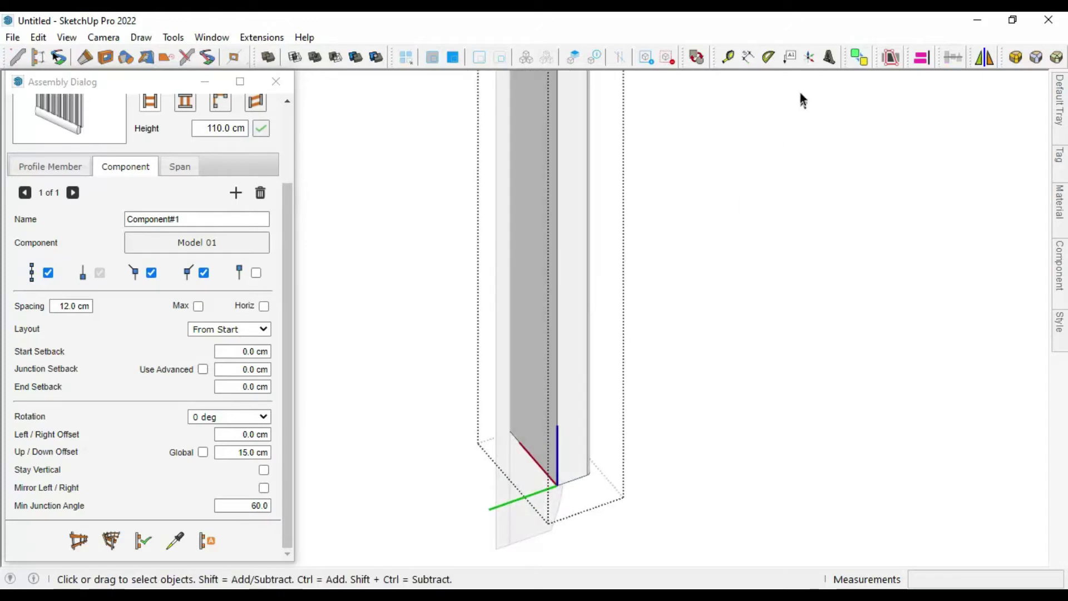
key(Escape)
scroll(379, 495, down, 3)
Set the flute posts' rotation to Smooth in the Assembly dialog and regenerate the rail.
scroll(595, 442, down, 5)
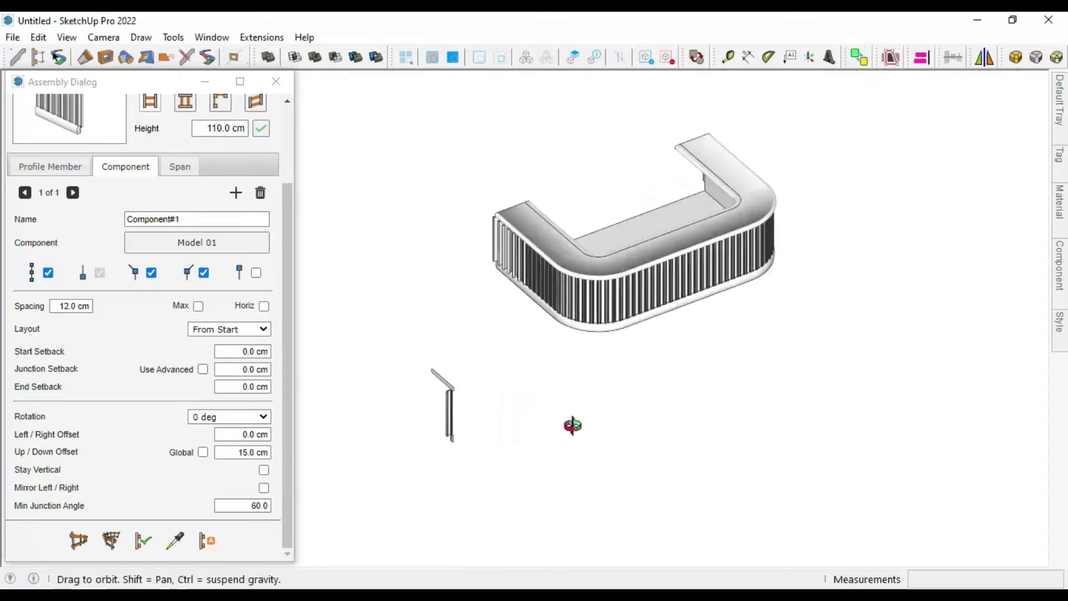
scroll(722, 493, up, 6)
middle_drag(721, 493, 830, 442)
click(261, 245)
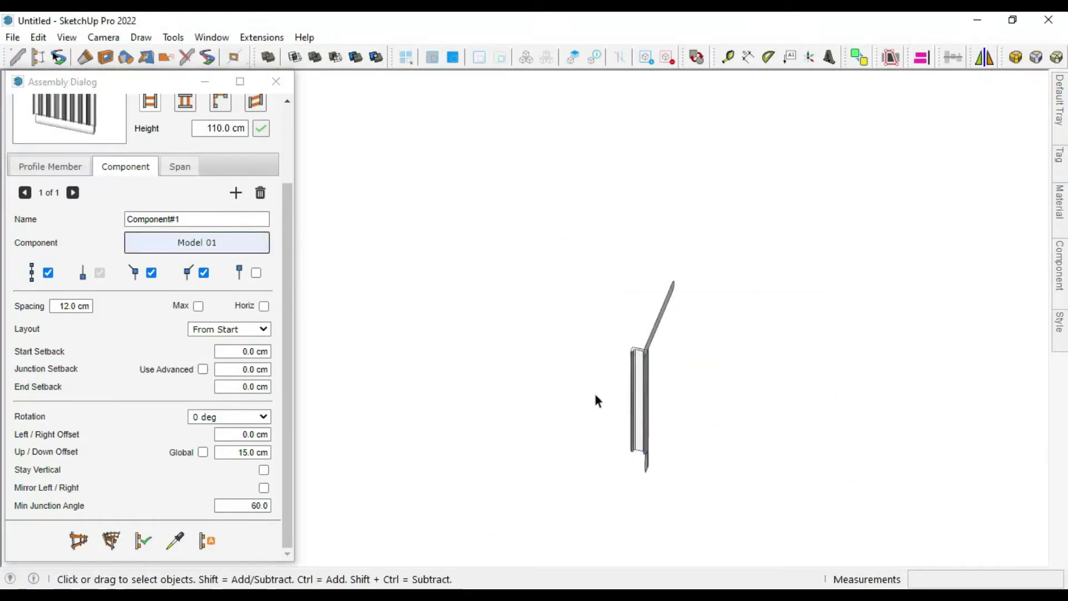
scroll(778, 448, up, 2)
click(143, 540)
mouse_move(477, 473)
middle_down()
mouse_move(596, 565)
mouse_move(634, 495)
mouse_move(599, 395)
mouse_move(801, 229)
middle_up()
scroll(553, 419, up, 2)
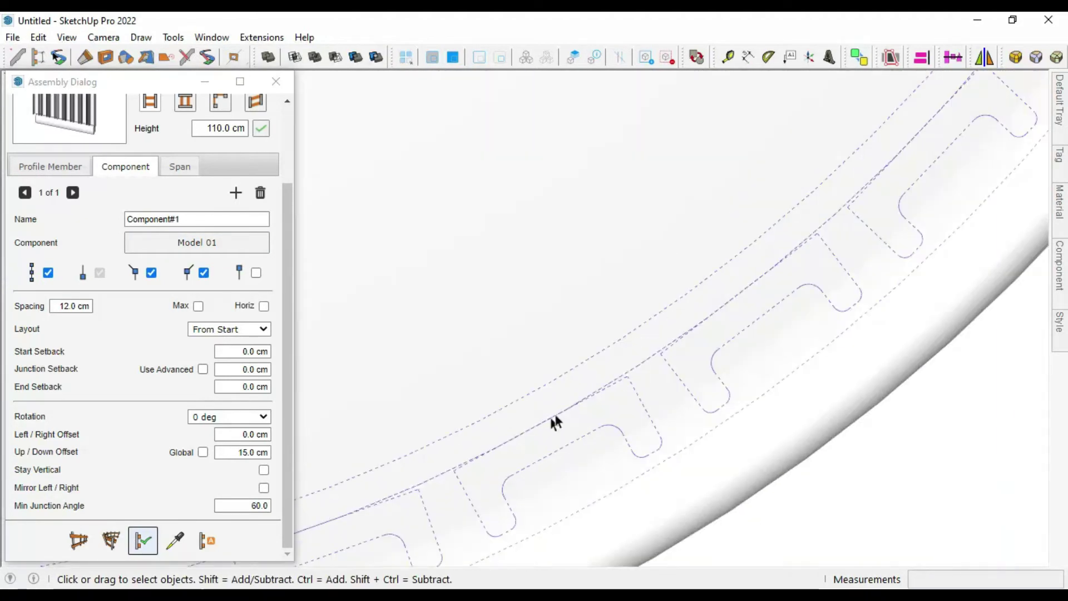
scroll(759, 334, up, 2)
scroll(760, 334, down, 3)
click(263, 416)
click(228, 476)
click(143, 542)
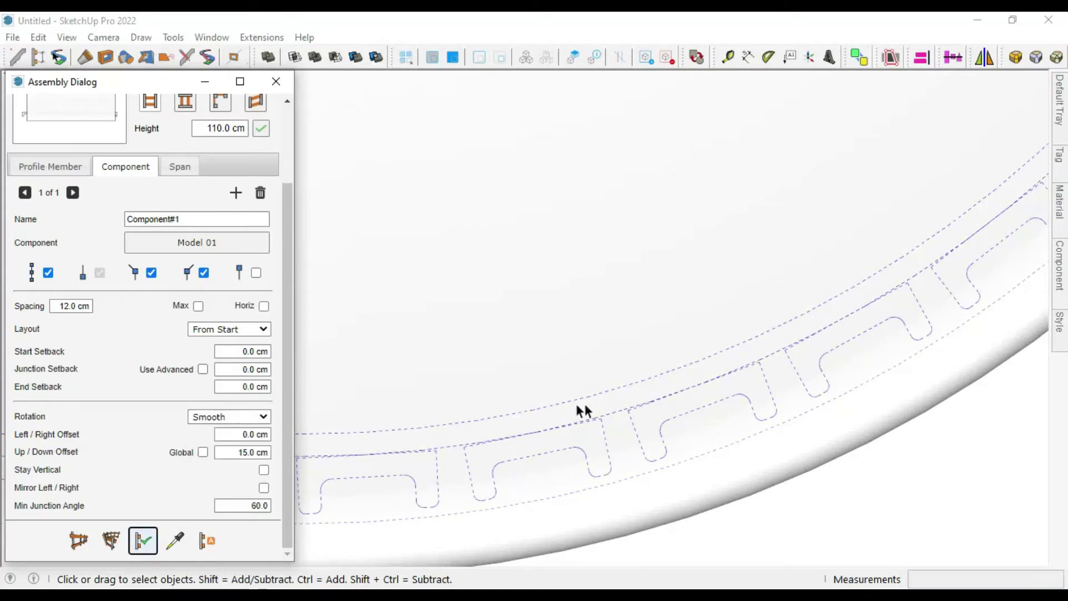
Orbit around to inspect the smoothly fluted U-shaped counter.
scroll(667, 417, down, 2)
mouse_move(716, 393)
middle_down()
mouse_move(674, 369)
mouse_move(758, 460)
mouse_move(468, 412)
middle_up()
scroll(467, 411, down, 5)
middle_drag(333, 305, 694, 429)
scroll(694, 428, down, 3)
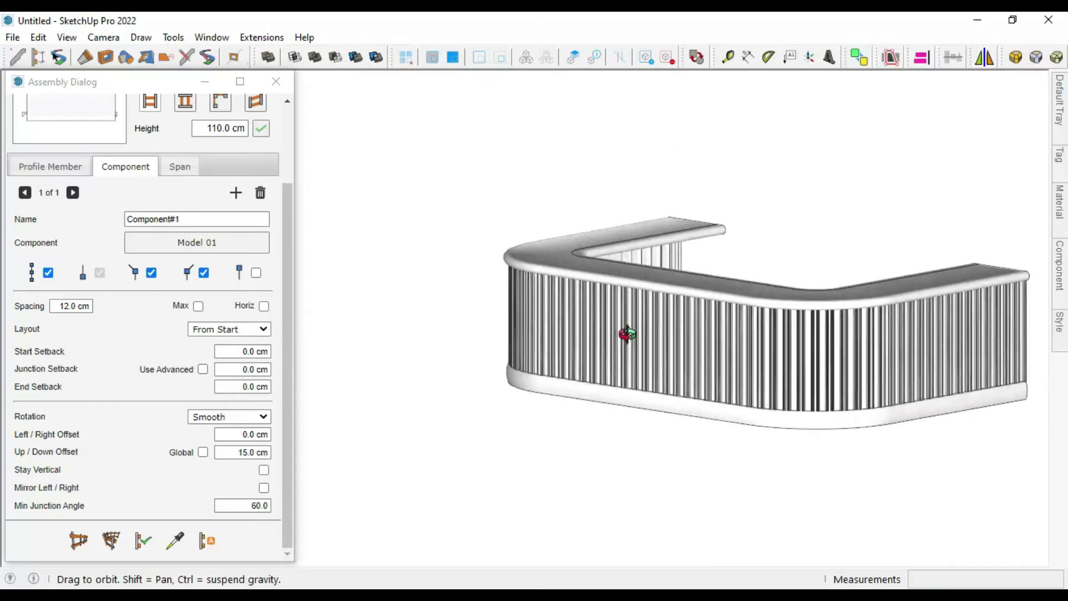
middle_drag(627, 334, 610, 384)
shift+middle_drag(874, 358, 215, 489)
Study the reference photo of the bar's foot rail.
key(alt+Tab)
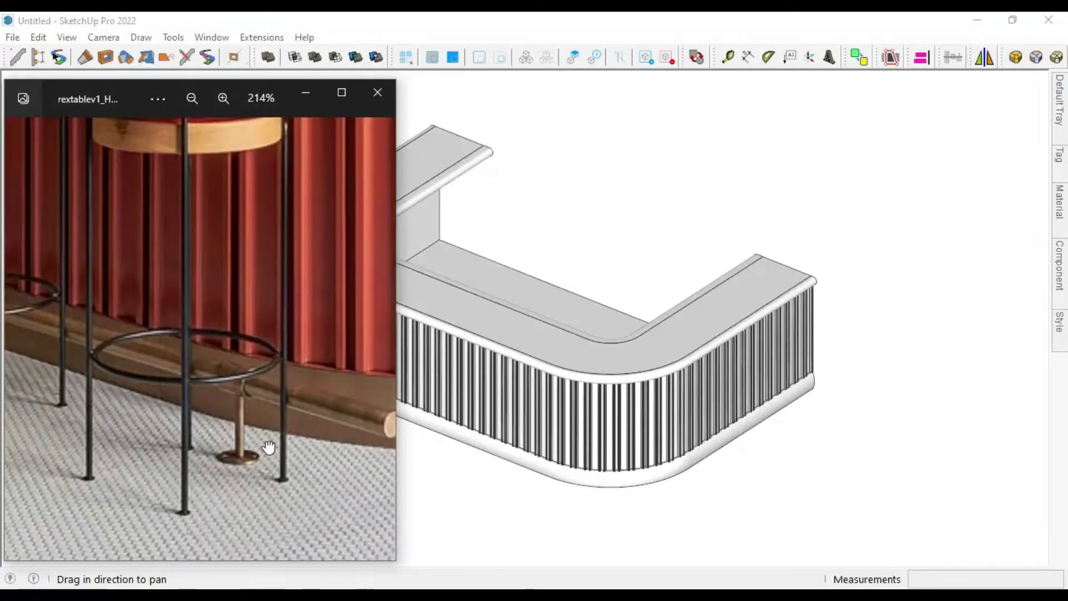
scroll(266, 428, down, 3)
scroll(266, 428, up, 2)
scroll(271, 411, up, 1)
scroll(275, 394, up, 1)
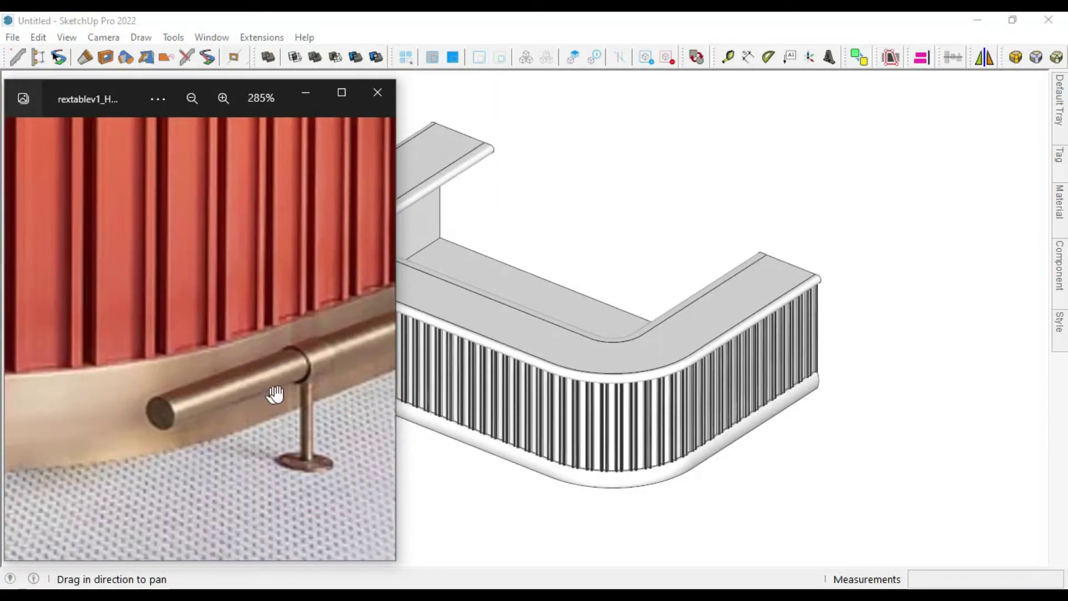
key(alt+Tab)
Draw a small rectangle beside the counter and switch to Front view.
mouse_move(317, 463)
shift+middle_down()
mouse_move(369, 352)
mouse_move(663, 443)
shift+middle_up()
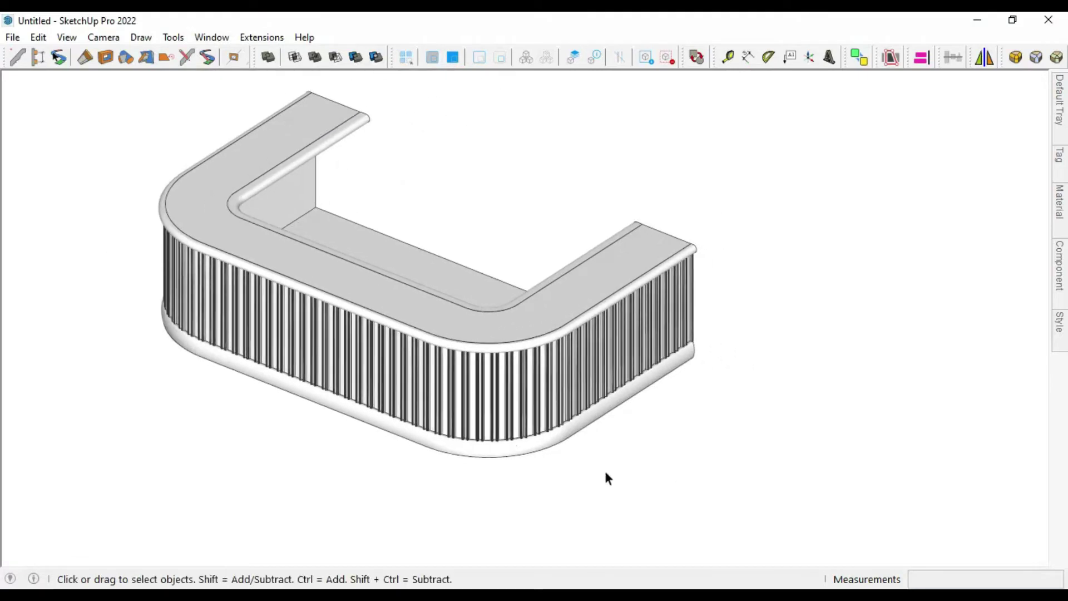
key(r)
click(827, 406)
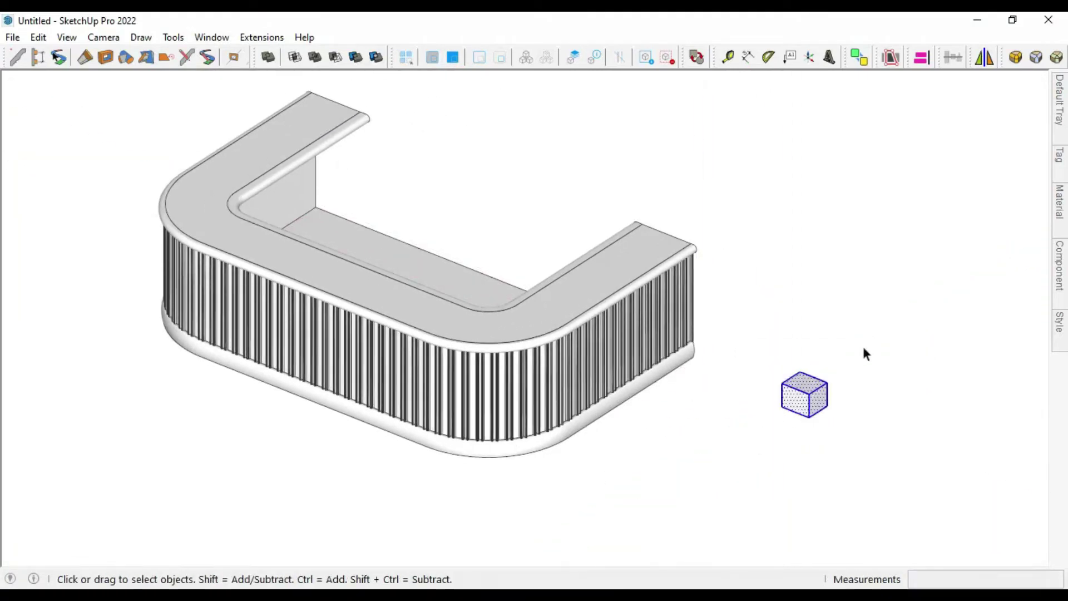
key(2)
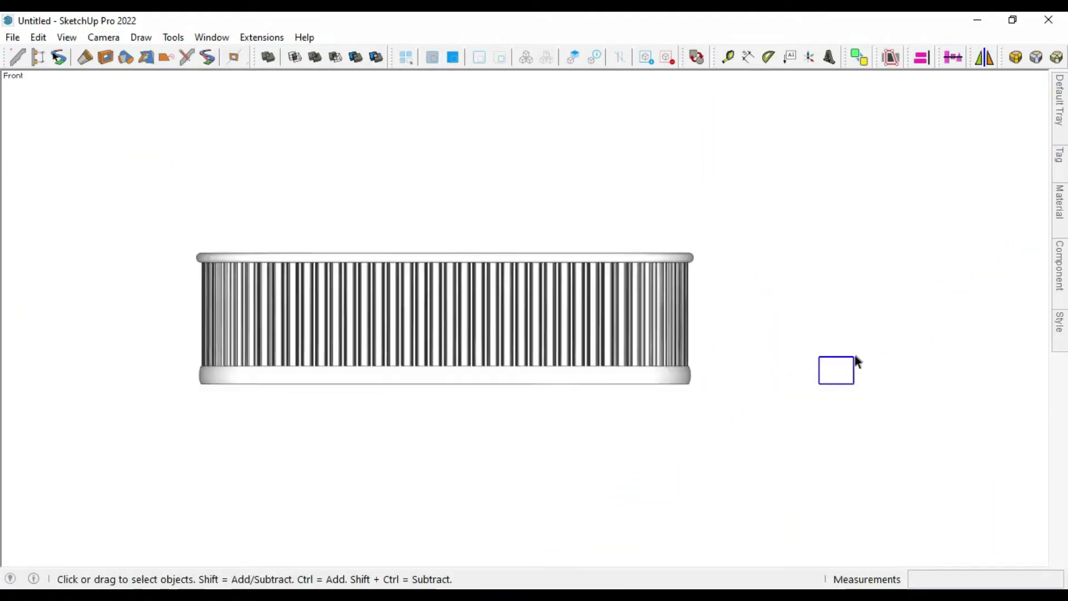
scroll(856, 365, up, 5)
Place Tape Measure guides 3.5 cm apart on the box's face.
middle_drag(470, 425, 396, 446)
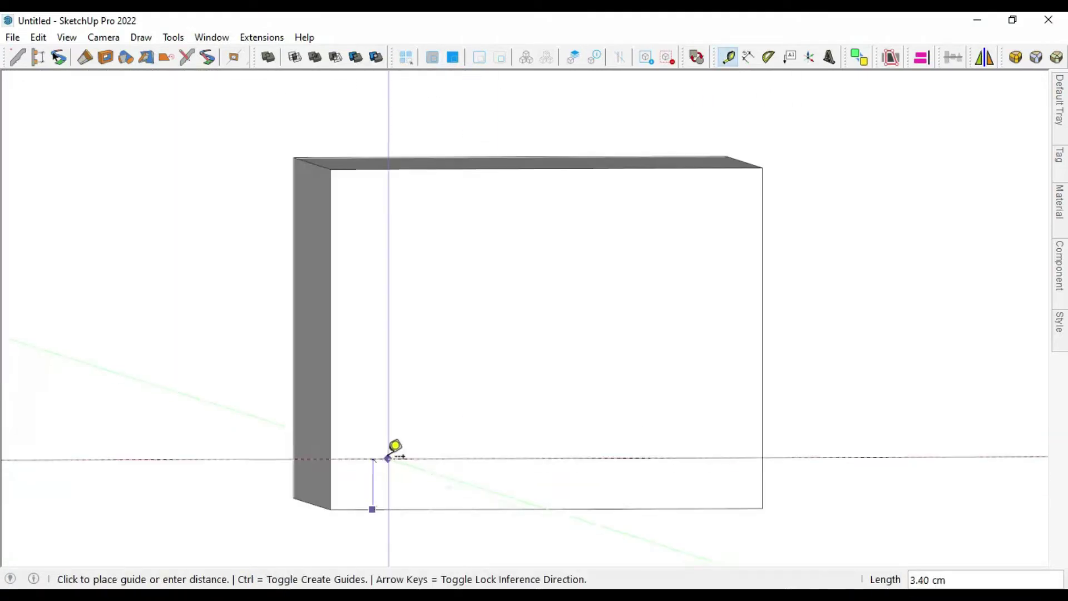
text(8)
key(alt+Tab)
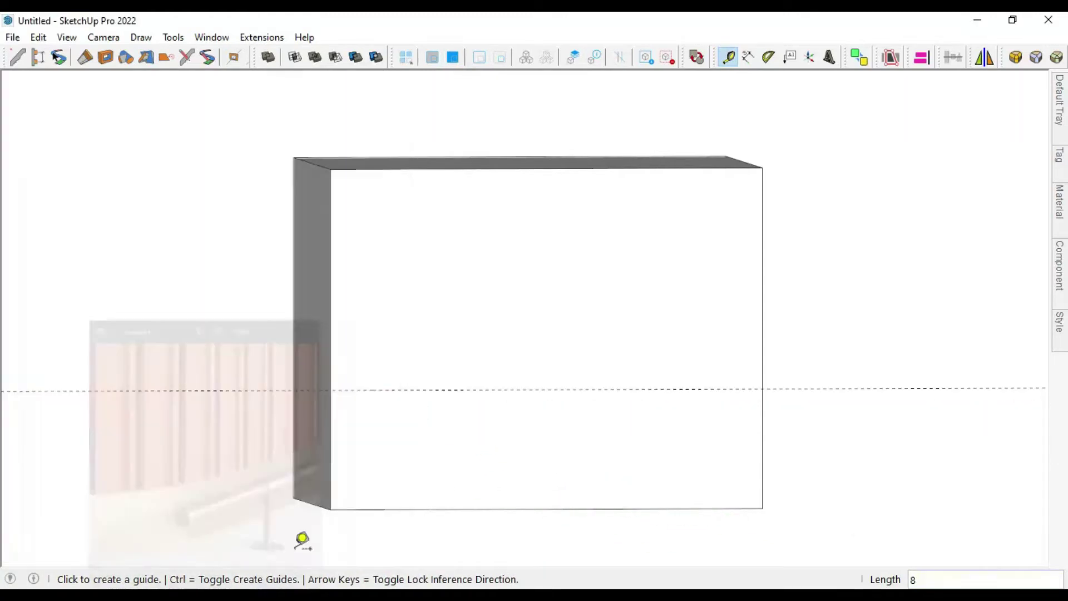
click(476, 389)
key(Return)
key(alt+Tab)
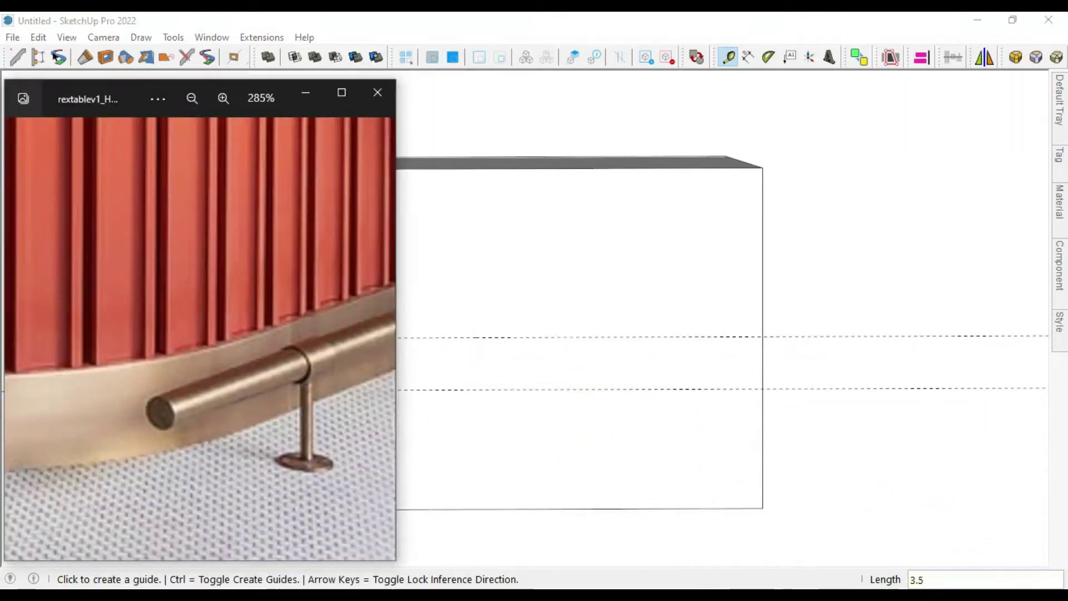
key(alt+Tab)
click(330, 478)
click(567, 390)
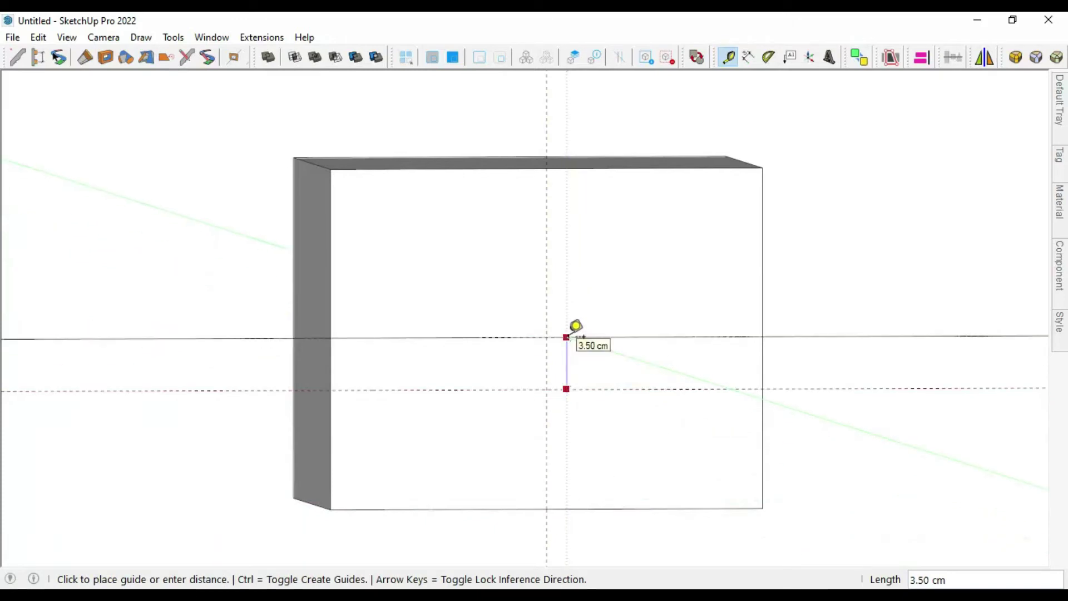
click(578, 336)
Draw a 1.75 cm radius circle centred at the guide crossing.
click(577, 362)
key(c)
click(546, 363)
click(546, 337)
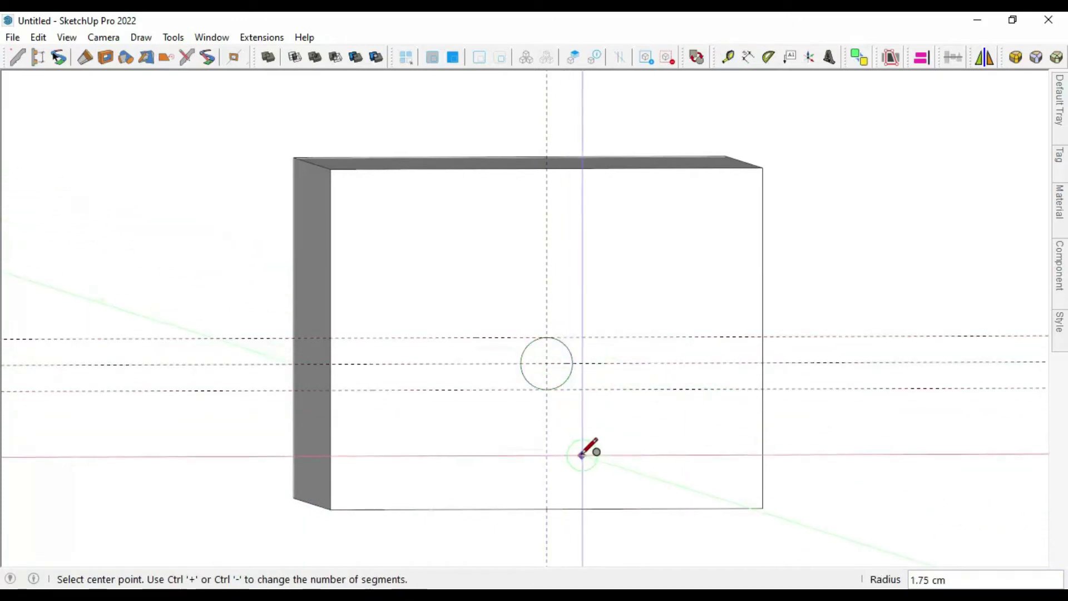
key(l)
middle_drag(546, 399, 560, 489)
scroll(566, 369, up, 3)
Offset the circle to form a thin ring around it.
key(space)
click(565, 374)
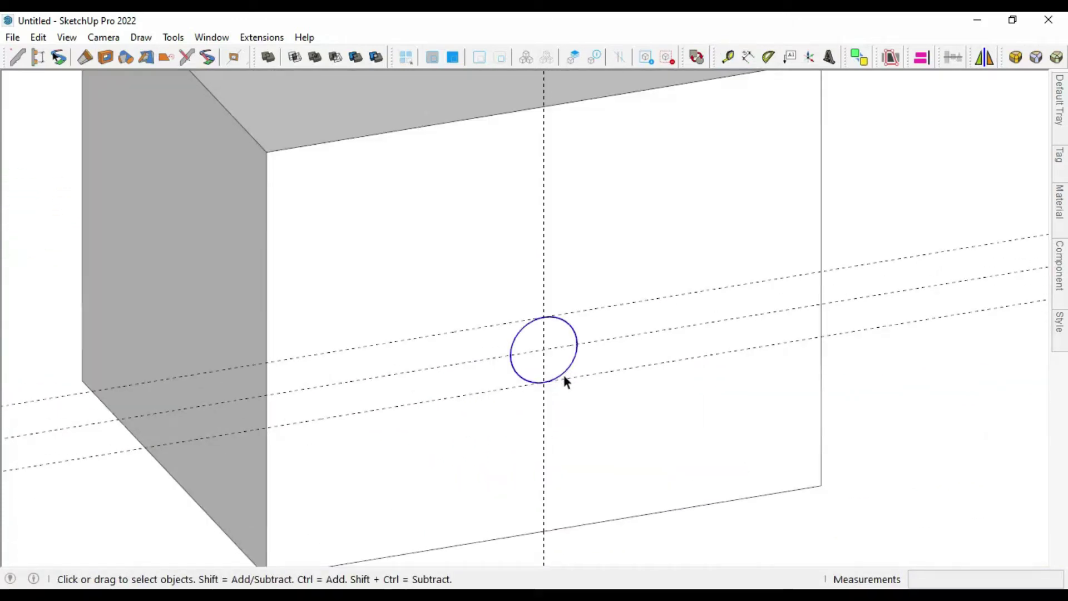
key(f)
click(579, 355)
Add another guide from the lower guide running through the circle.
key(space)
scroll(563, 469, down, 2)
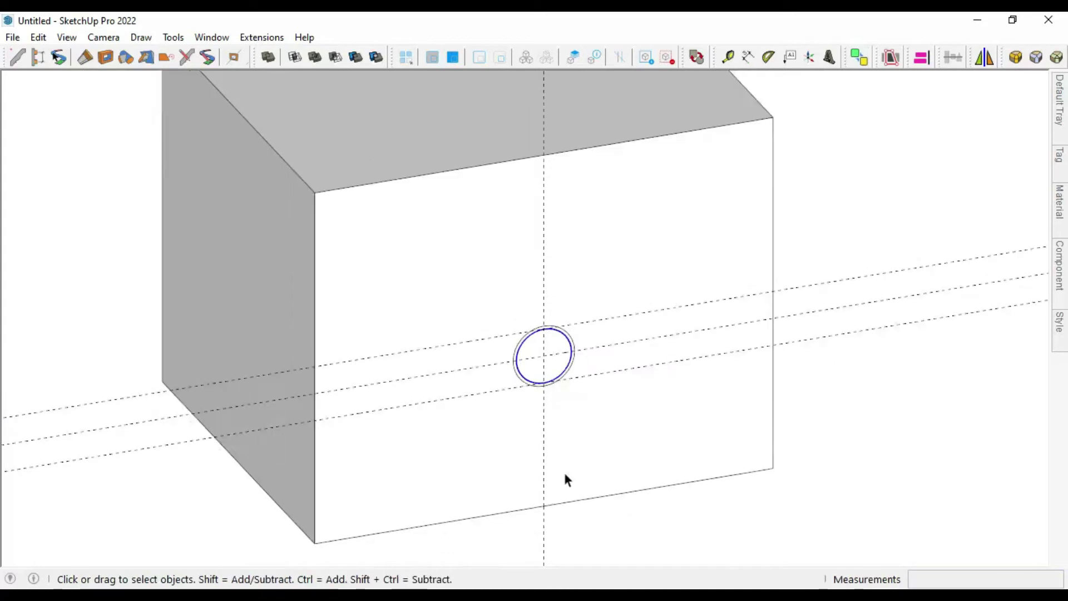
key(t)
click(543, 483)
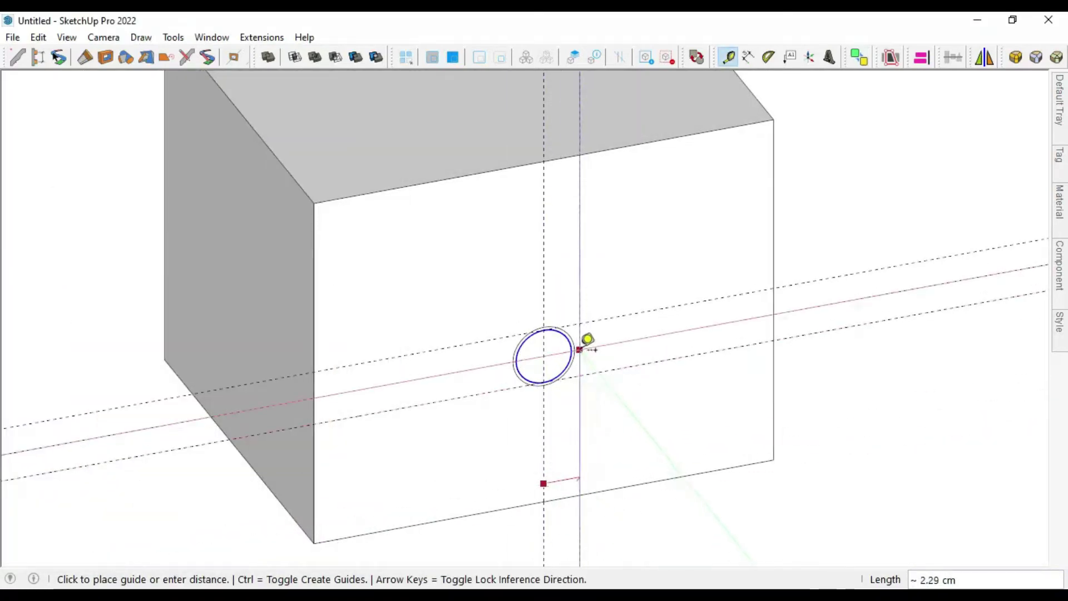
click(523, 361)
key(space)
middle_drag(523, 360, 560, 489)
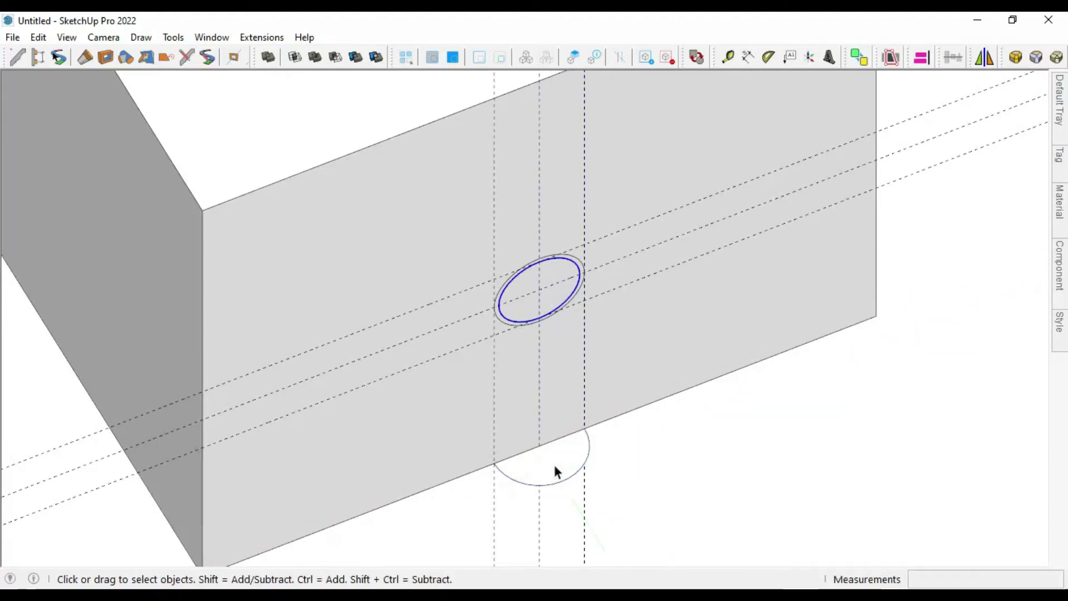
Push/Pull the bottom half-circle into a round foot disc.
scroll(556, 472, up, 1)
key(p)
click(573, 476)
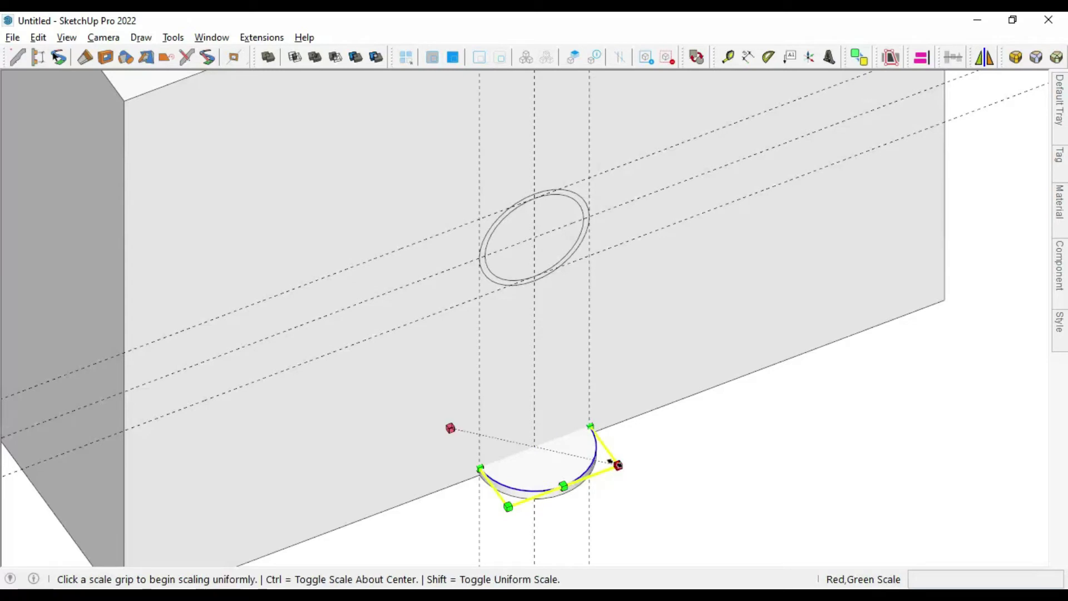
Scale the foot disc to 0.95 and make it a group.
middle_drag(632, 475, 620, 485)
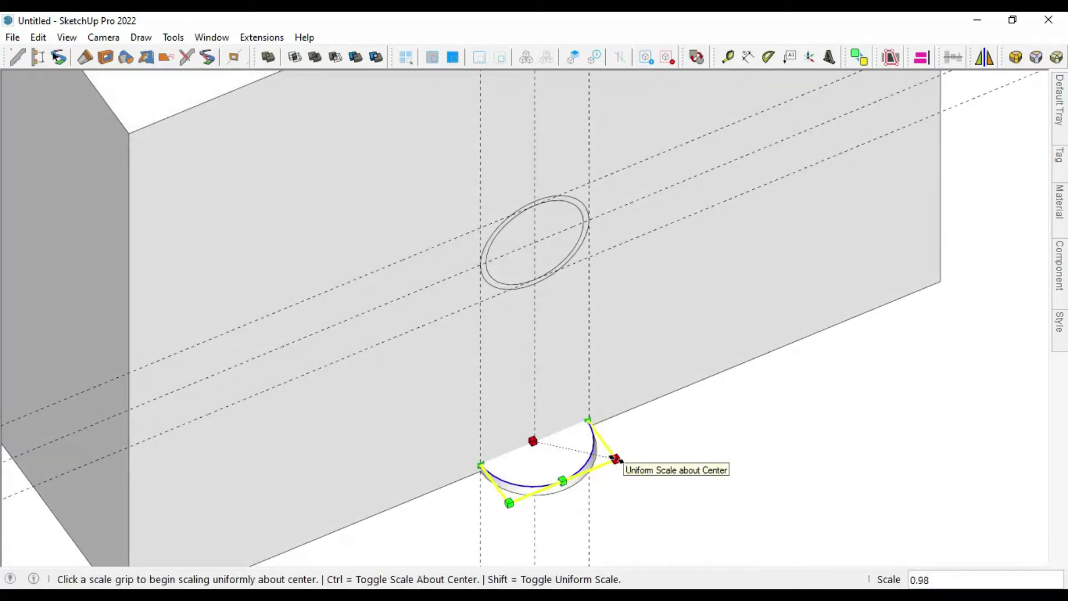
click(619, 459)
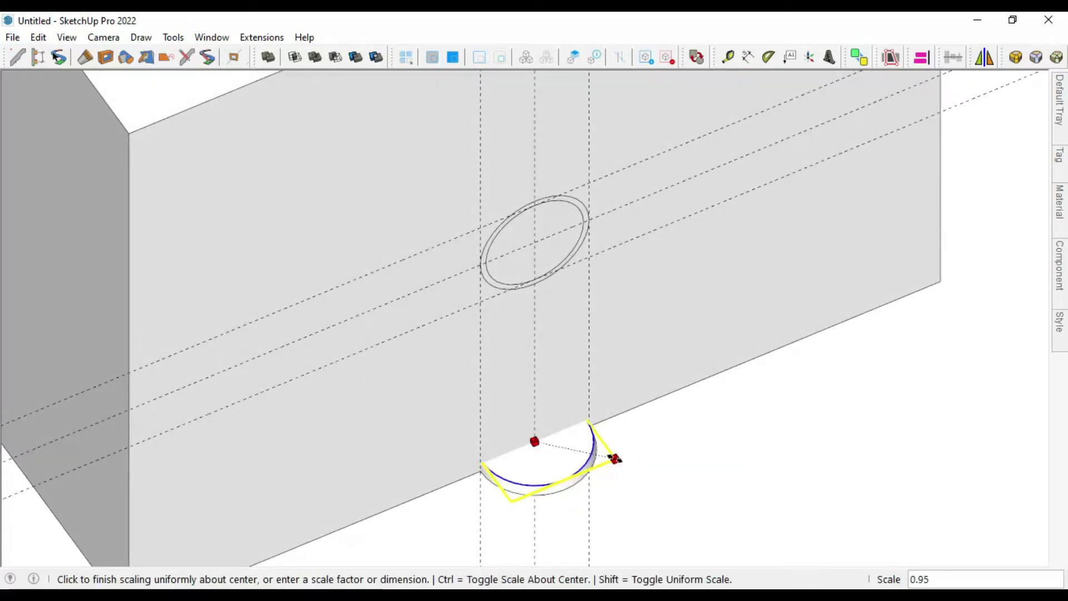
key(ctrl+g)
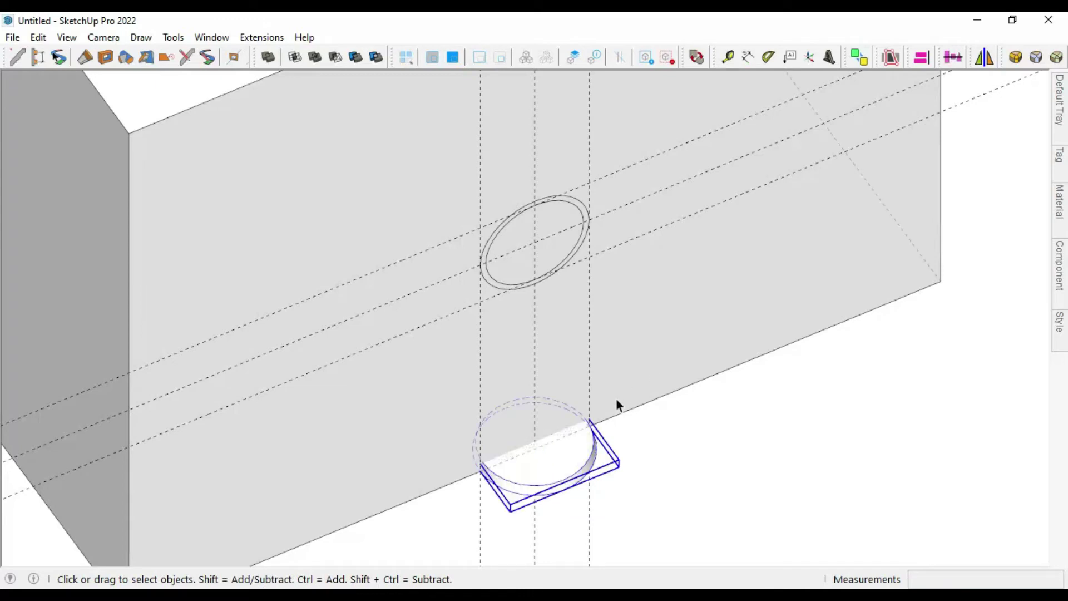
key(c)
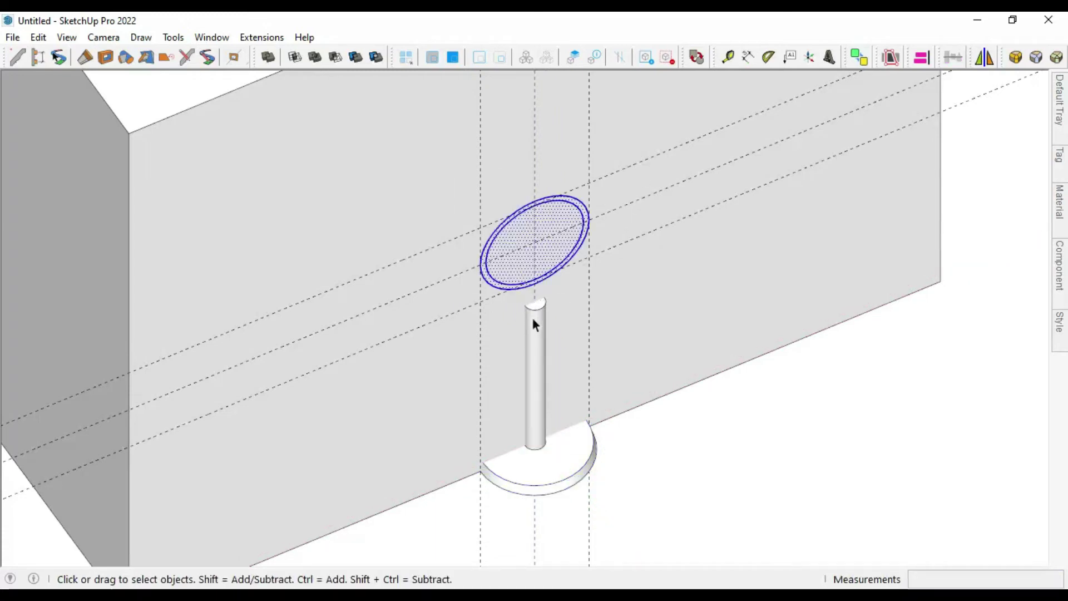
Inside the post group, pull the post up to reach the ring.
double_click(537, 307)
key(p)
drag(540, 307, 539, 245)
key(space)
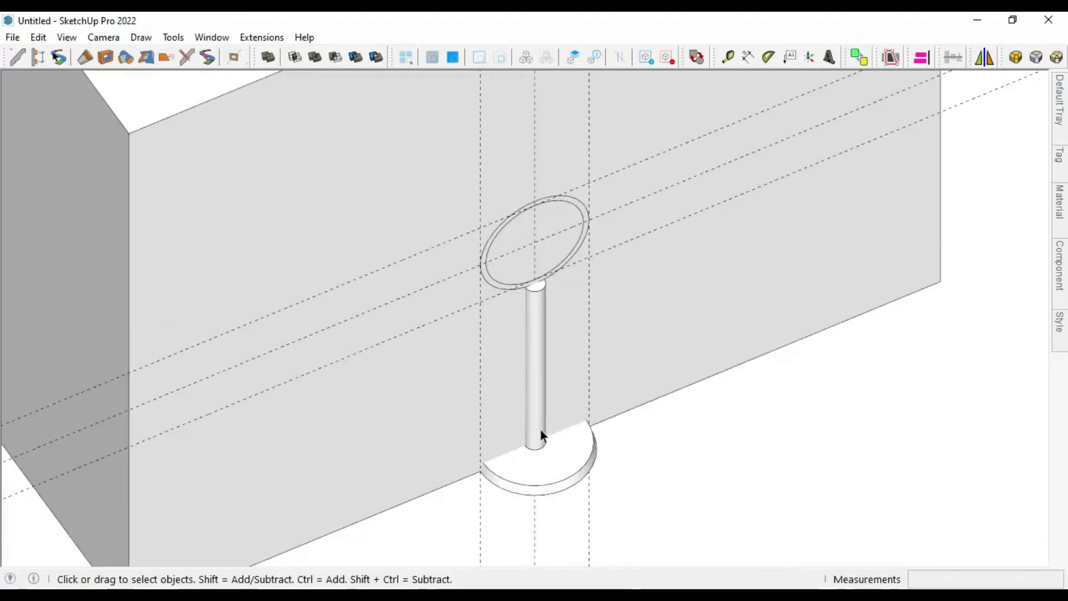
mouse_move(540, 429)
middle_down()
mouse_move(488, 153)
mouse_move(584, 319)
middle_up()
Push/Pull the ring face 1.95 cm into a short tube.
key(p)
drag(556, 285, 617, 341)
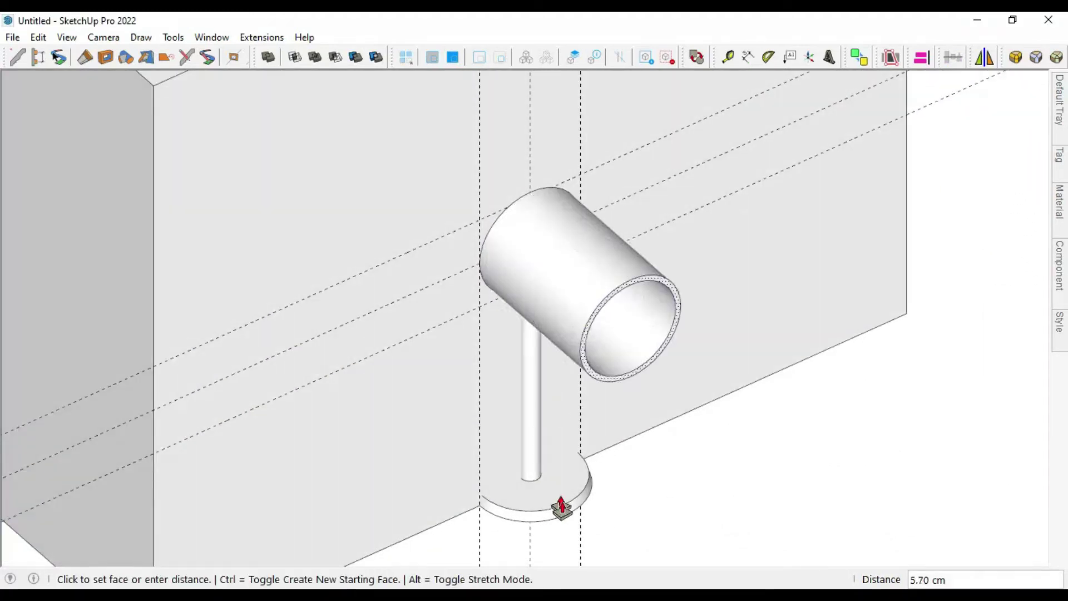
click(568, 526)
key(space)
mouse_move(608, 441)
middle_down()
mouse_move(762, 343)
mouse_move(570, 318)
middle_up()
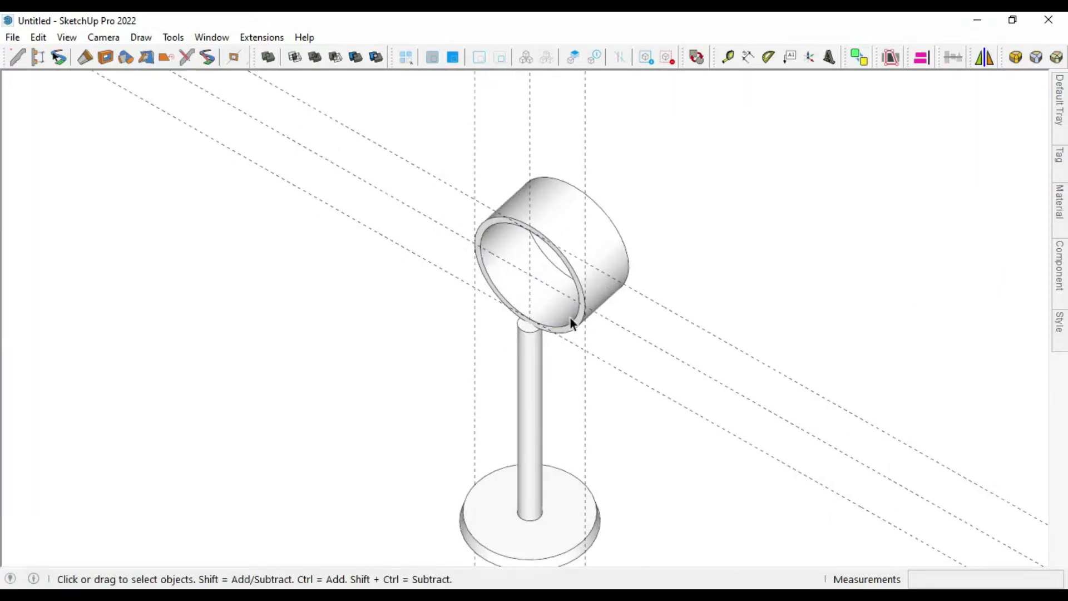
mouse_move(539, 356)
middle_down()
mouse_move(761, 446)
mouse_move(479, 413)
middle_up()
Select the whole bracket and move it toward the counter's base.
key(space)
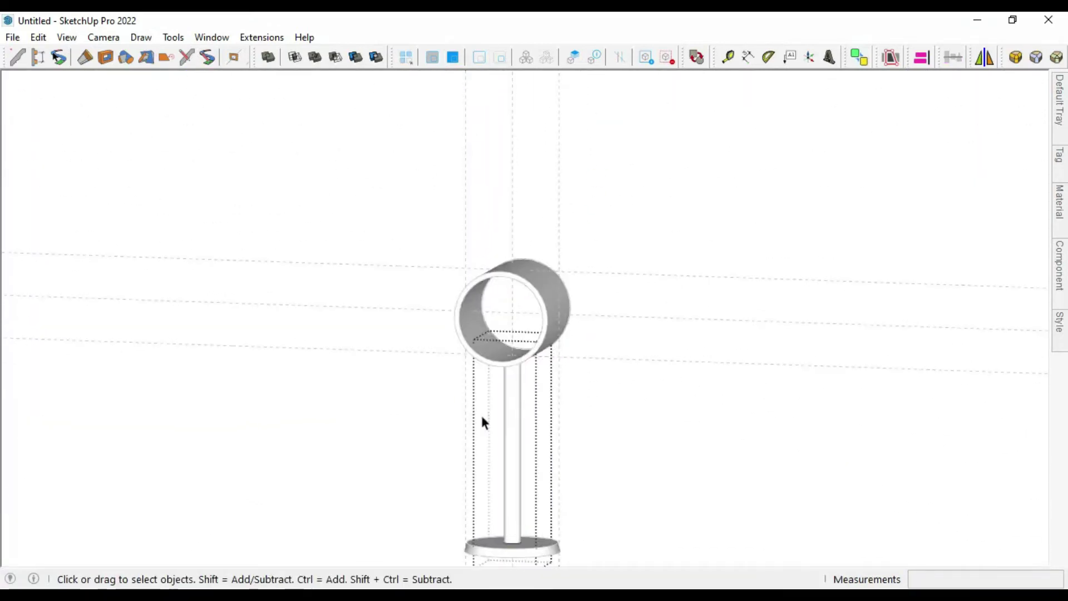
key(m)
click(556, 345)
scroll(559, 342, up, 2)
key(Return)
key(space)
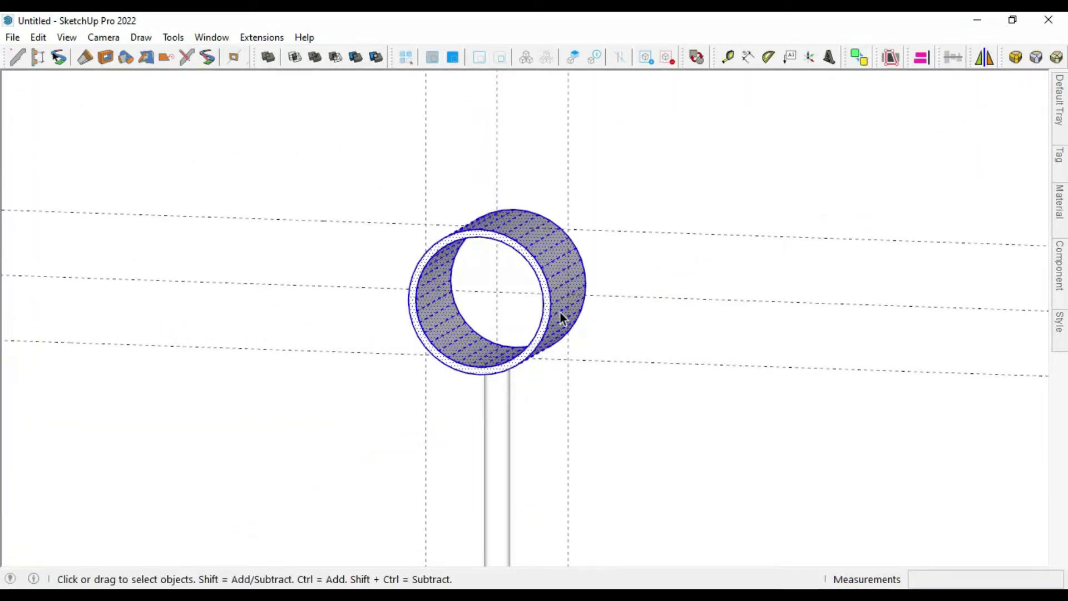
mouse_move(560, 312)
middle_down()
mouse_move(420, 362)
mouse_move(646, 418)
middle_up()
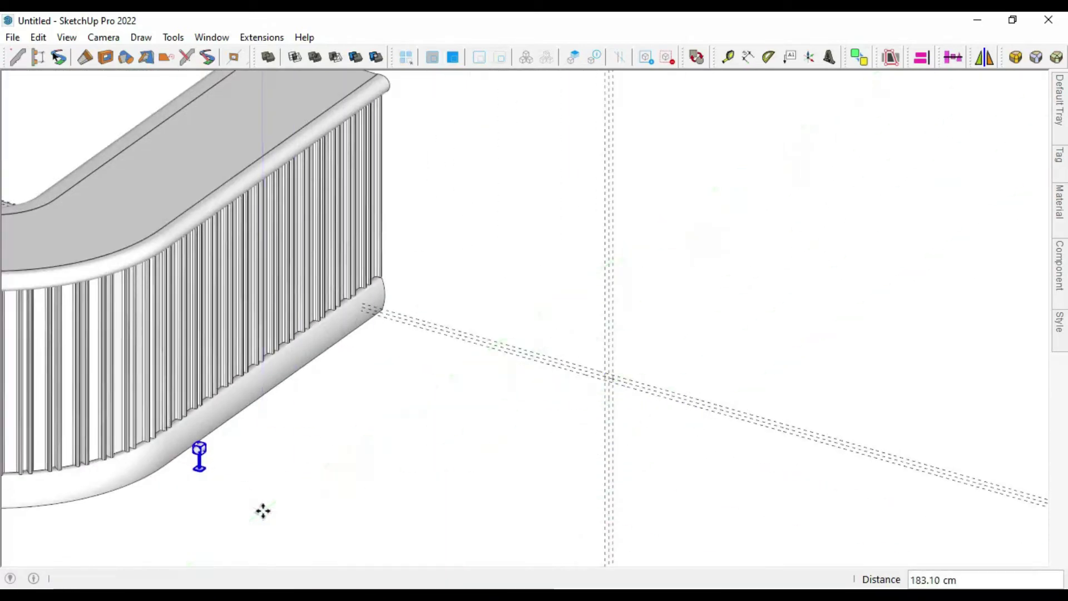
Enlarge the bracket with Scale near the counter's foot.
key(space)
middle_drag(262, 511, 222, 449)
scroll(400, 379, up, 3)
mouse_move(401, 377)
middle_down()
mouse_move(462, 374)
mouse_move(460, 295)
mouse_move(408, 477)
mouse_move(384, 482)
mouse_move(314, 461)
middle_up()
key(s)
click(455, 370)
click(465, 355)
key(space)
Orbit and zoom around the bracket and the fluted counter to inspect them.
scroll(458, 420, up, 5)
scroll(477, 317, up, 3)
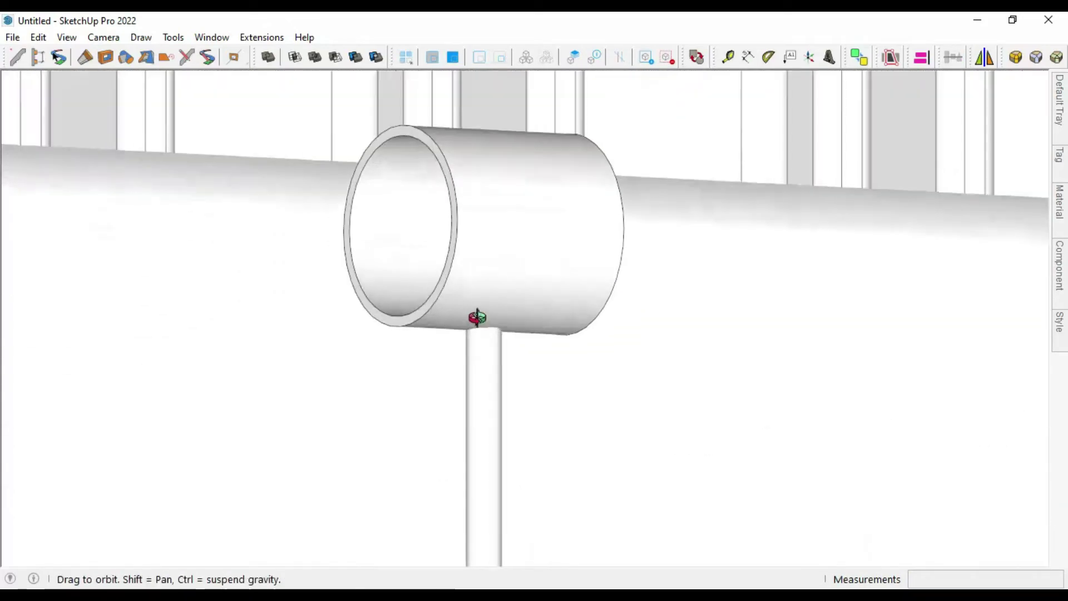
middle_drag(477, 317, 496, 231)
scroll(528, 298, up, 2)
mouse_move(528, 296)
middle_down()
mouse_move(539, 391)
mouse_move(517, 462)
middle_up()
mouse_move(499, 324)
middle_down()
mouse_move(596, 460)
mouse_move(515, 394)
middle_up()
scroll(515, 393, down, 5)
scroll(594, 467, down, 2)
scroll(759, 357, down, 3)
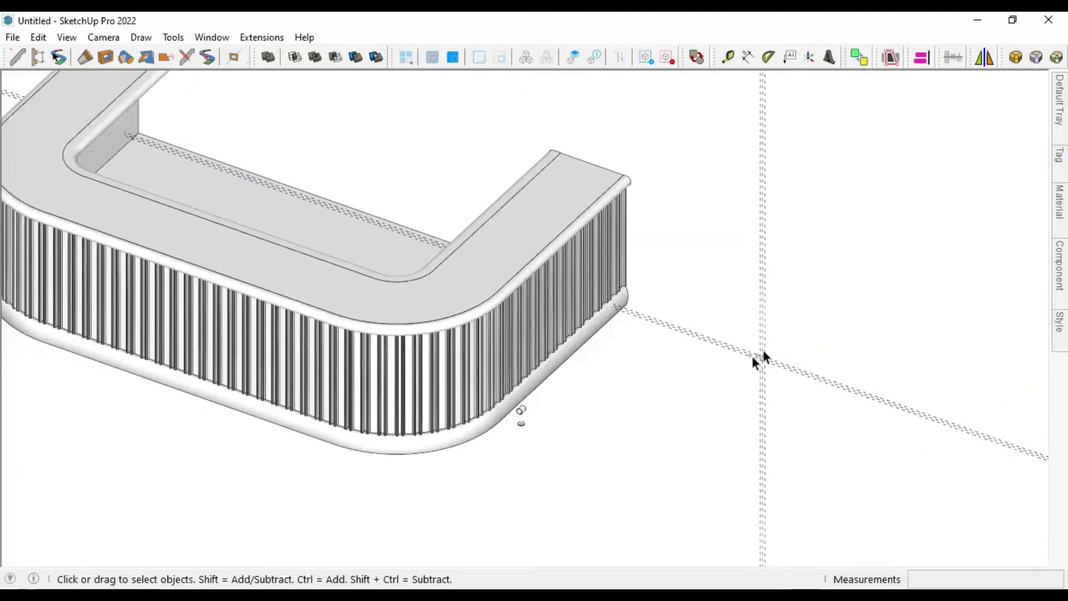
scroll(463, 441, up, 5)
Move the bracket to a new spot along the counter's base.
click(484, 386)
key(m)
drag(544, 456, 699, 391)
key(space)
scroll(700, 389, up, 4)
middle_drag(700, 389, 668, 453)
key(space)
scroll(703, 432, up, 3)
Make the bracket a component with custom axes set at its base.
right_click(682, 412)
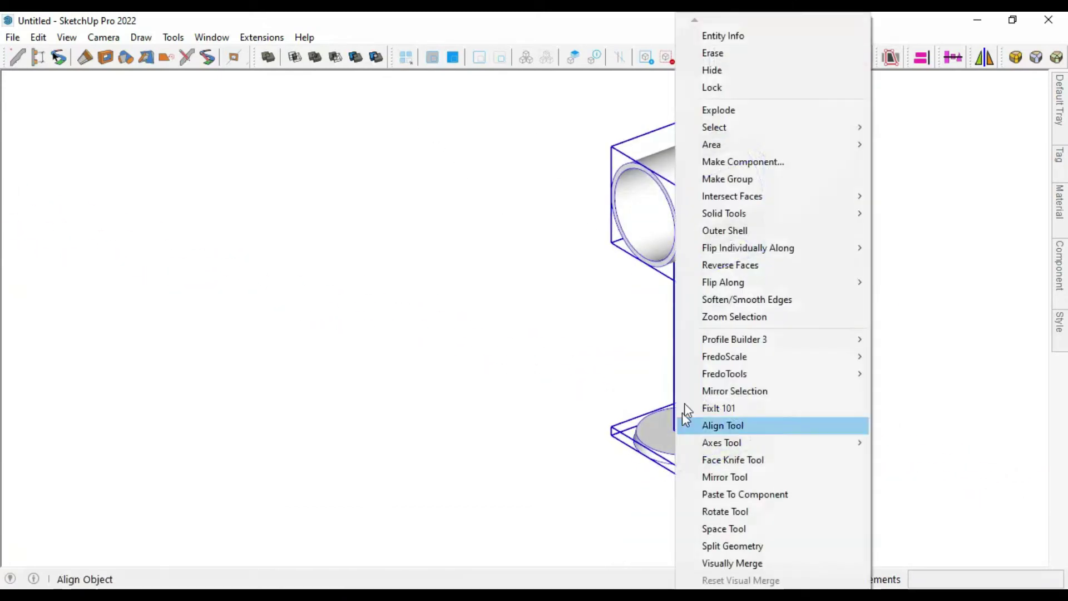
click(734, 161)
click(607, 243)
double_click(661, 423)
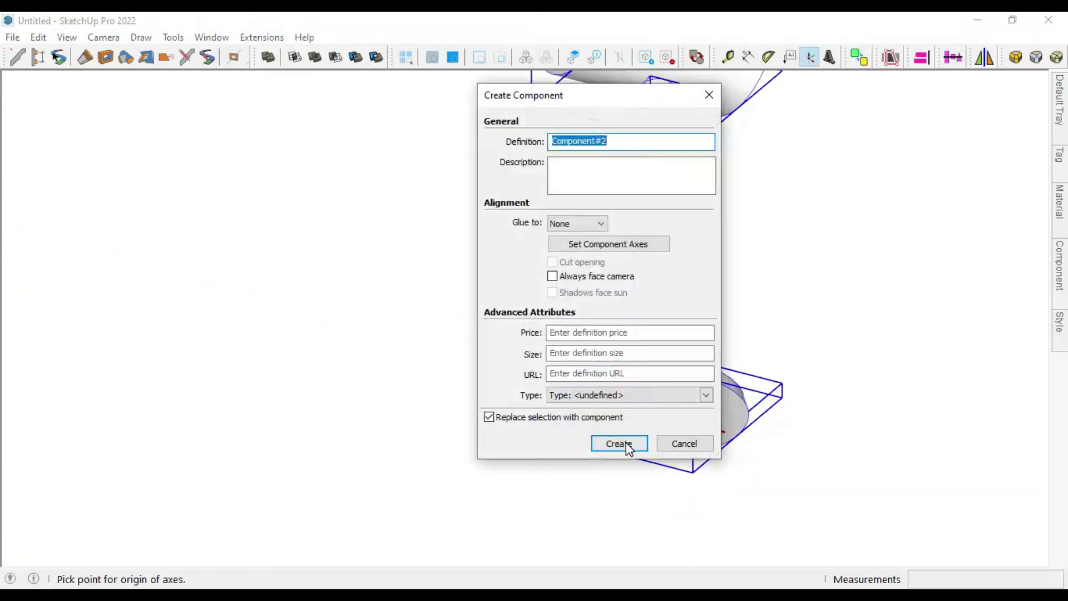
click(618, 443)
scroll(766, 510, down, 5)
middle_drag(767, 510, 593, 348)
scroll(617, 339, up, 3)
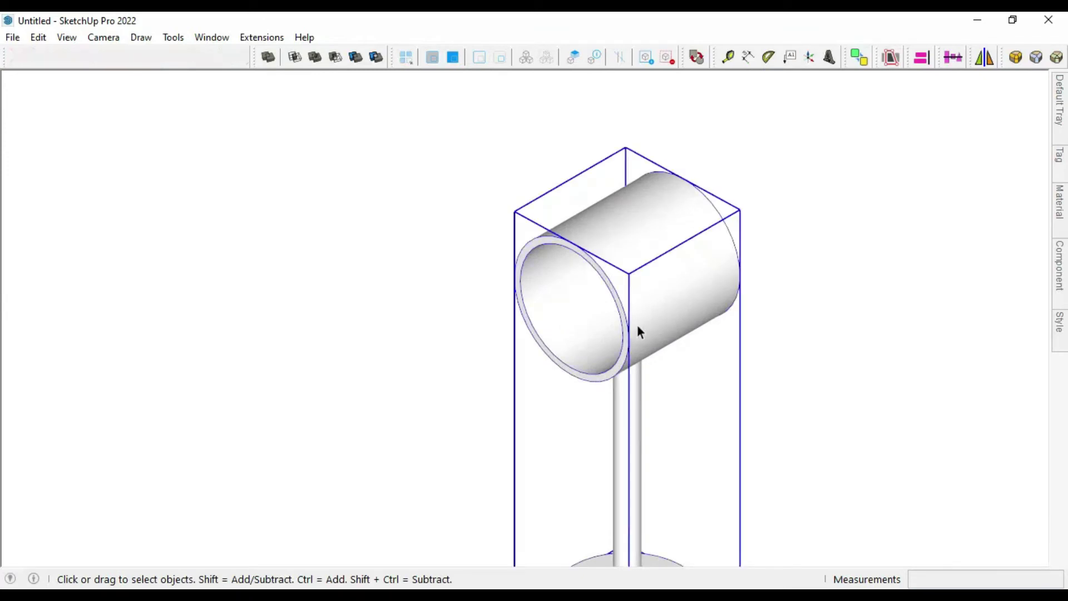
Inside the component, copy the ring tube 5 units to the side.
double_click(639, 309)
key(m)
key(ctrl)
click(749, 351)
click(828, 429)
text(5)
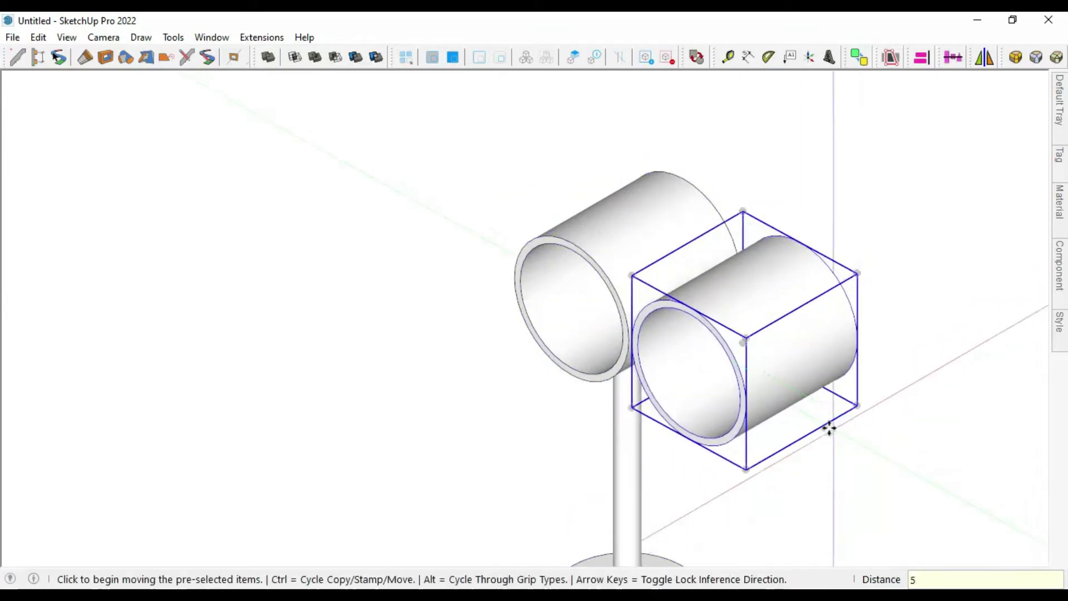
key(Return)
Close the copy's open end with a line, then delete its tube leaving a flat disk.
key(l)
click(738, 410)
key(space)
key(Delete)
click(693, 386)
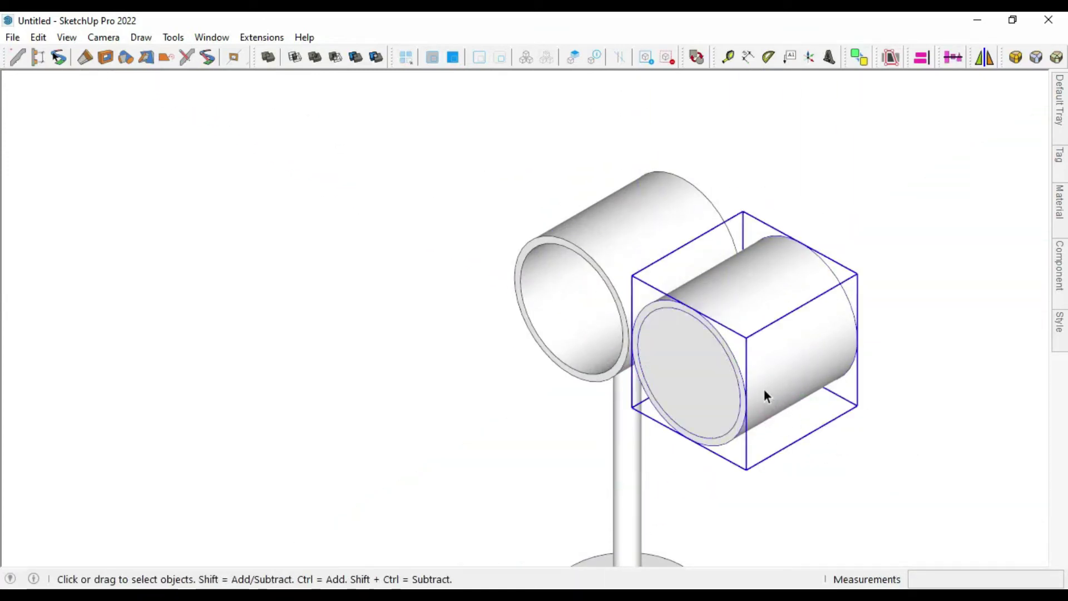
key(Delete)
scroll(690, 367, down, 3)
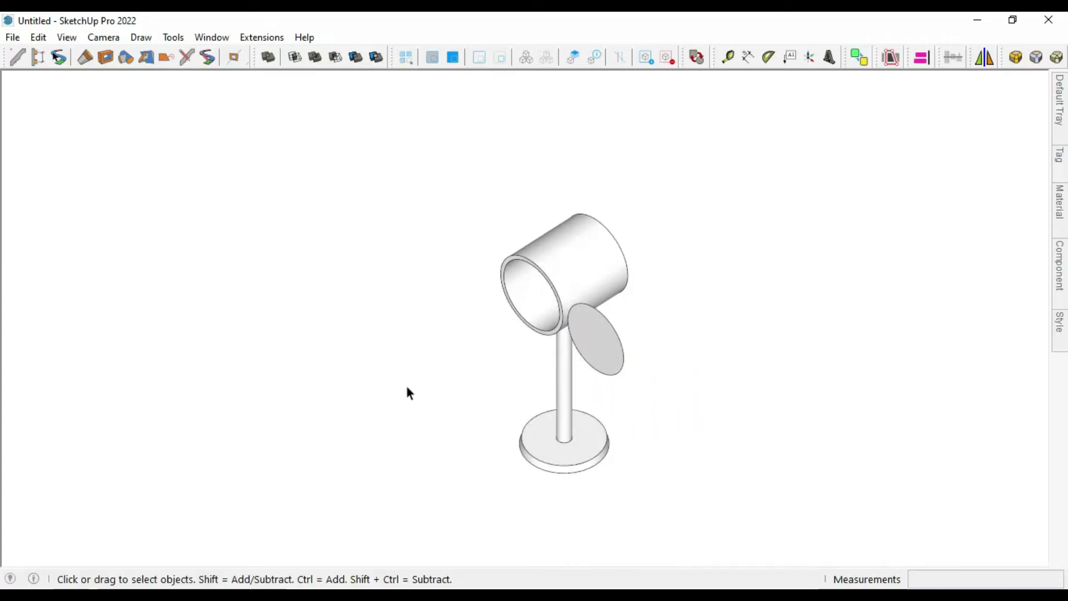
Create Profile_04 from the grey disk and add Component#2 as brackets at 100 cm spacing.
click(575, 342)
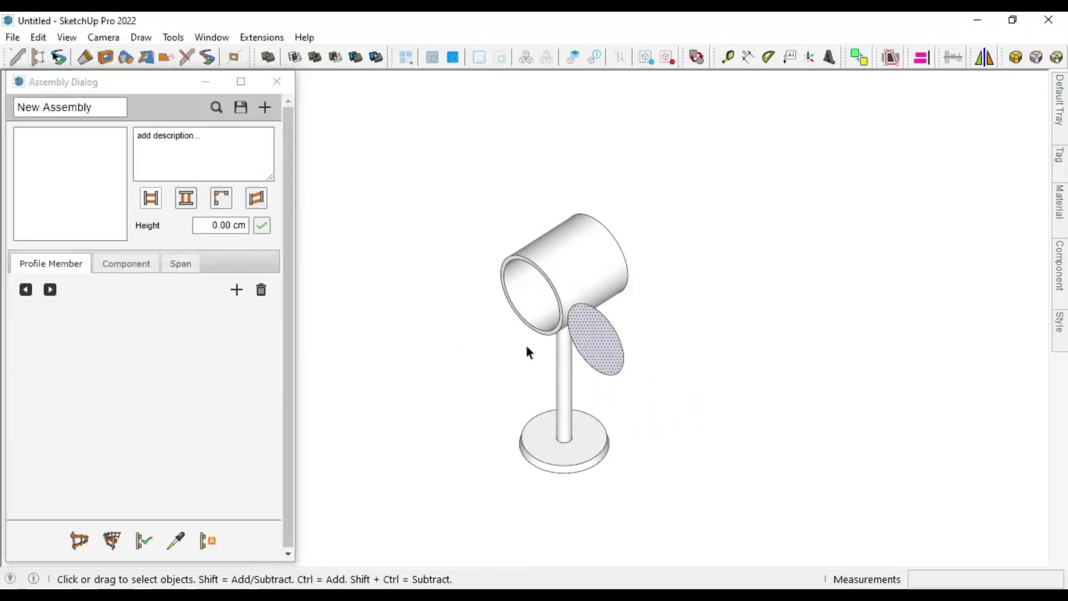
text(04)
key(Return)
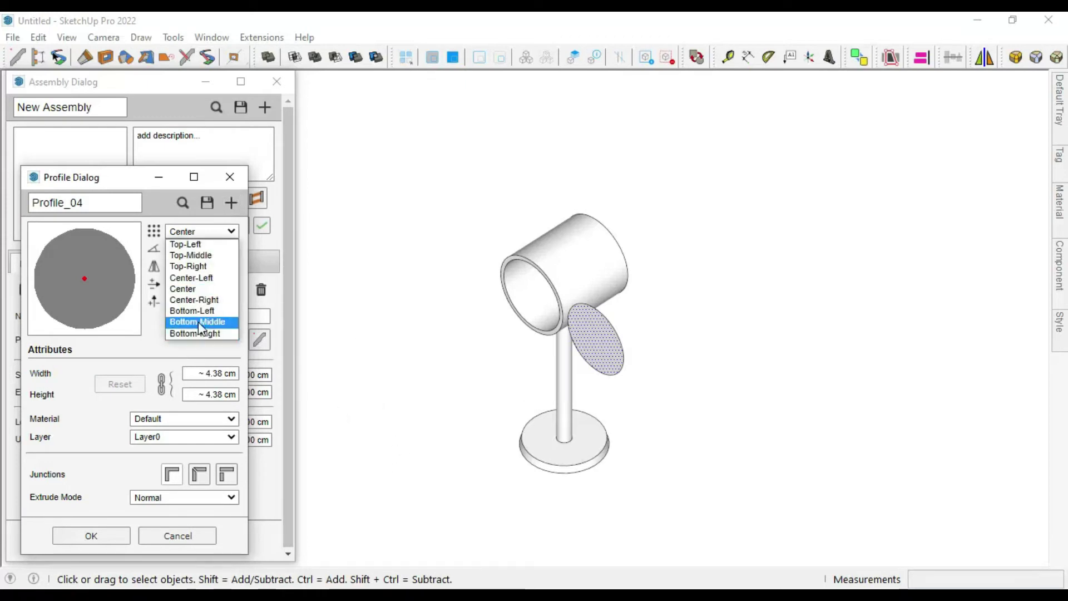
click(176, 536)
click(126, 264)
click(236, 289)
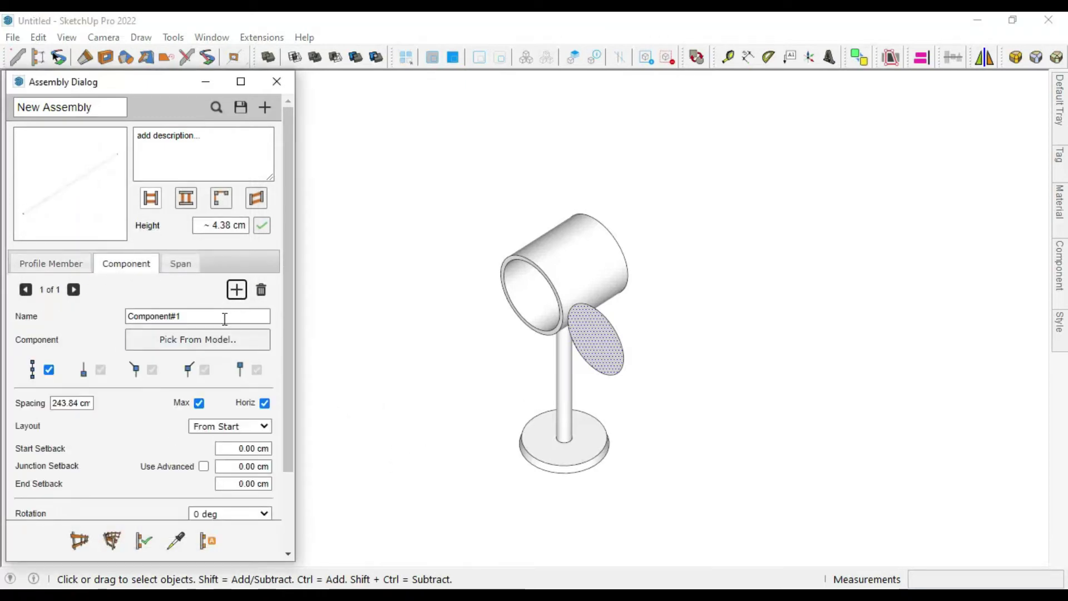
click(198, 339)
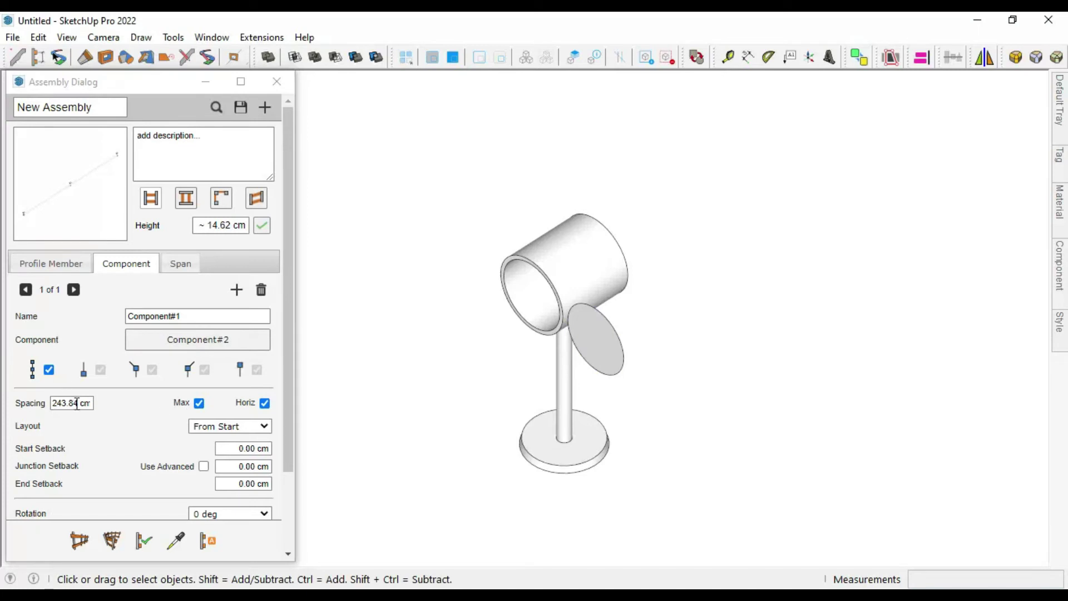
drag(77, 402, 61, 403)
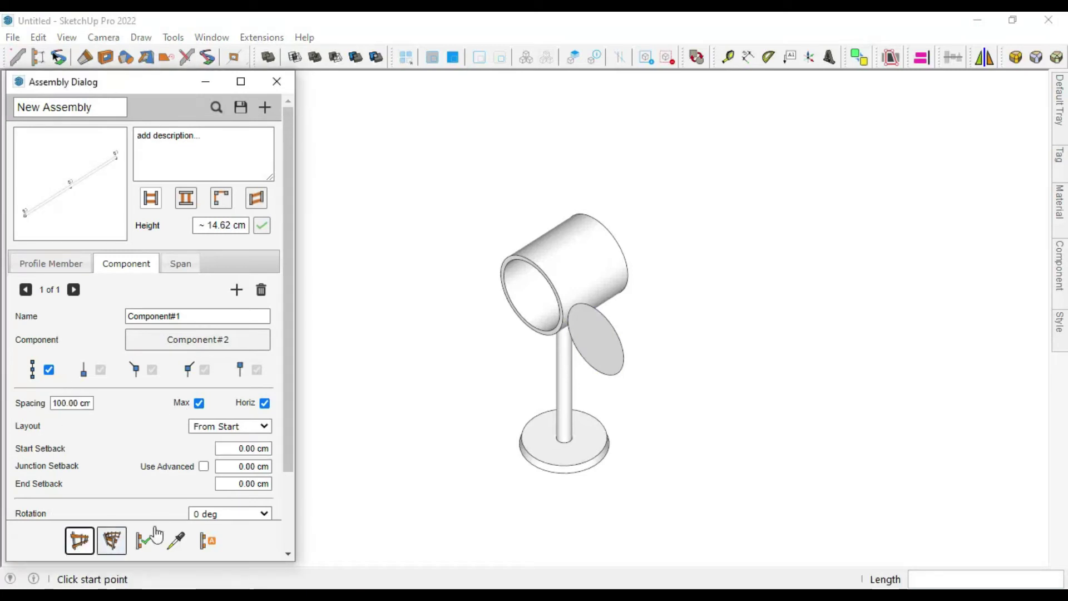
scroll(362, 414, down, 5)
Draw the Profile_04 rail along the counter's base.
click(442, 460)
key(Return)
scroll(436, 484, up, 3)
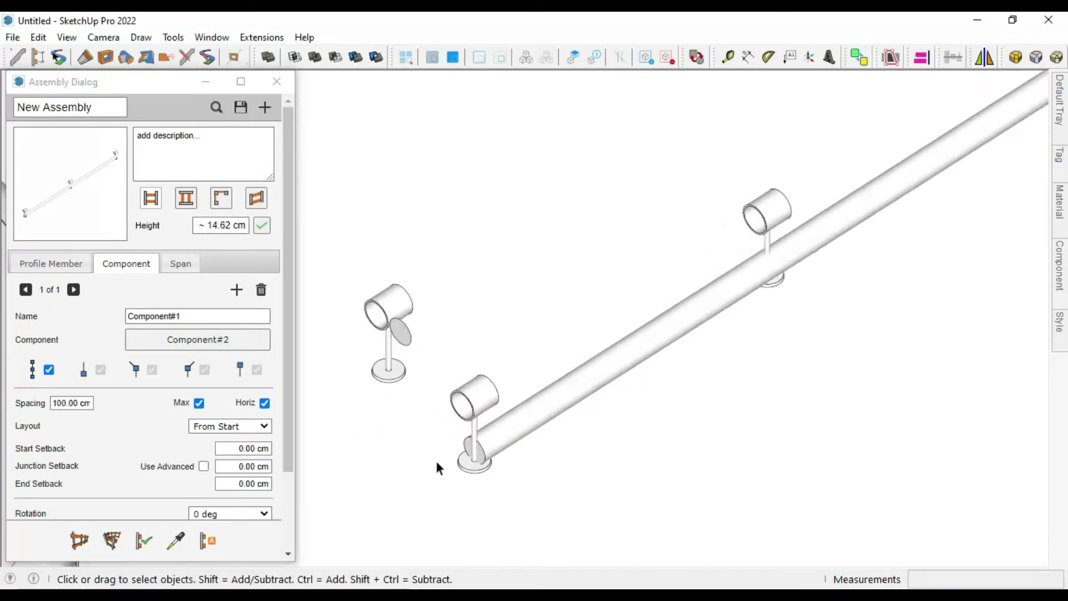
scroll(436, 484, up, 2)
click(51, 263)
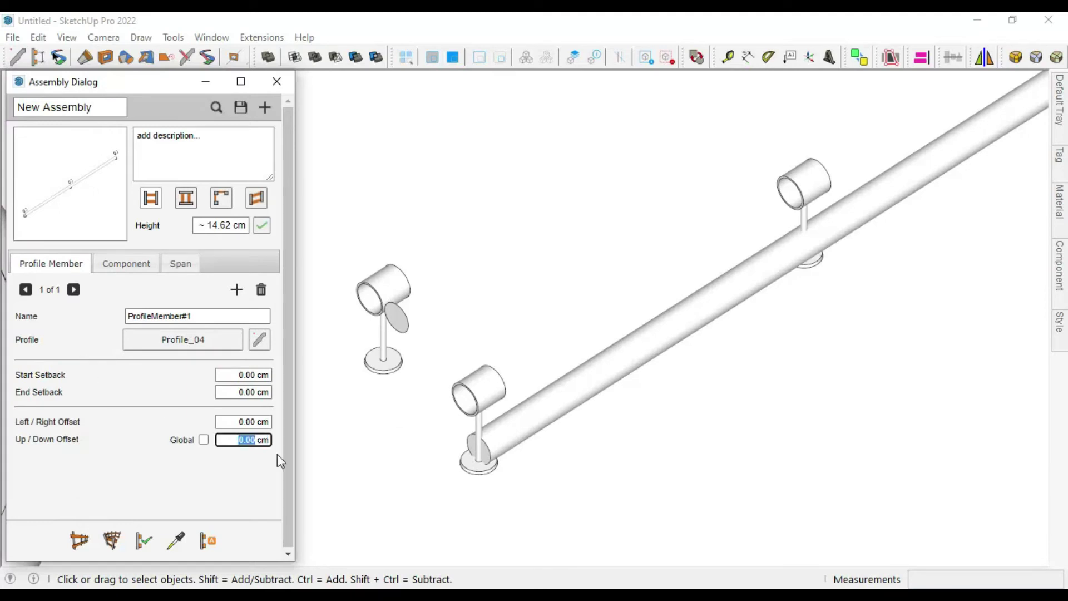
scroll(477, 453, up, 2)
scroll(541, 443, up, 2)
Measure from the bracket base and set the rail's up/down offset to 9 cm.
key(l)
click(494, 460)
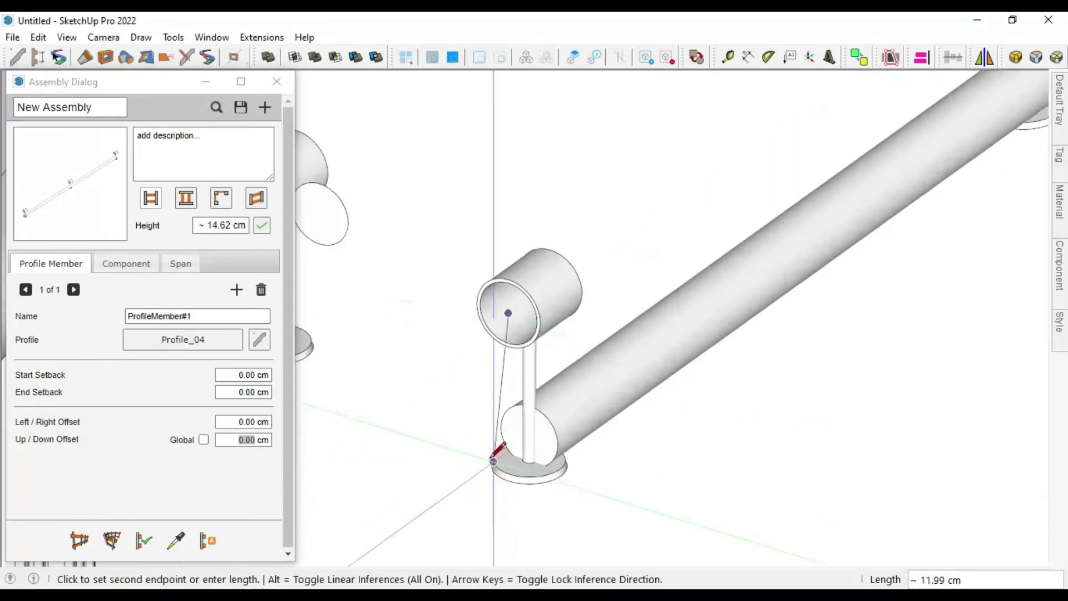
scroll(501, 462, up, 2)
scroll(562, 423, down, 2)
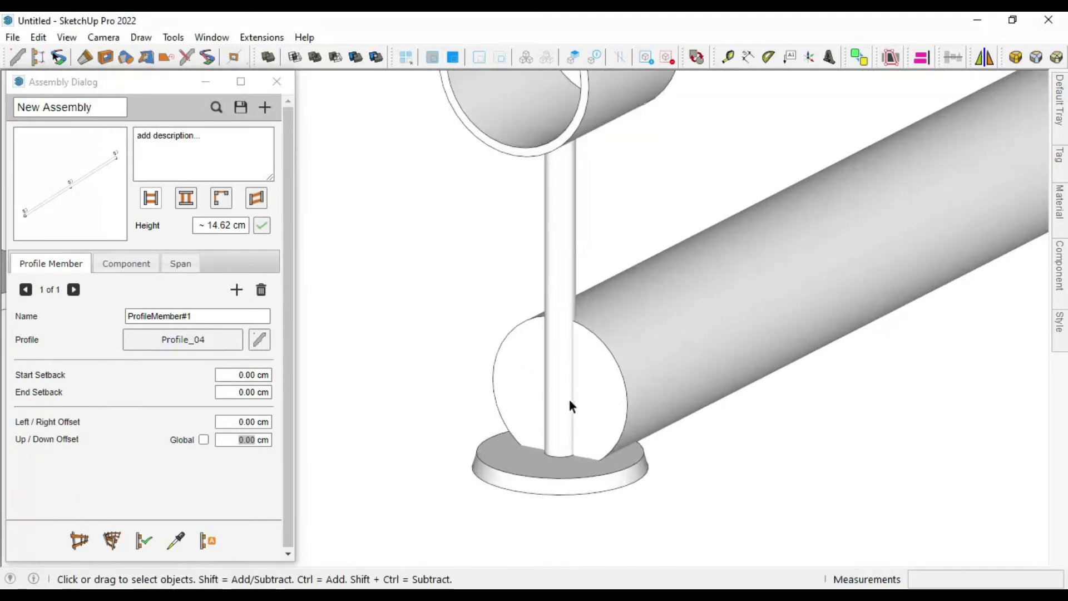
scroll(568, 396, down, 2)
click(248, 439)
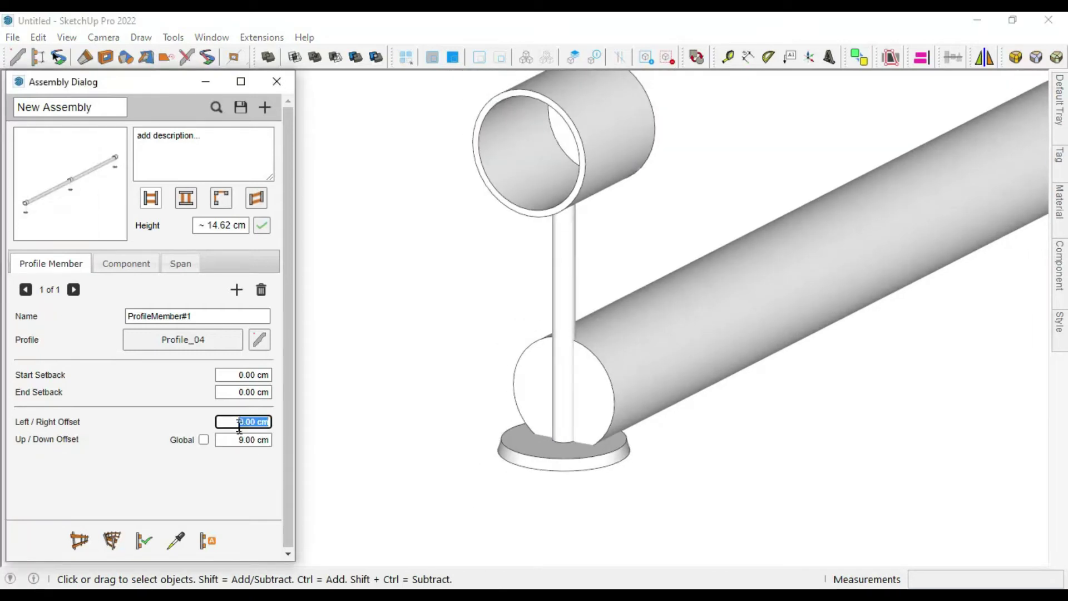
key(Return)
scroll(548, 181, up, 2)
scroll(548, 180, up, 3)
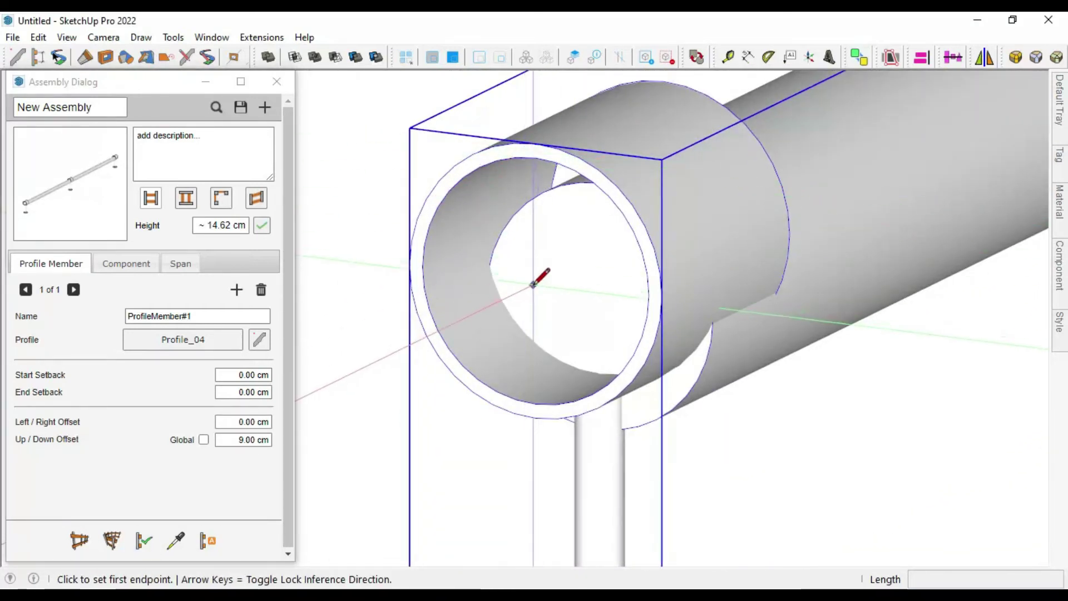
Measure to the bracket ring's centre and correct the rail's up/down offset to 10 cm.
click(535, 282)
middle_drag(687, 395, 615, 305)
key(space)
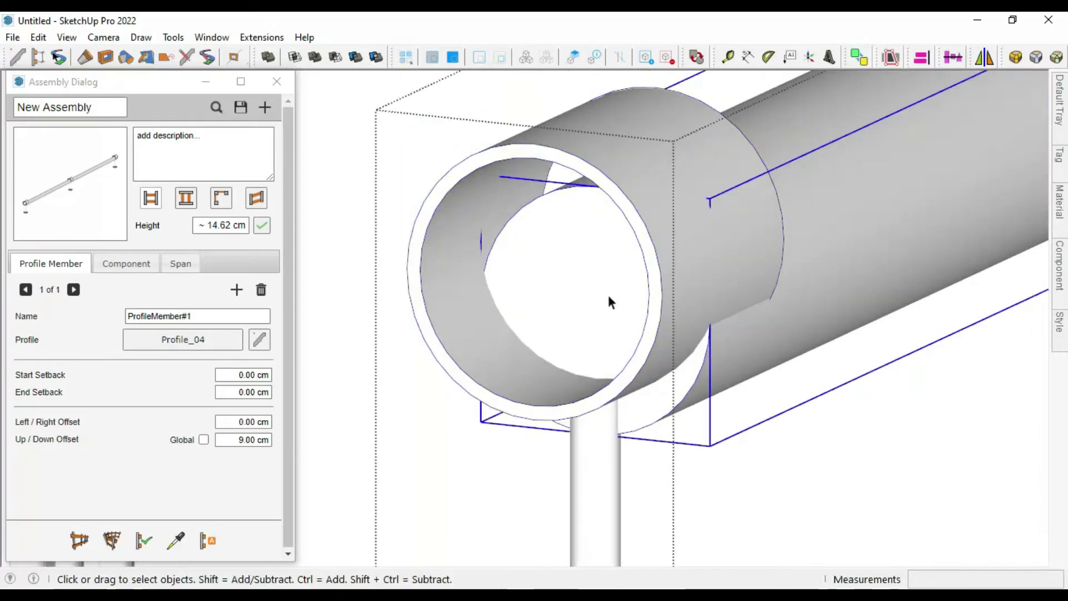
key(l)
click(579, 318)
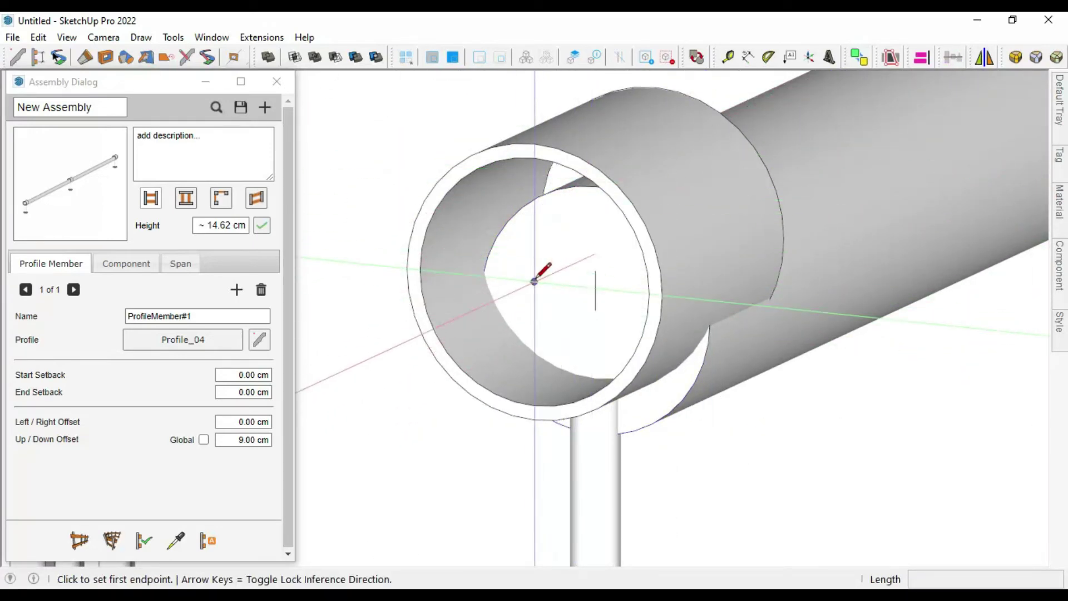
click(535, 282)
key(space)
text(10)
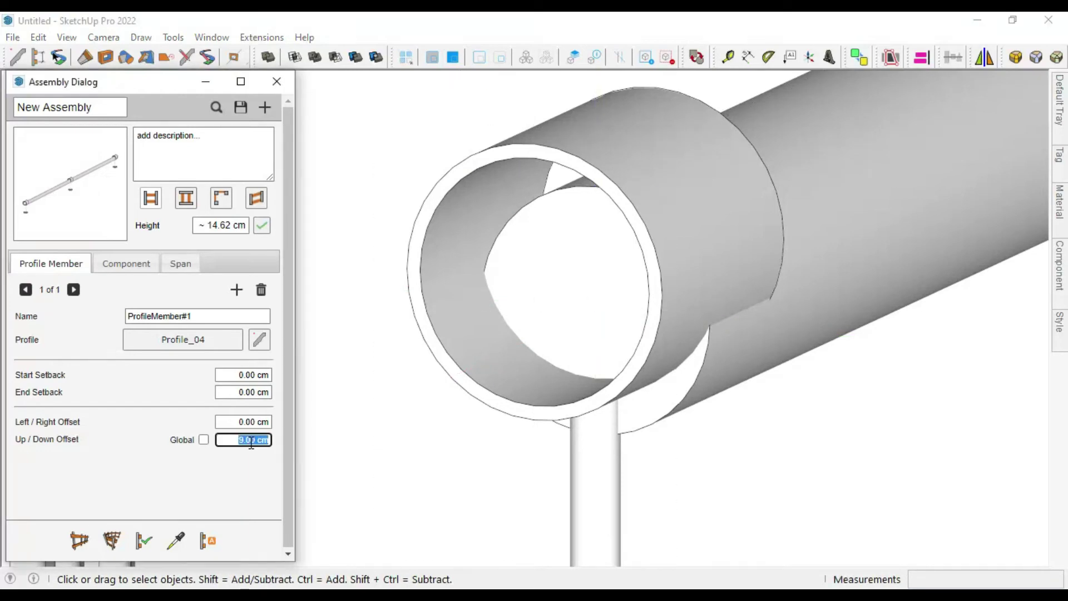
key(Return)
Set -15 cm setbacks at both rail ends so the tube threads the bracket sleeves.
scroll(508, 313, down, 5)
scroll(486, 380, up, 3)
scroll(485, 381, down, 3)
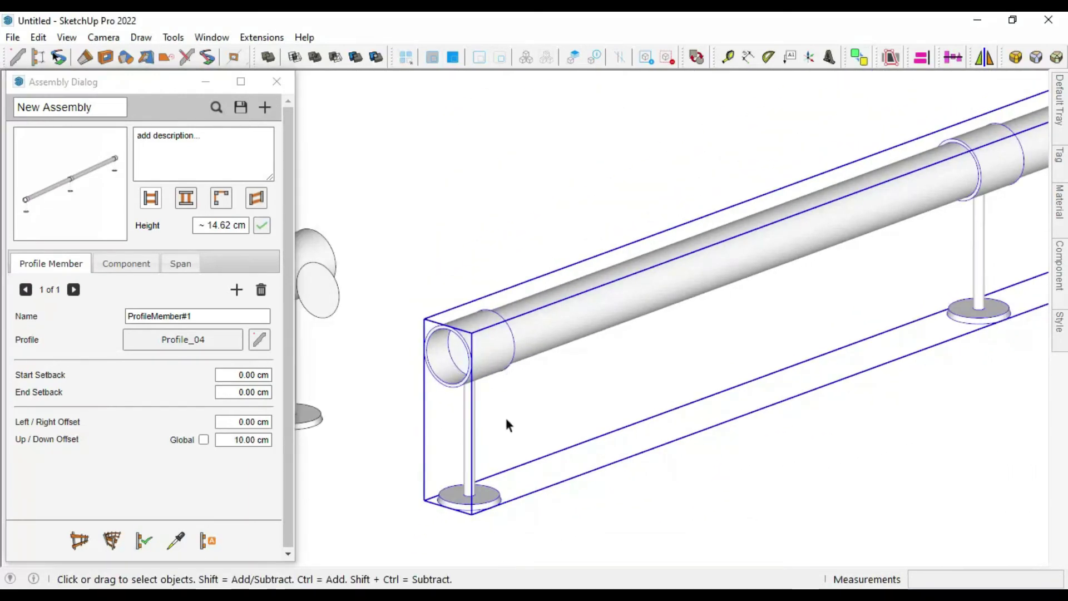
middle_drag(505, 415, 615, 317)
scroll(473, 384, up, 3)
click(252, 376)
text(-15)
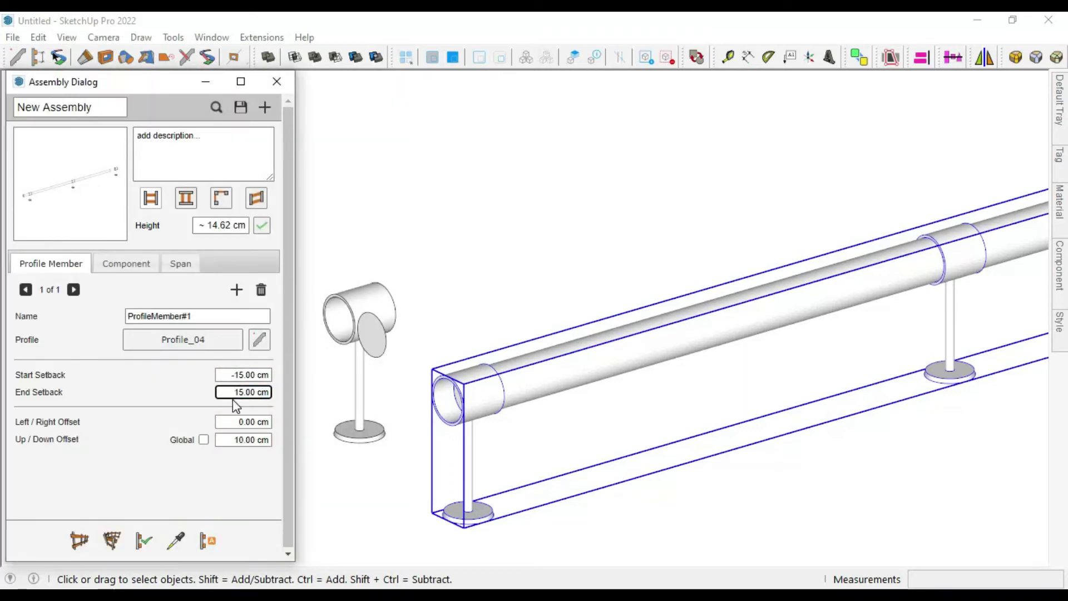
scroll(462, 428, down, 3)
middle_drag(431, 477, 513, 469)
scroll(832, 365, down, 5)
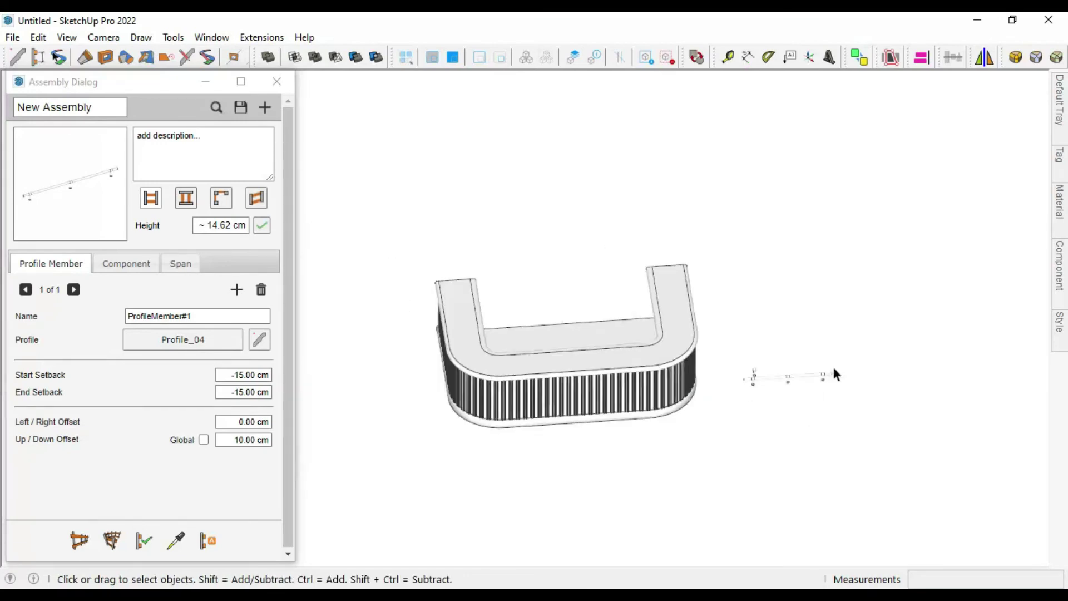
key(alt+Tab)
scroll(310, 384, down, 5)
key(alt+Tab)
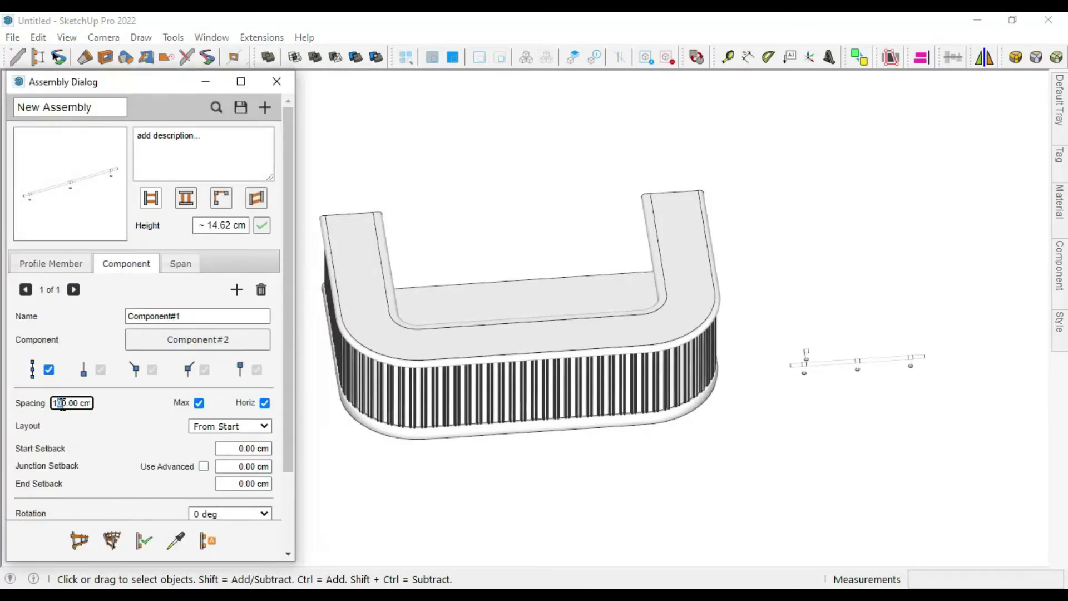
Trace foot rails with brackets every 150 cm along the U-counter's front and side base.
middle_drag(449, 447, 462, 439)
click(80, 540)
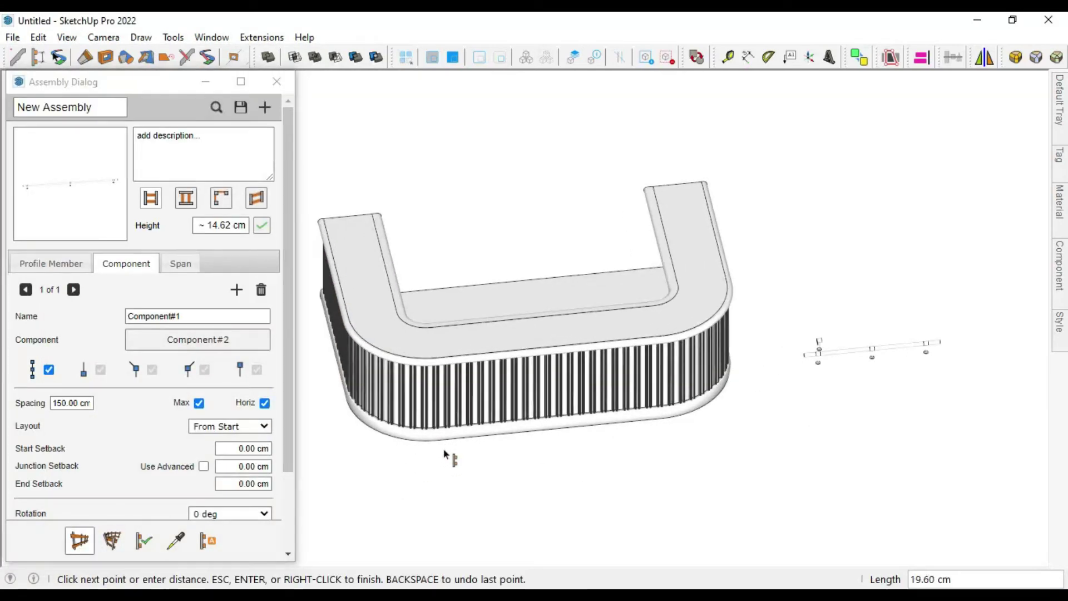
mouse_move(701, 430)
middle_down()
mouse_move(636, 443)
mouse_move(631, 496)
middle_up()
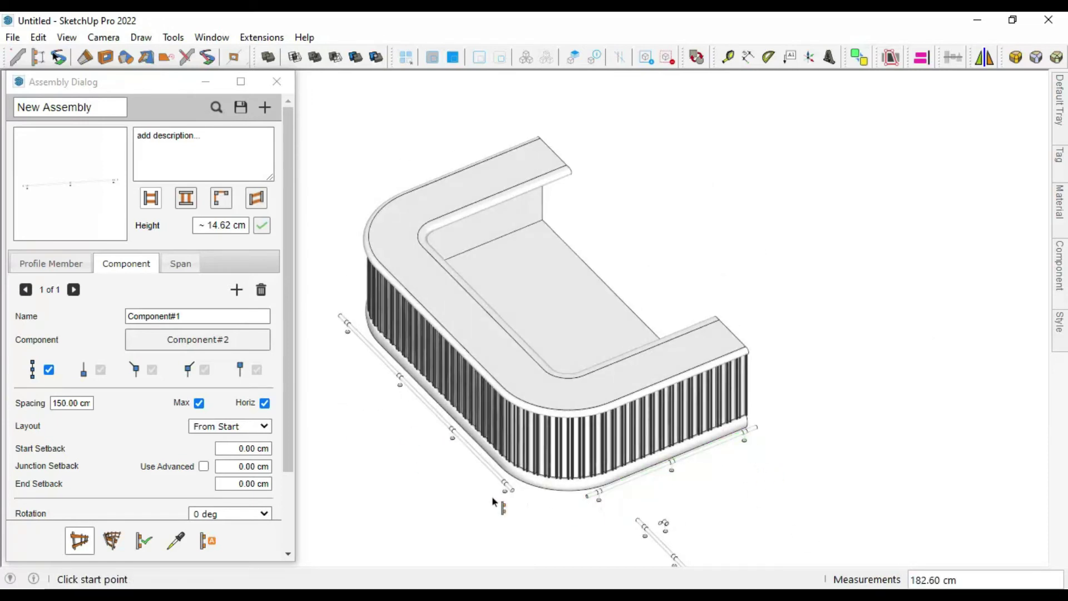
mouse_move(493, 501)
middle_down()
mouse_move(808, 381)
mouse_move(341, 369)
mouse_move(913, 285)
mouse_move(631, 433)
mouse_move(479, 369)
mouse_move(782, 369)
mouse_move(759, 393)
middle_up()
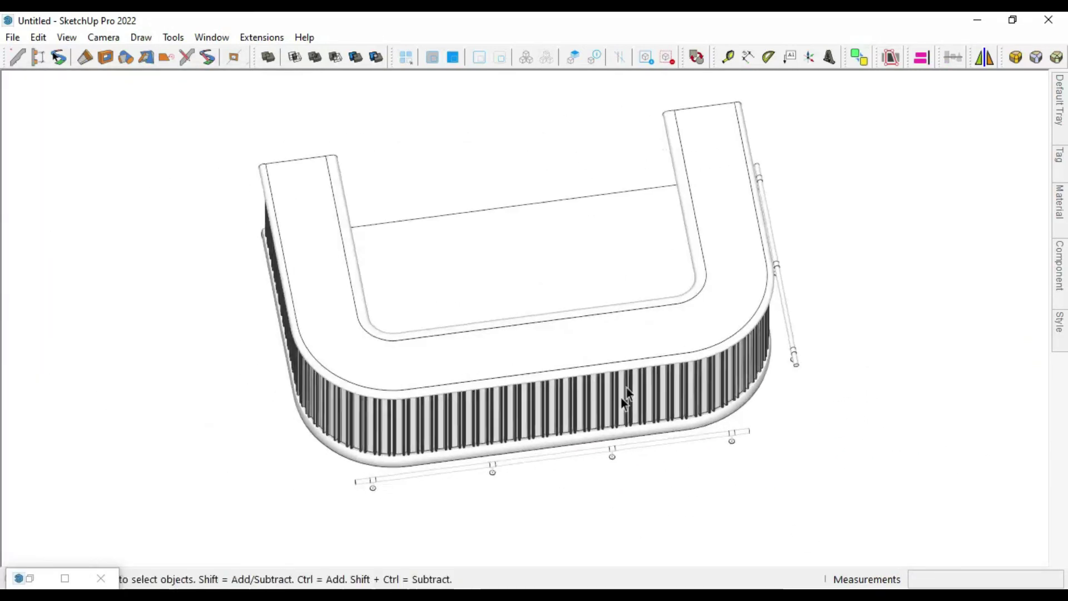
key(F2)
Mirror the side foot rail about the back edge's midpoint onto the counter's opposite side.
click(564, 439)
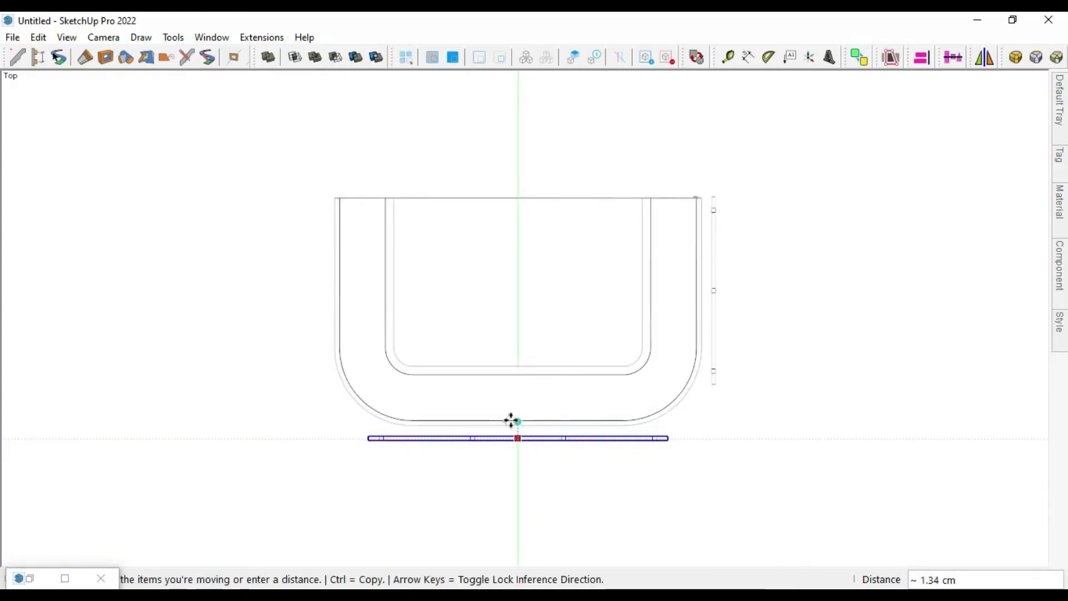
key(space)
click(714, 341)
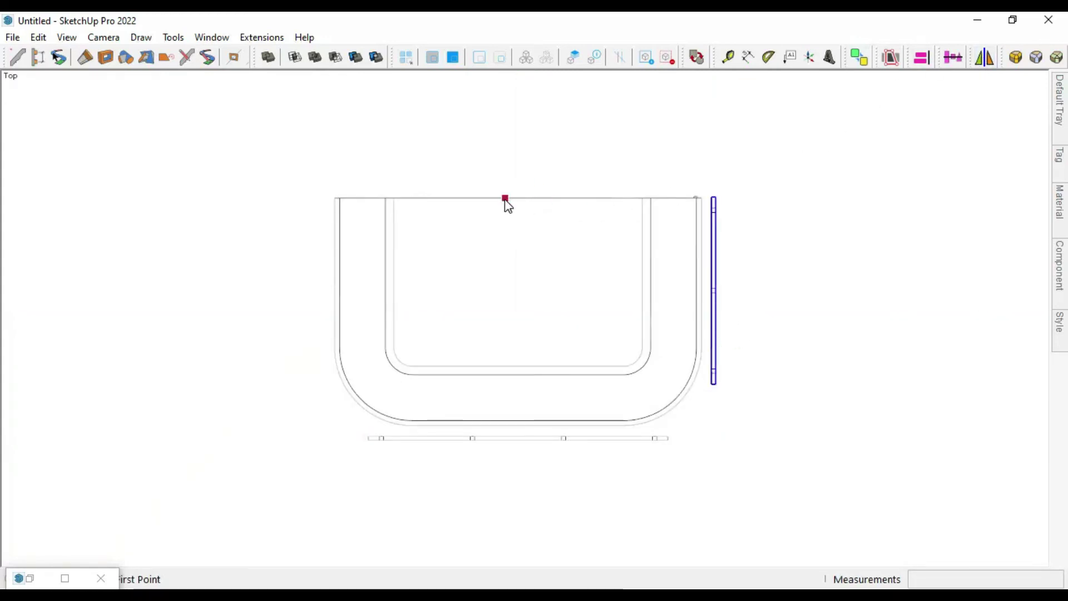
click(505, 198)
middle_drag(507, 206, 510, 275)
mouse_move(697, 410)
middle_down()
mouse_move(601, 374)
mouse_move(803, 327)
mouse_move(686, 351)
mouse_move(382, 476)
middle_up()
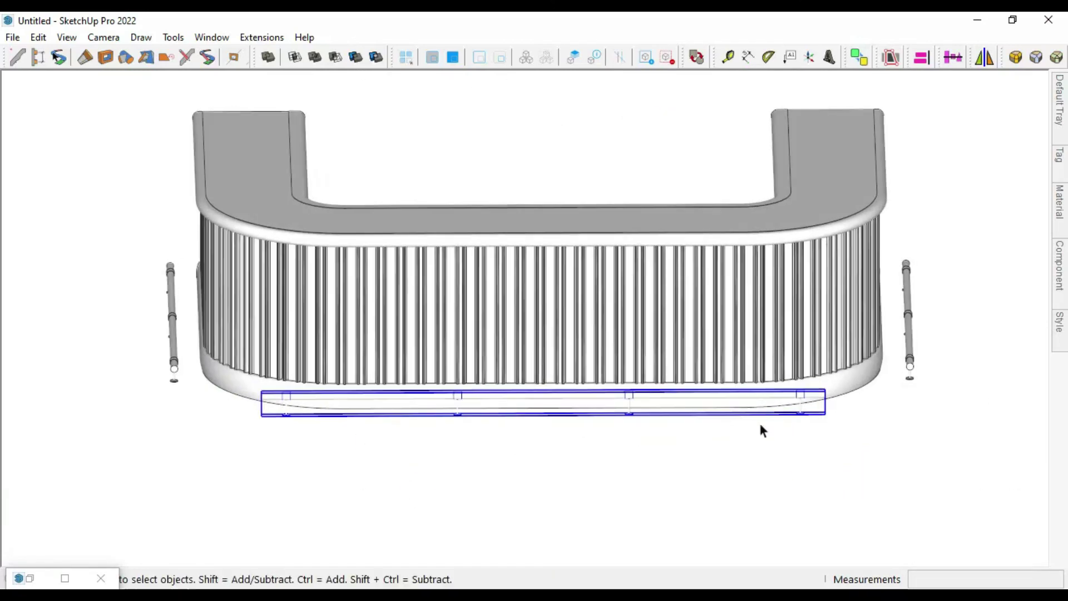
mouse_move(539, 446)
middle_down()
mouse_move(405, 472)
mouse_move(415, 477)
middle_up()
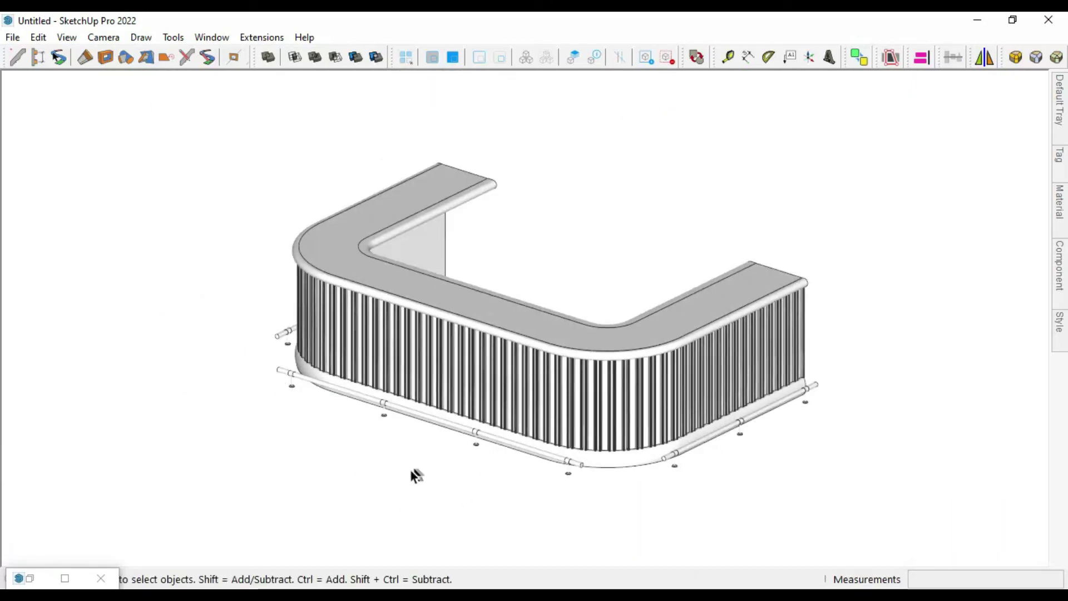
Dismiss the save-assembly prompt and paste a stool below the front rail in Top view.
click(552, 346)
key(F2)
key(ctrl+v)
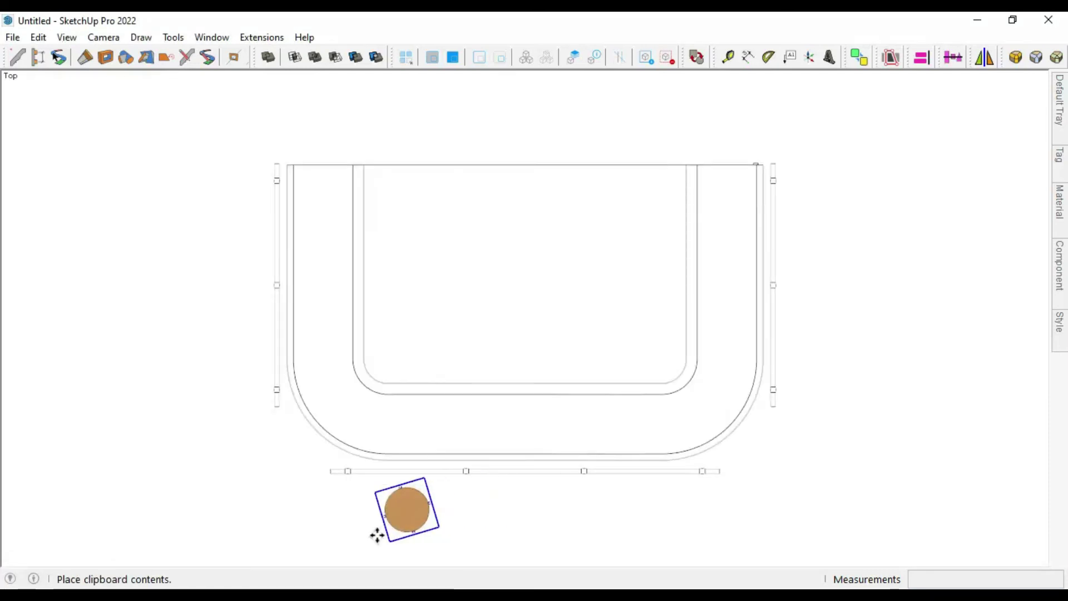
click(360, 533)
Copy the stool along the counter front with /4 to make five evenly spaced stools.
key(m)
scroll(448, 512, up, 2)
click(452, 498)
key(ctrl)
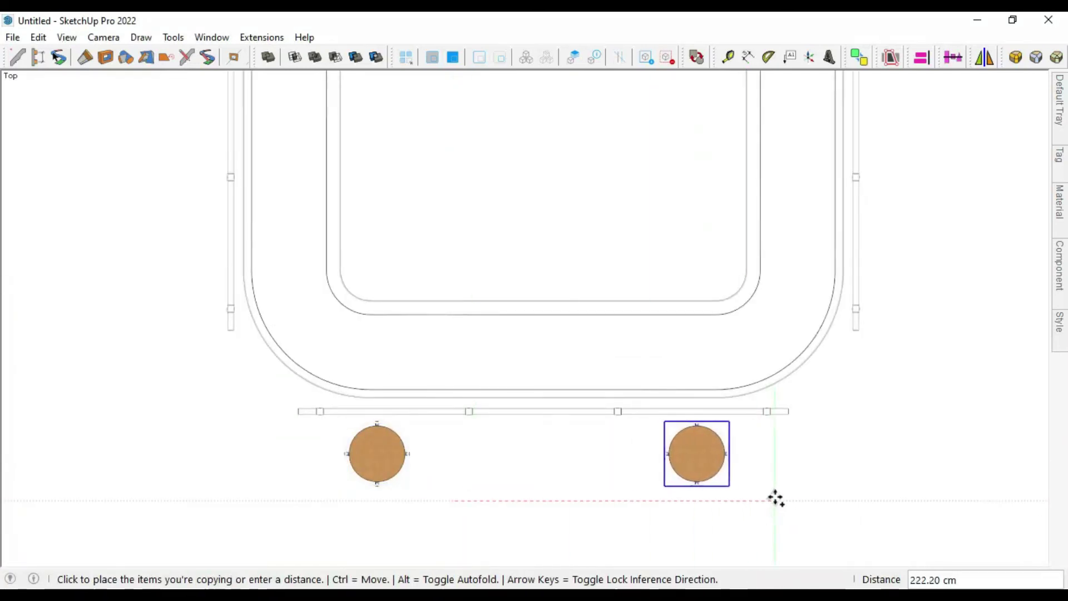
text(/4)
key(Return)
key(space)
mouse_move(790, 504)
middle_down()
mouse_move(639, 389)
mouse_move(855, 395)
mouse_move(726, 412)
middle_up()
scroll(219, 508, down, 2)
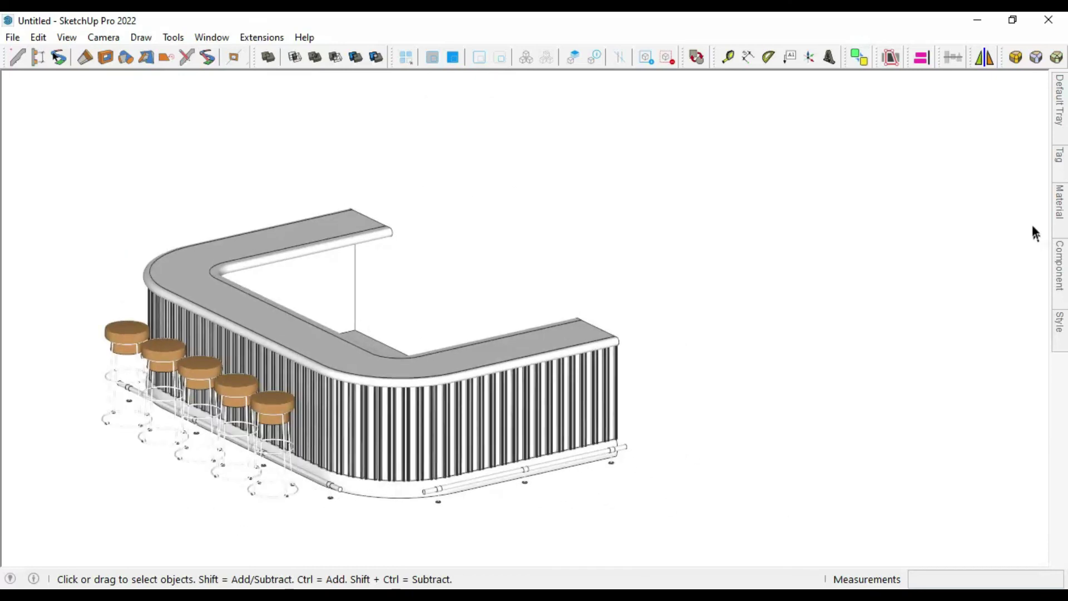
click(1058, 214)
Create a red material and paint the counter's fluted slats with it.
scroll(429, 464, up, 2)
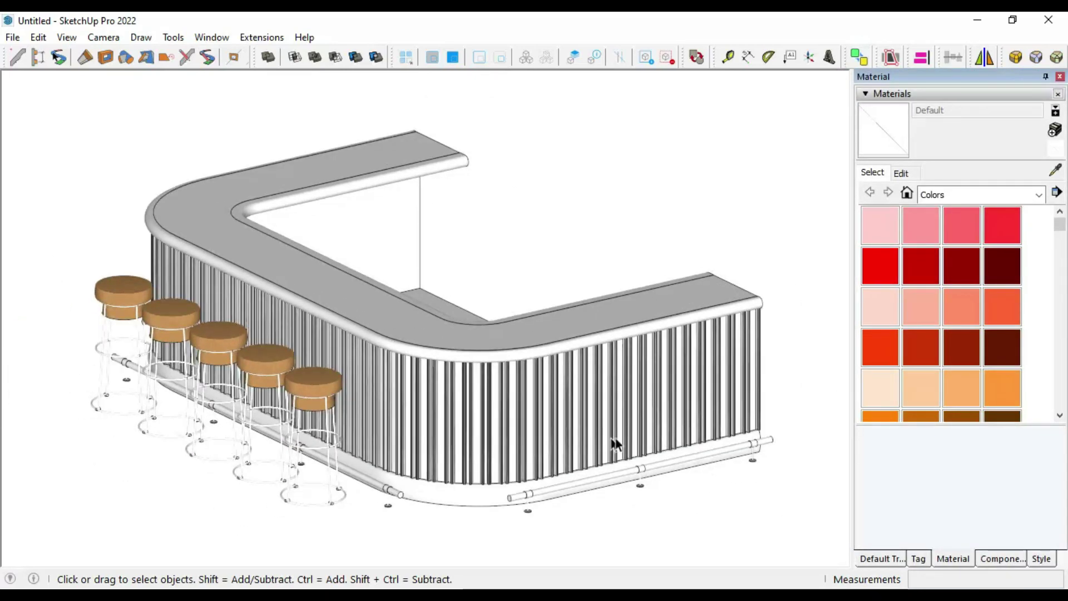
click(1055, 131)
text(233)
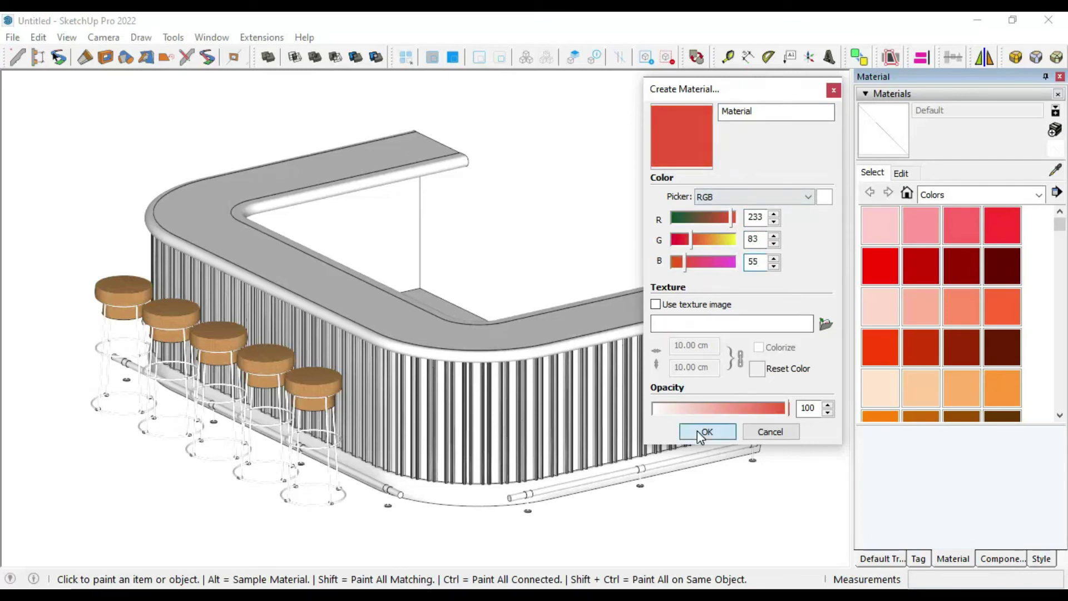
click(704, 432)
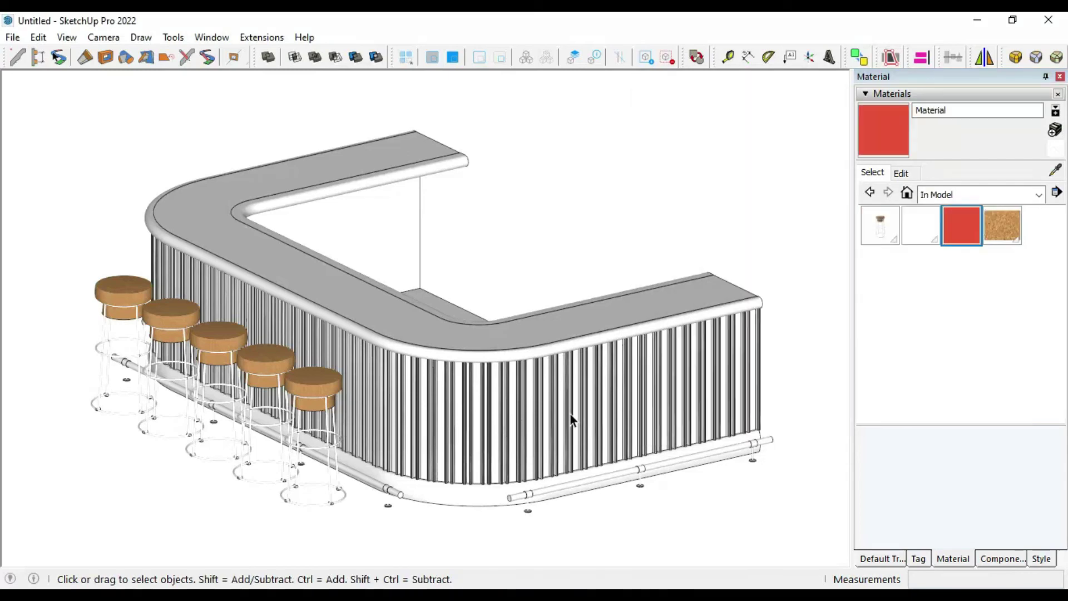
double_click(576, 412)
key(b)
click(579, 409)
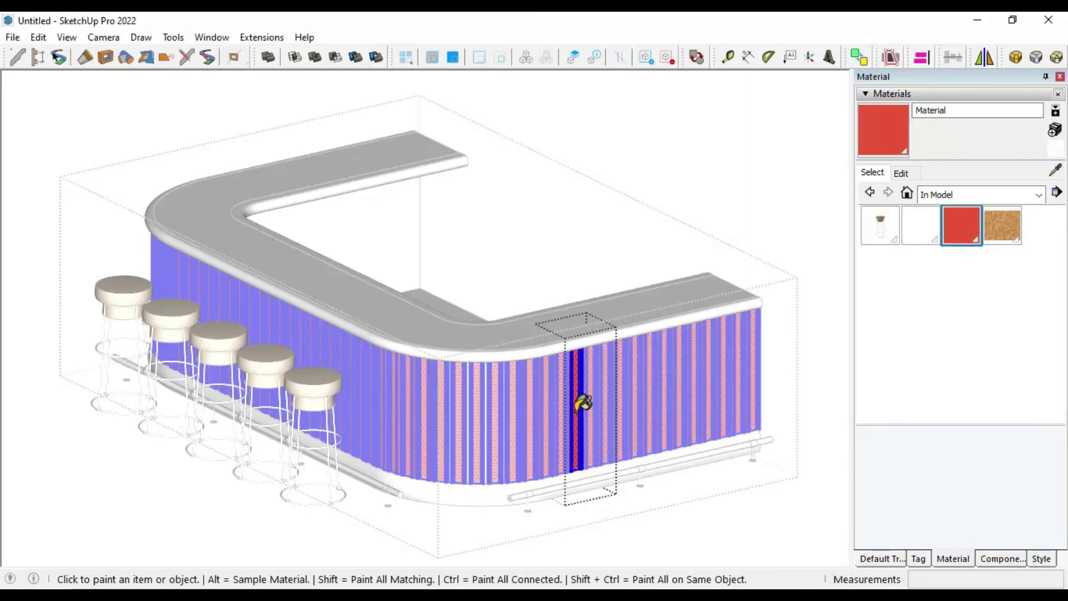
key(space)
click(802, 488)
scroll(487, 424, up, 5)
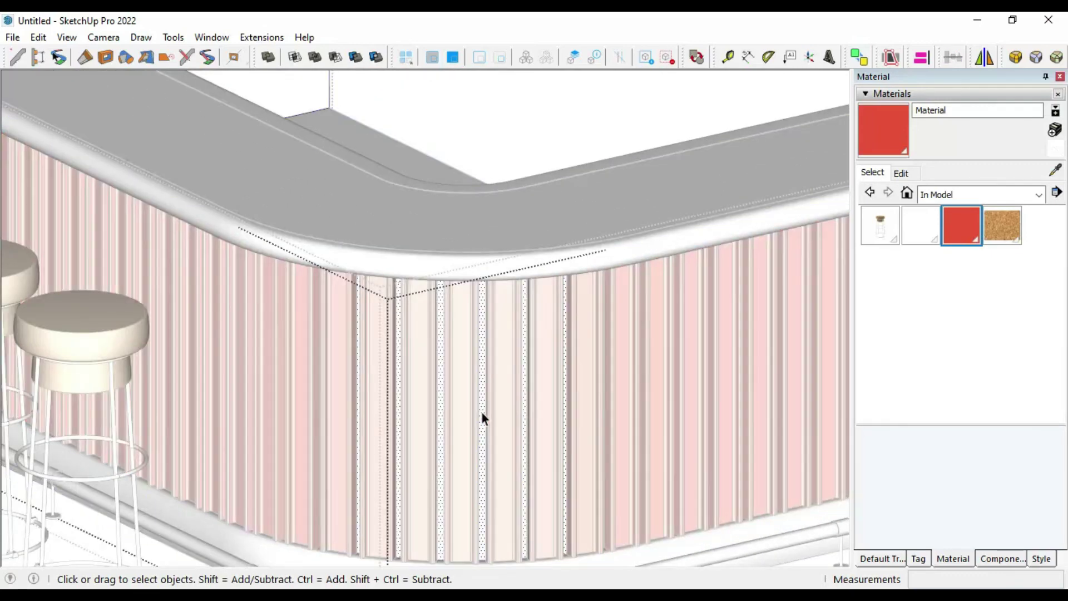
scroll(482, 412, down, 1)
scroll(482, 413, down, 3)
scroll(488, 430, down, 3)
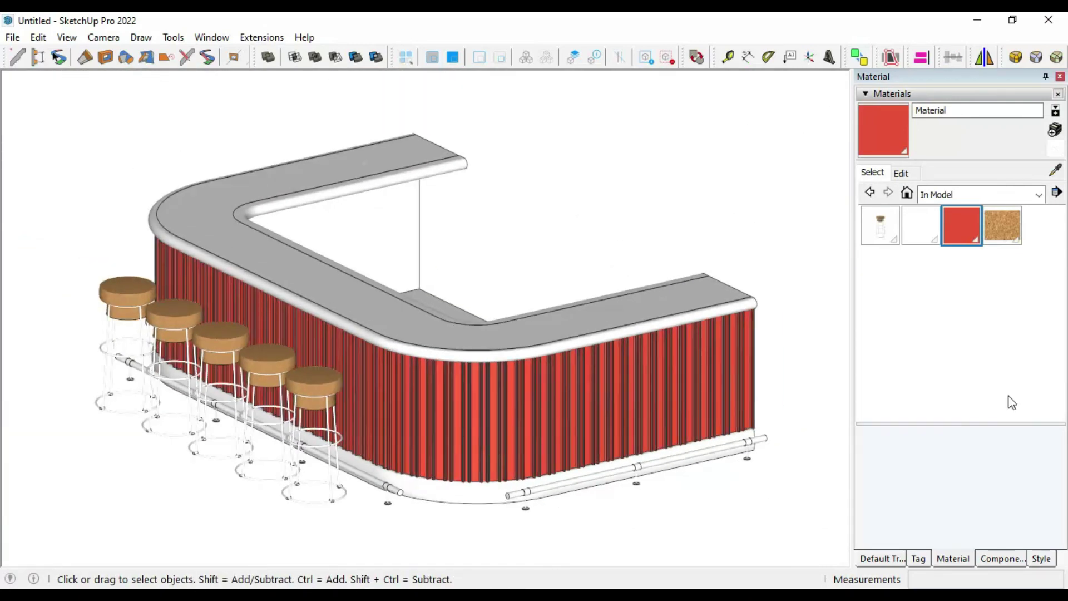
Create yellow Material1 (RGB 255, 206, 55) and select the counter top and foot rail.
click(1055, 129)
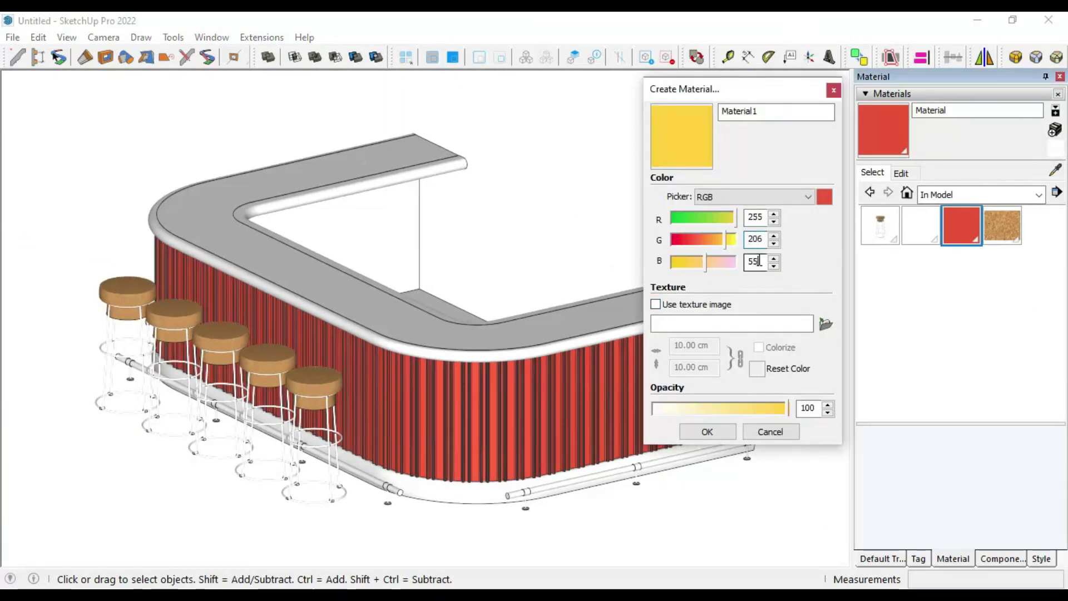
click(707, 431)
triple_click(545, 346)
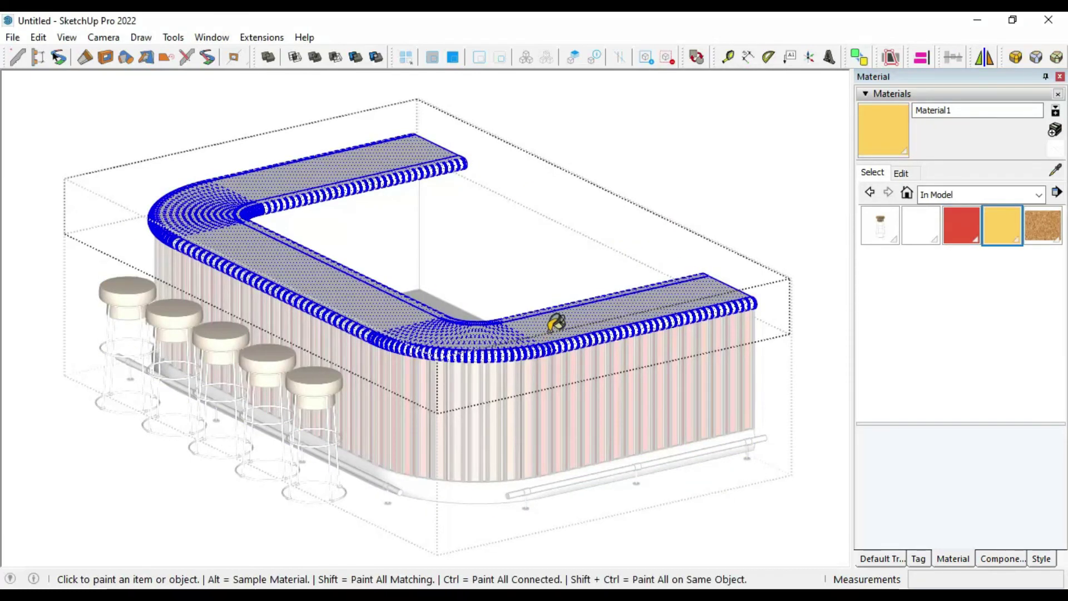
key(space)
click(616, 530)
triple_click(462, 496)
key(b)
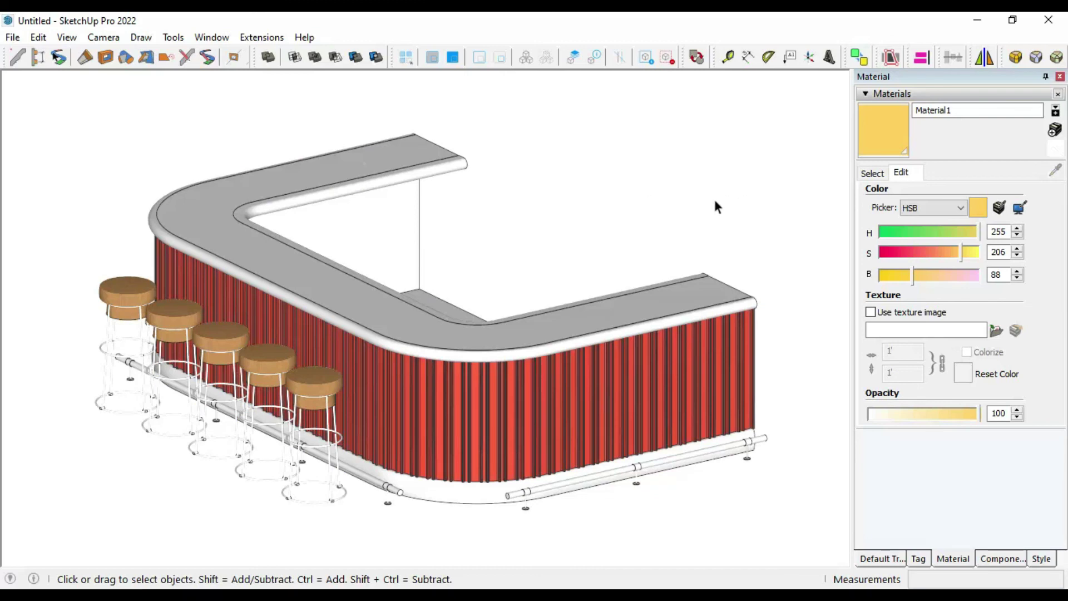
Recolour Material1 to peach and paint the counter top with it.
click(1055, 130)
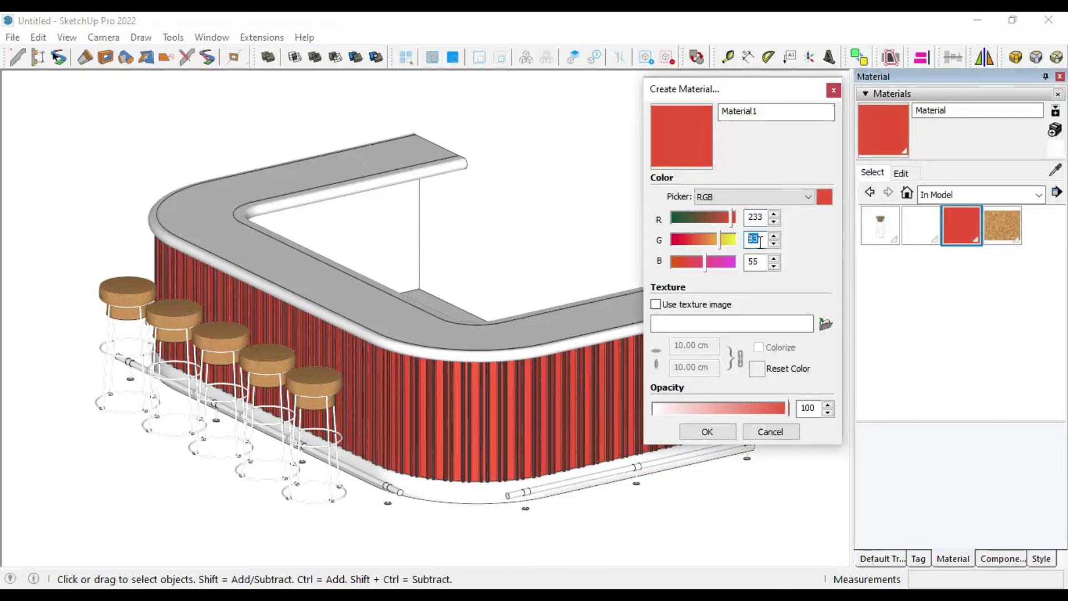
text(8)
click(707, 432)
key(space)
double_click(482, 346)
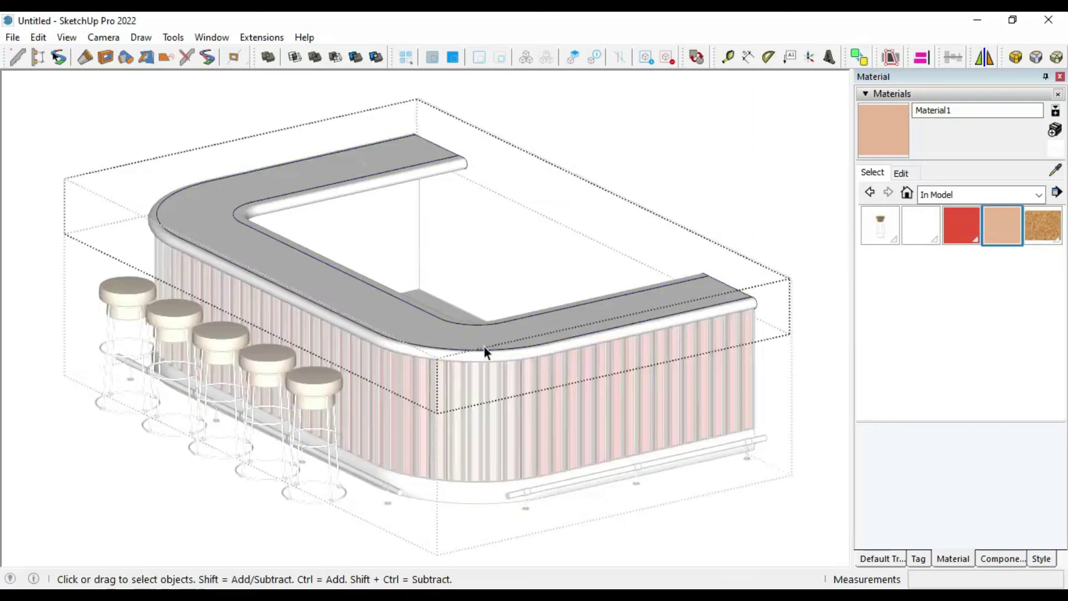
triple_click(483, 345)
key(b)
key(space)
click(477, 490)
Paint the foot rails peach and orbit to the opposite side of the bar.
key(b)
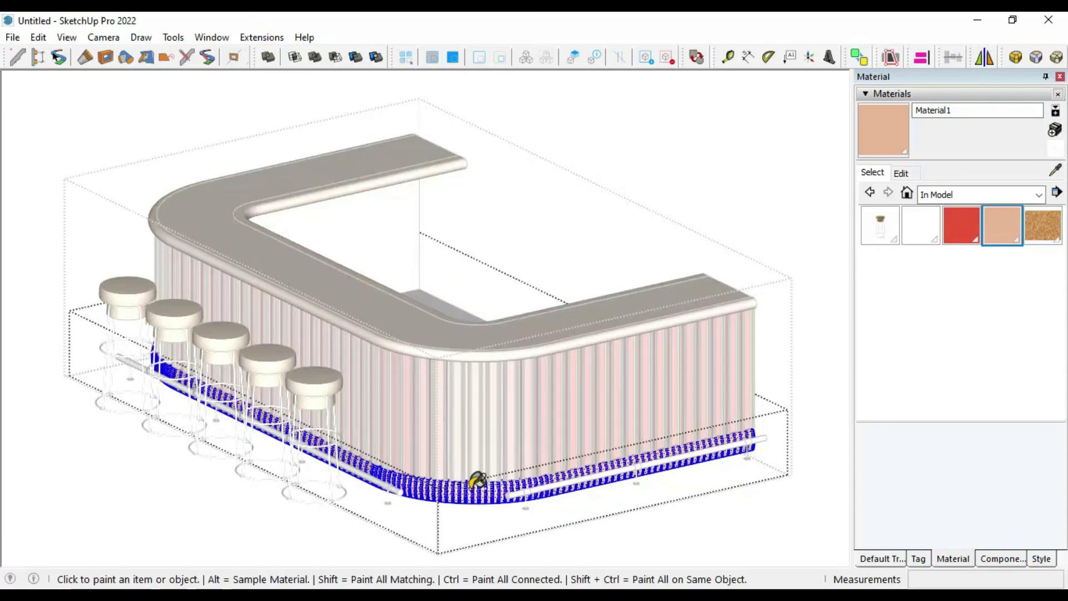
key(space)
click(573, 495)
double_click(659, 470)
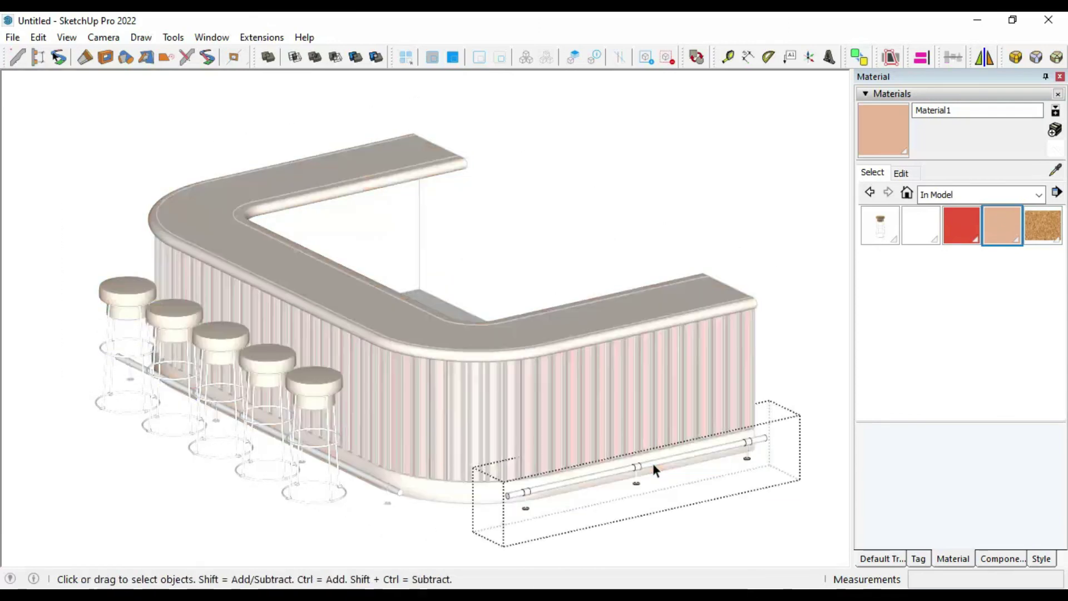
click(693, 506)
key(b)
mouse_move(476, 460)
middle_down()
mouse_move(230, 368)
mouse_move(361, 423)
mouse_move(392, 459)
middle_up()
scroll(362, 423, down, 3)
scroll(503, 447, up, 5)
Paint one stool's leg frame dark grey with Color M06 from the Colors library.
double_click(503, 447)
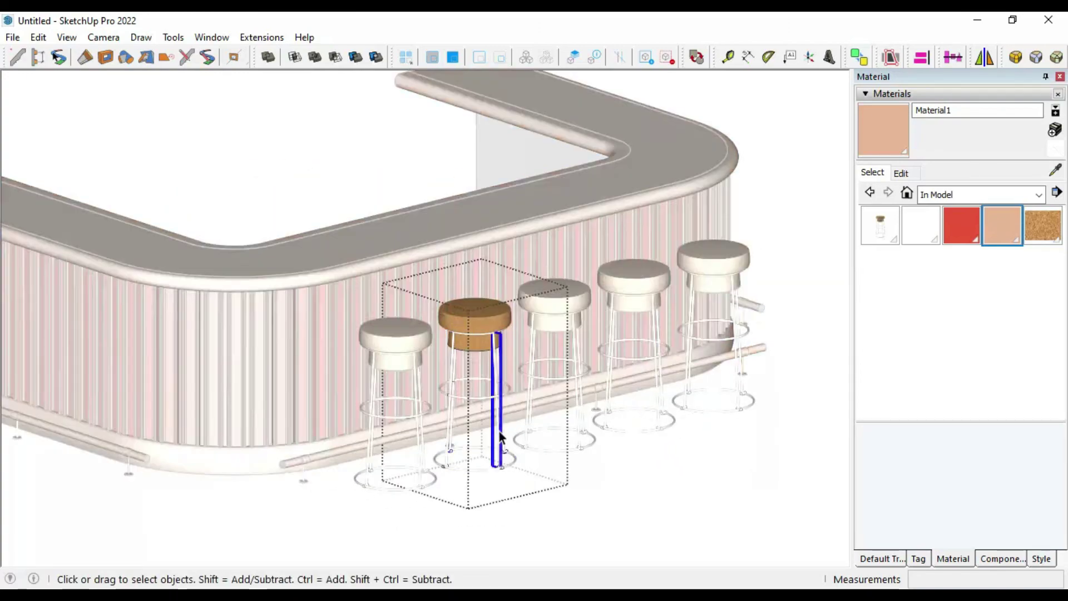
middle_drag(503, 447, 468, 423)
scroll(468, 423, up, 5)
mouse_move(356, 289)
middle_down()
mouse_move(295, 544)
mouse_move(319, 519)
middle_up()
scroll(319, 518, down, 3)
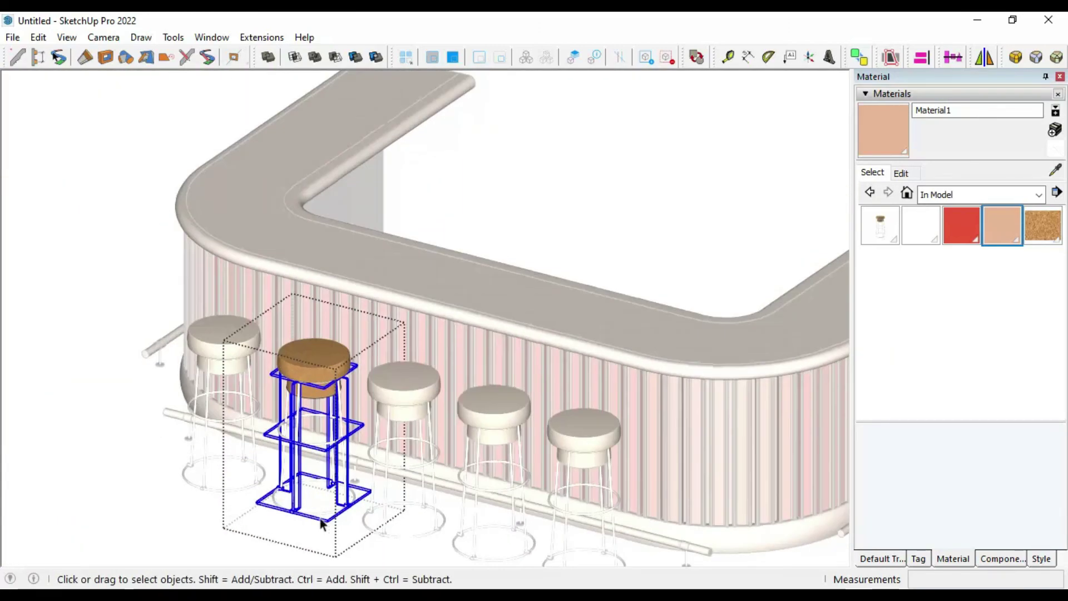
scroll(320, 518, up, 5)
click(979, 194)
click(923, 308)
scroll(976, 280, down, 5)
click(976, 279)
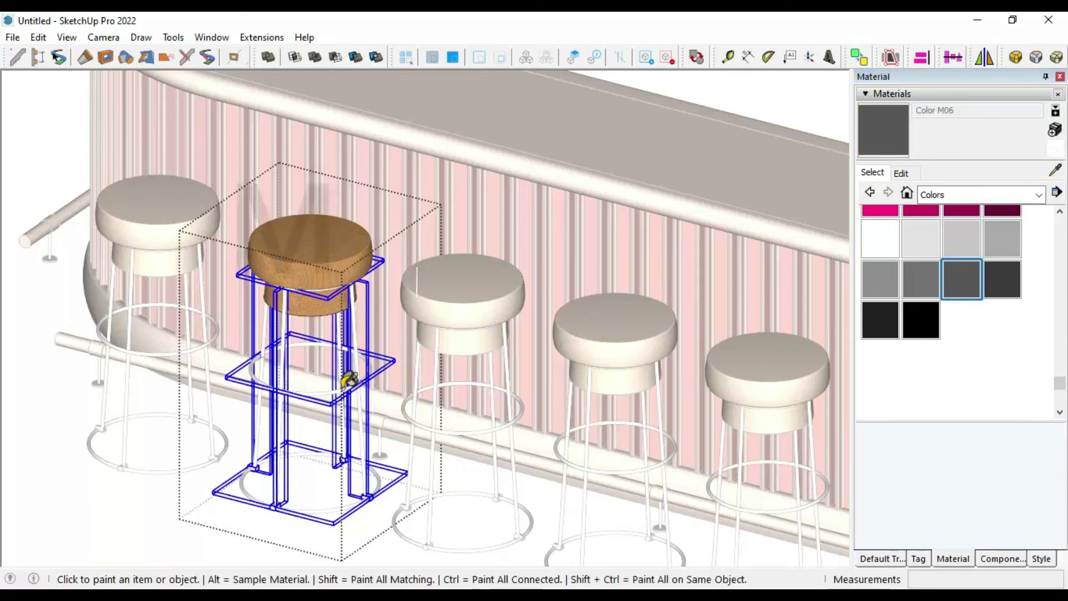
click(346, 376)
Give the remaining stools the same dark grey legs and orbit to review the bar.
scroll(417, 377, up, 4)
scroll(419, 375, up, 2)
key(space)
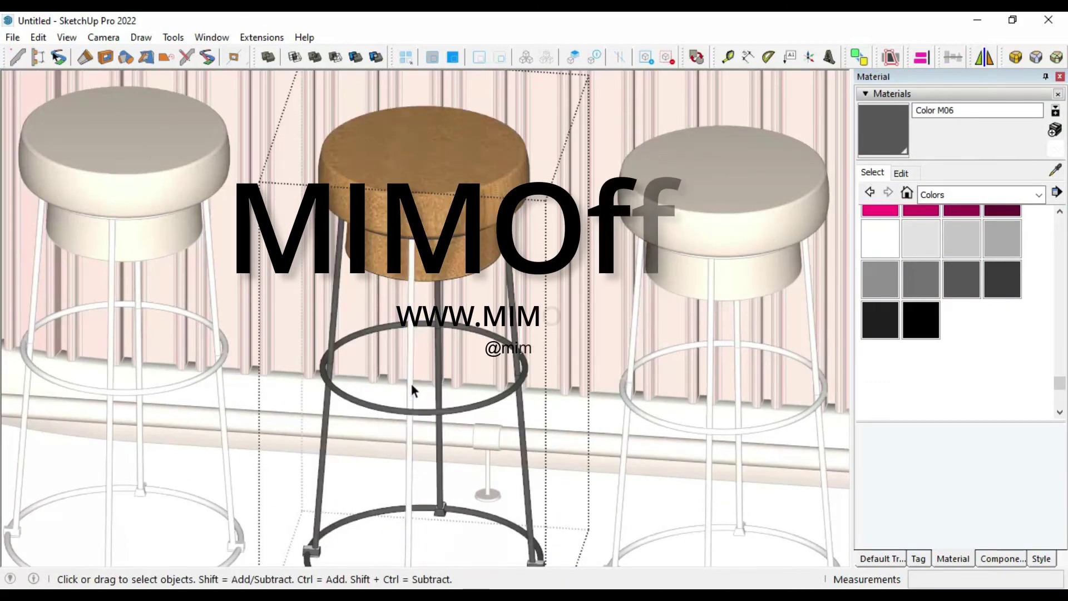
middle_drag(409, 382, 294, 423)
click(307, 381)
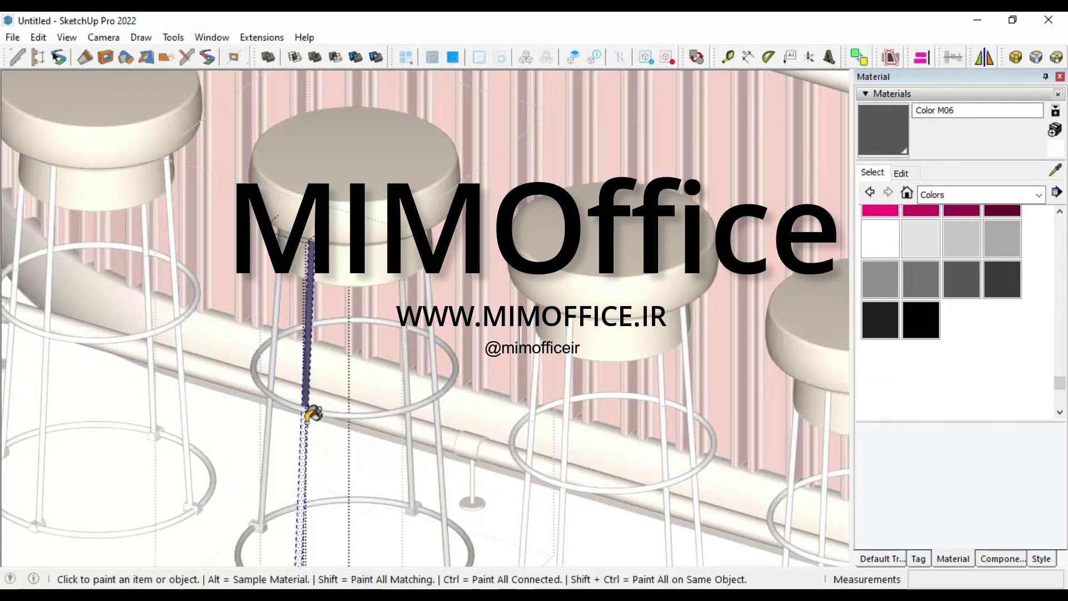
key(space)
scroll(222, 509, down, 5)
scroll(222, 509, down, 3)
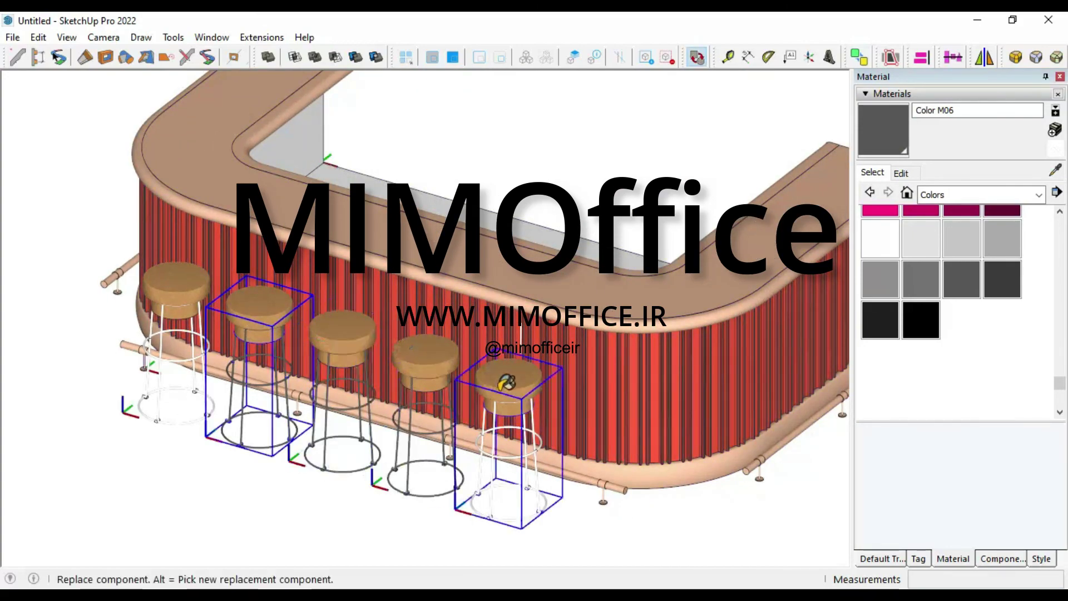
mouse_move(327, 509)
middle_down()
mouse_move(512, 445)
mouse_move(3, 106)
middle_up()
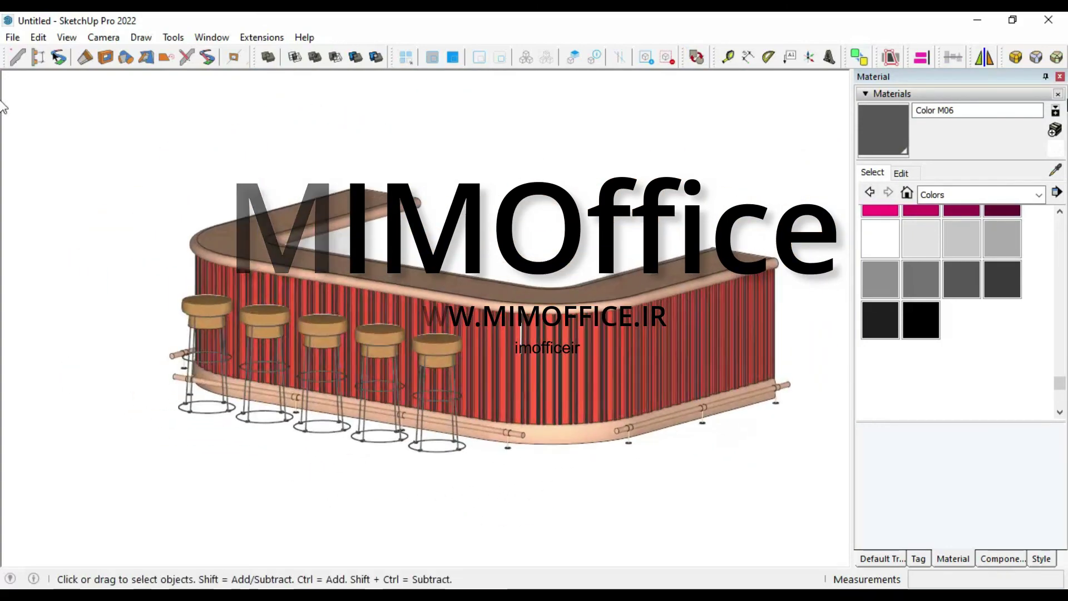